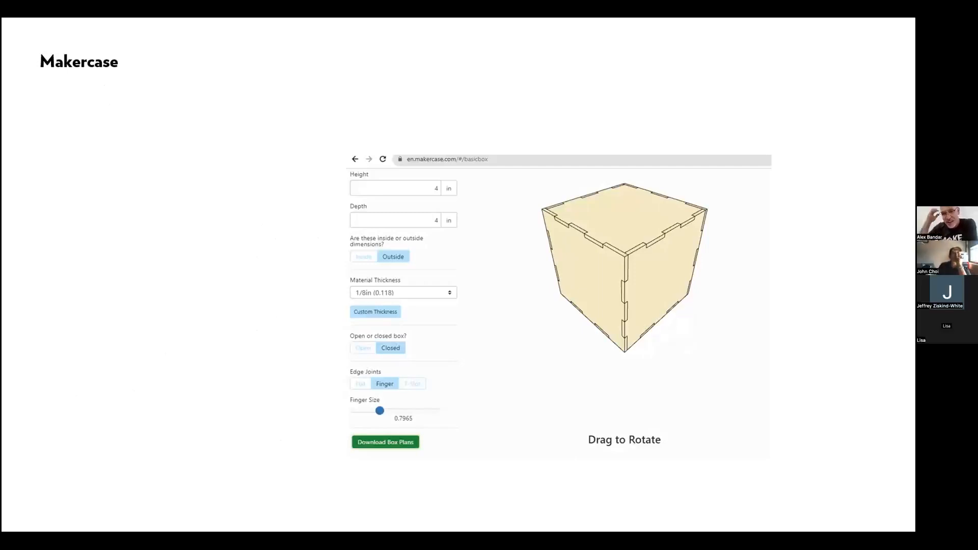
key("Right")
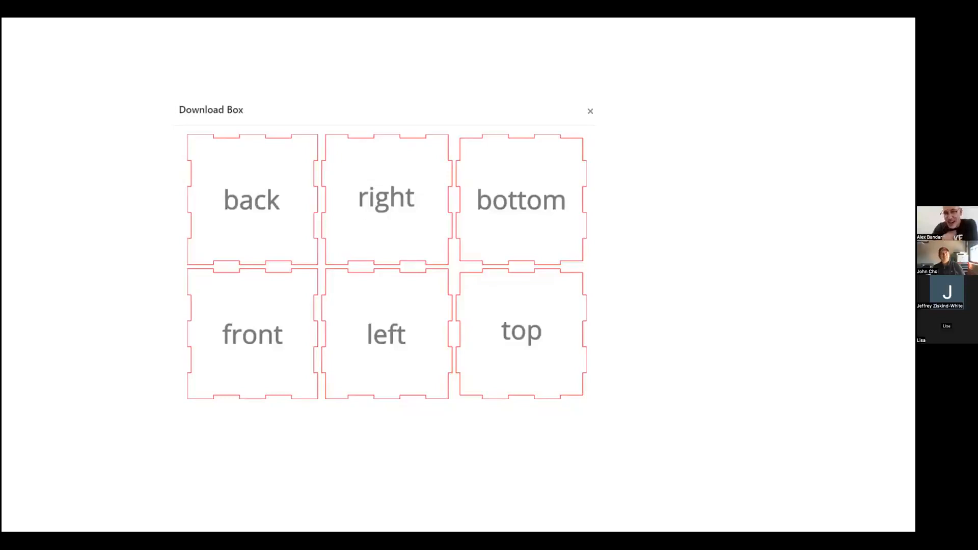
key("Right")
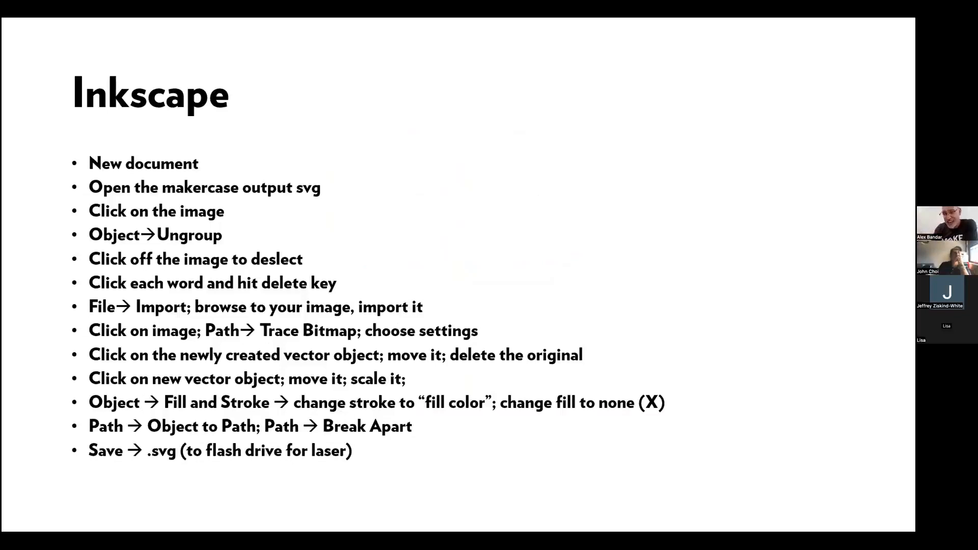
key("Right")
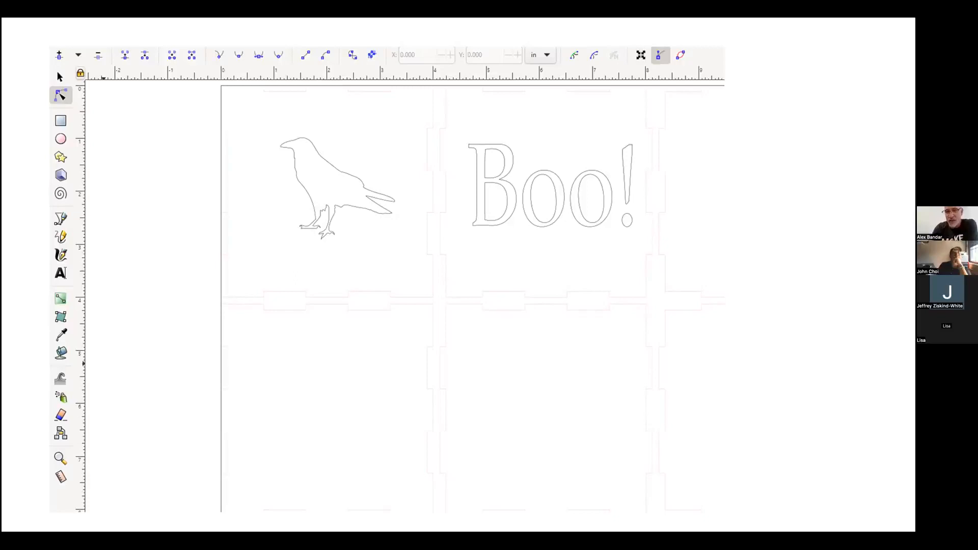
key("Right")
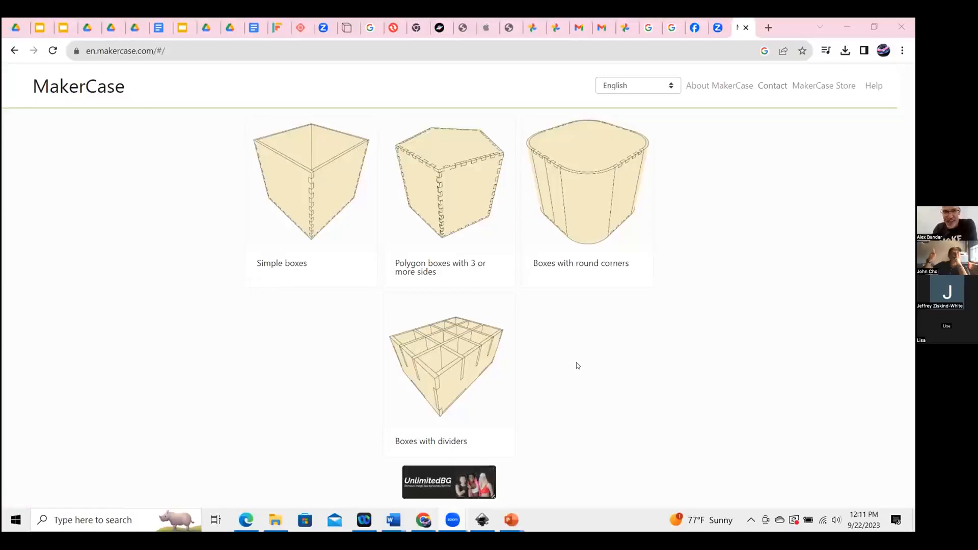
Search the web for maker and open the MakerCase website from the results.
left_click(212, 49)
type("maker")
key("Return")
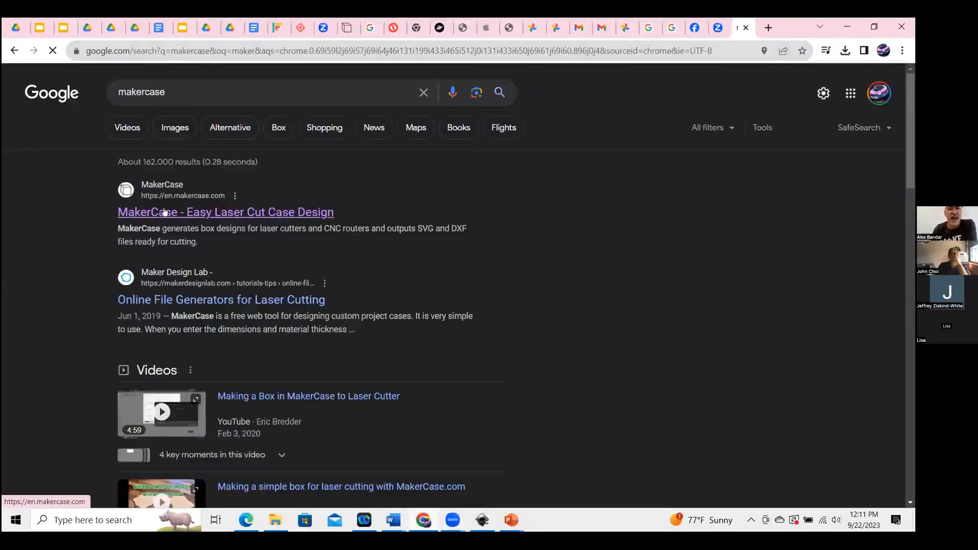
left_click(164, 211)
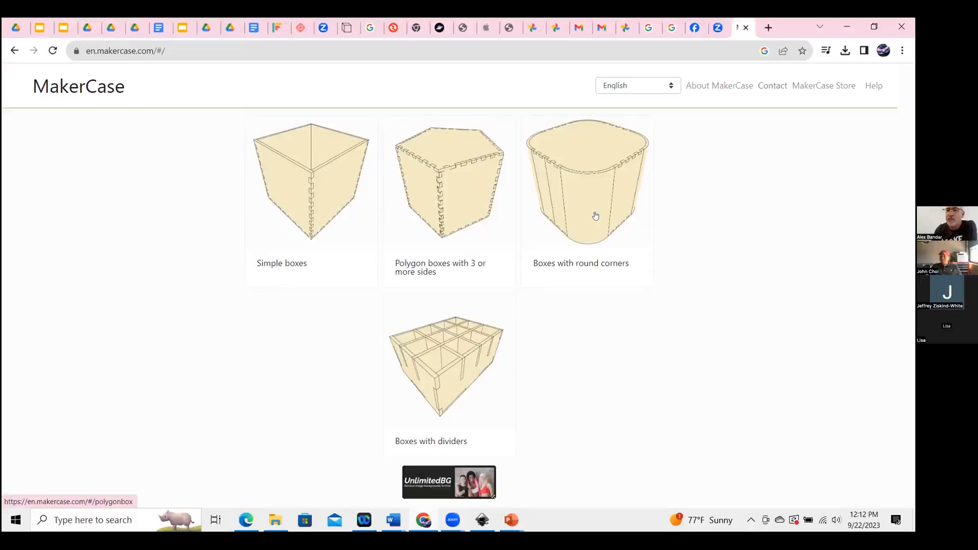
Open the Simple boxes designer and try dimensions of 8 in wide, 3 in high and 8 in deep.
left_click(342, 175)
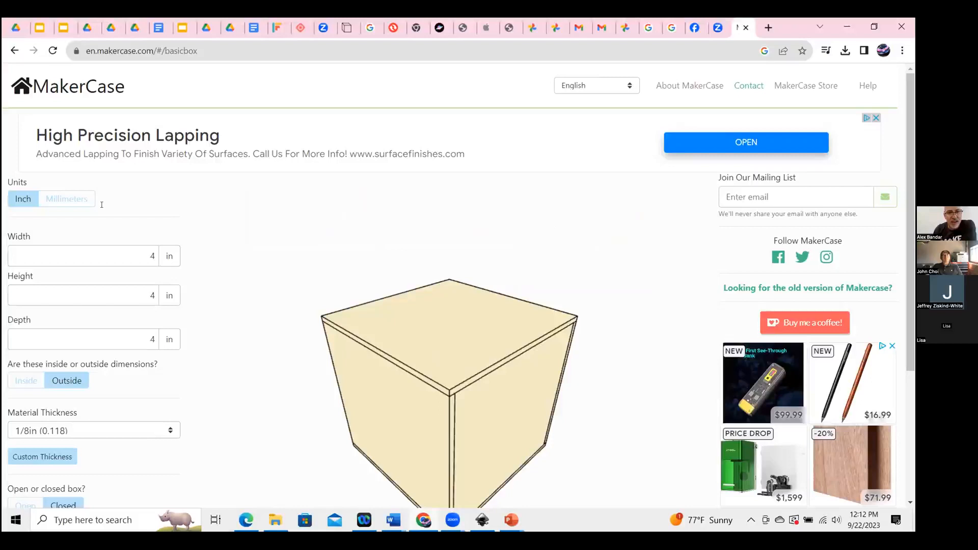
scroll(102, 205, "down", 1)
left_click_drag(145, 208, 167, 208)
double_click(152, 244)
double_click(151, 290)
double_click(153, 207)
type("8")
double_click(157, 246)
type("3")
left_click(137, 289)
left_click_drag(138, 288, 169, 284)
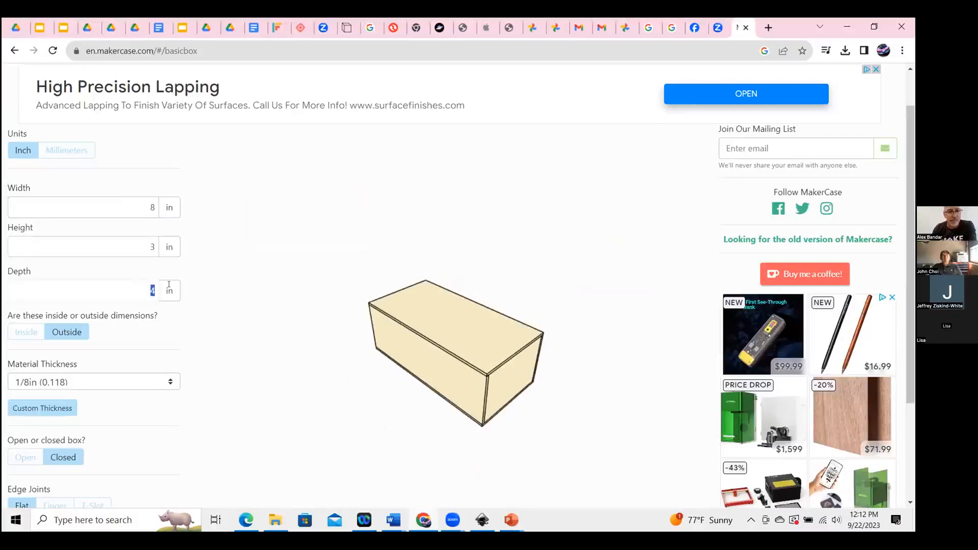
type("8")
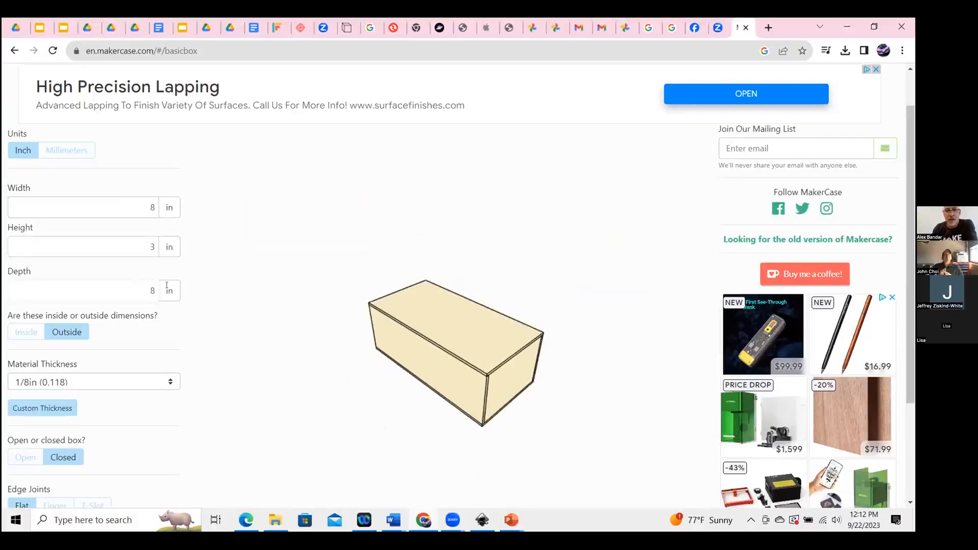
left_click(201, 242)
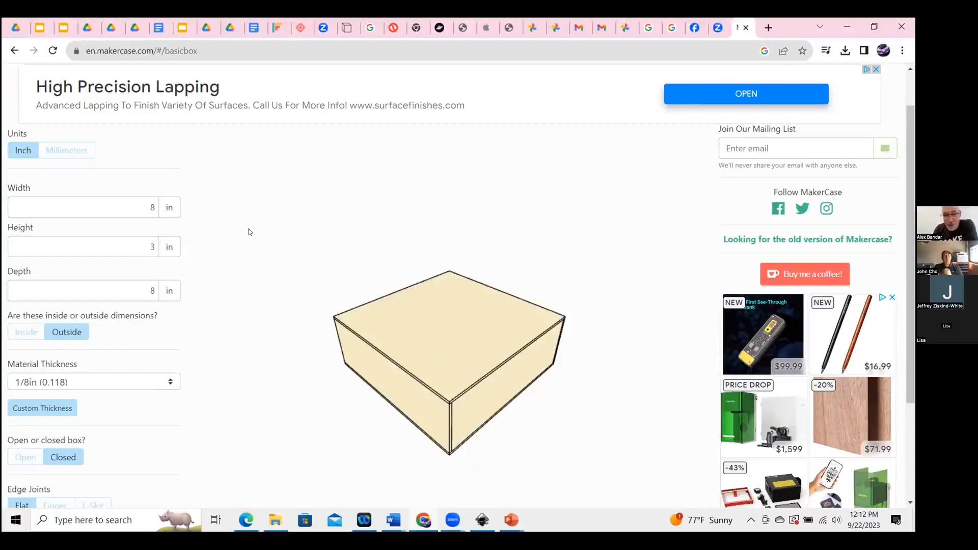
Set the box's width, height and depth each to 4 inches.
left_click(130, 206)
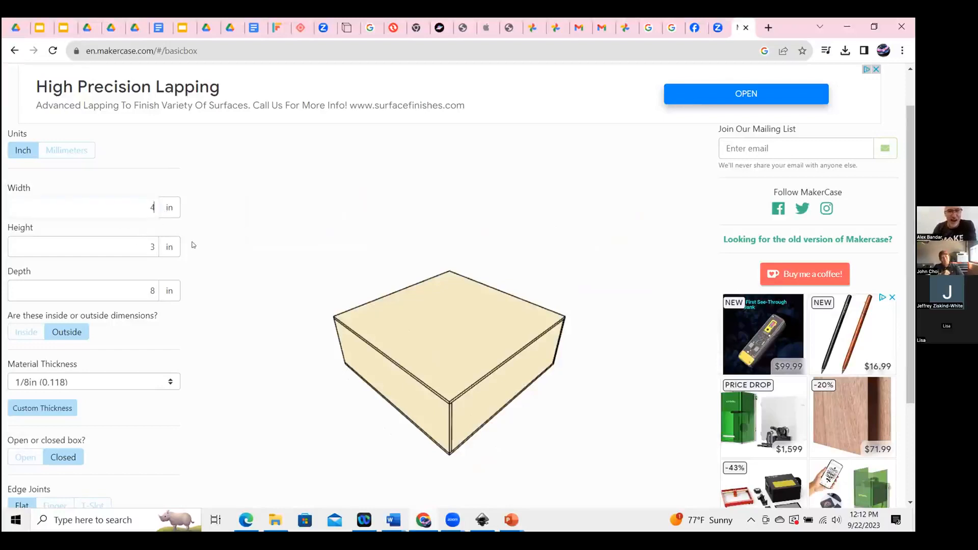
key("Tab")
type("4")
key("Tab")
type("4")
key("Tab")
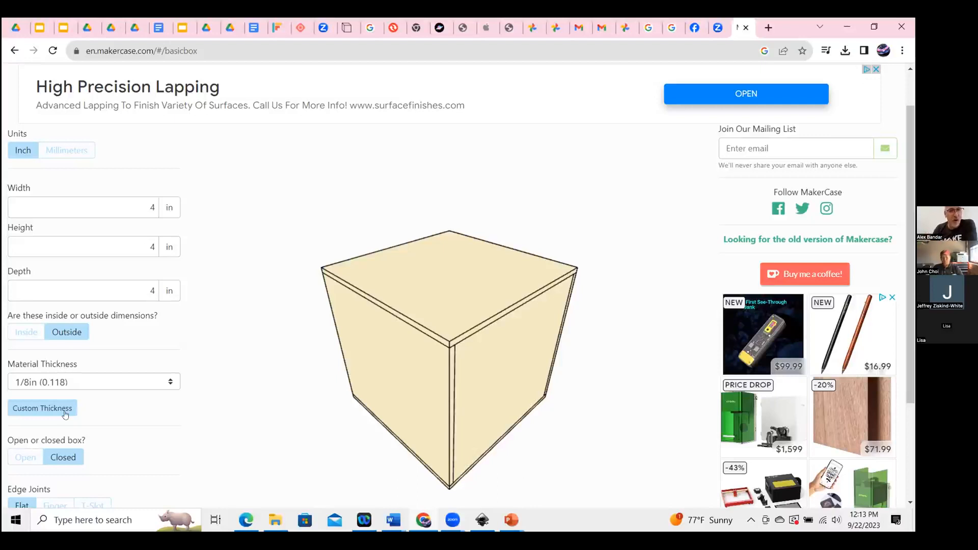
Set a custom material thickness of 0.2 inches.
left_click(43, 407)
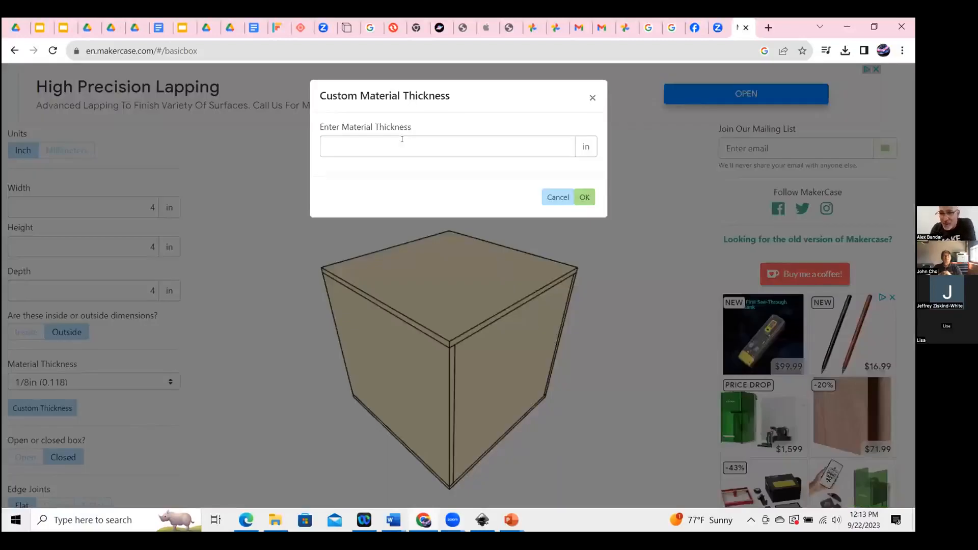
left_click(402, 139)
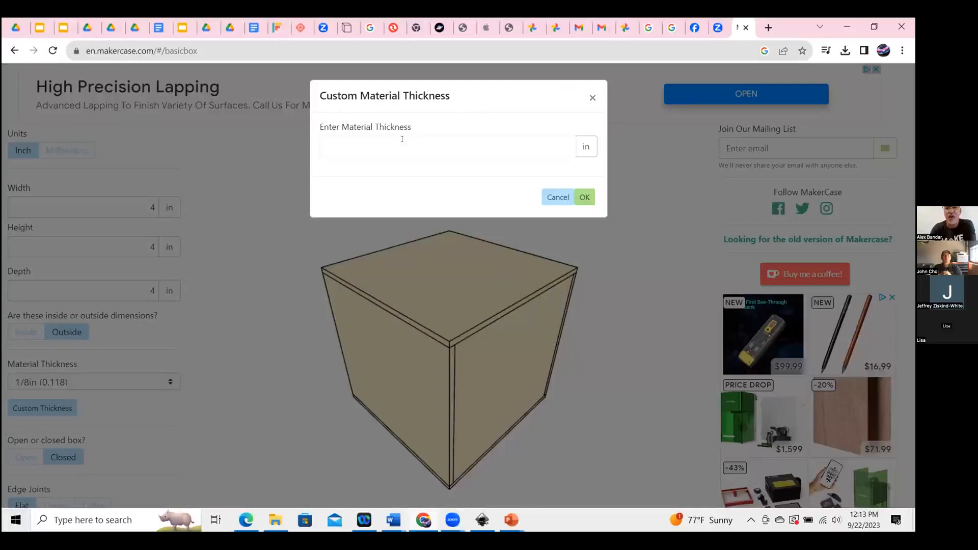
type("0.2")
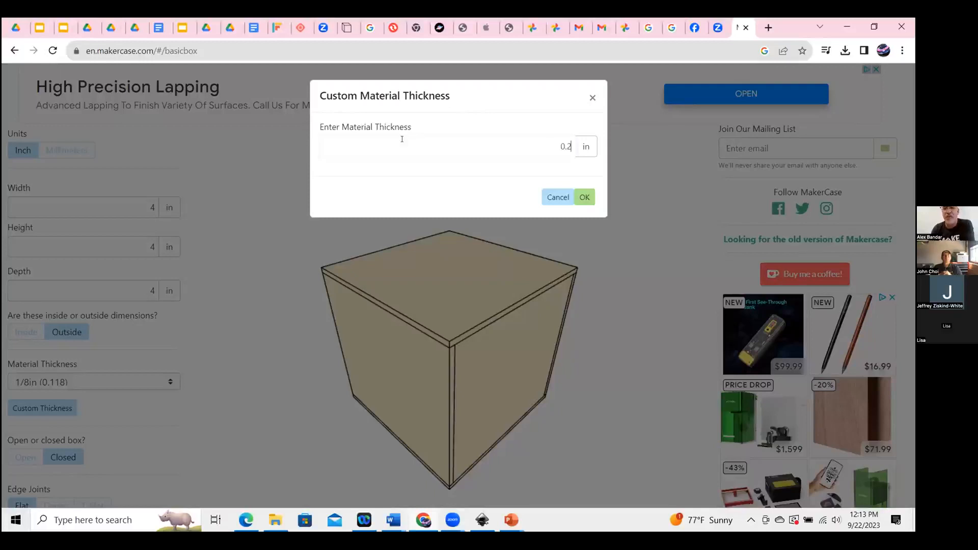
left_click(584, 196)
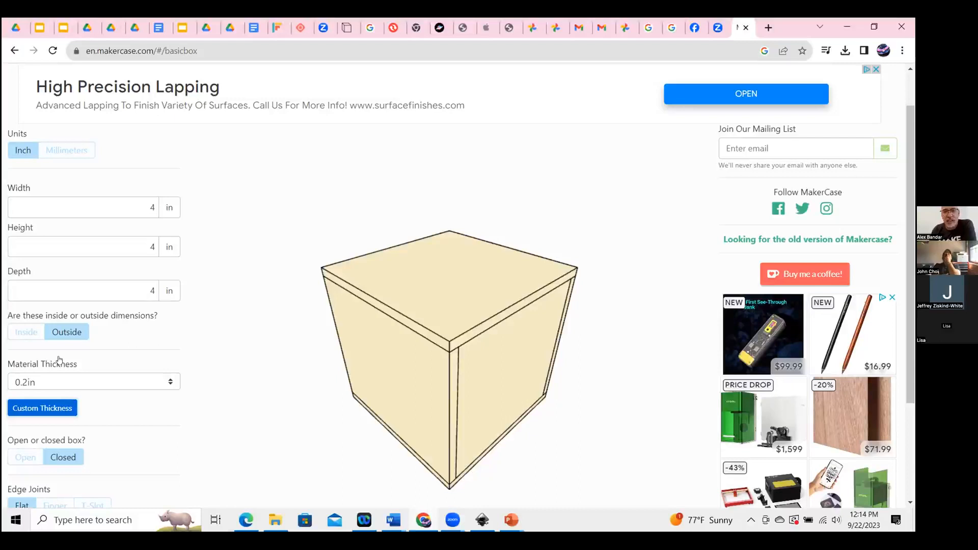
Make the box open-topped and switch the edge joints to Finger.
scroll(59, 360, "down", 2)
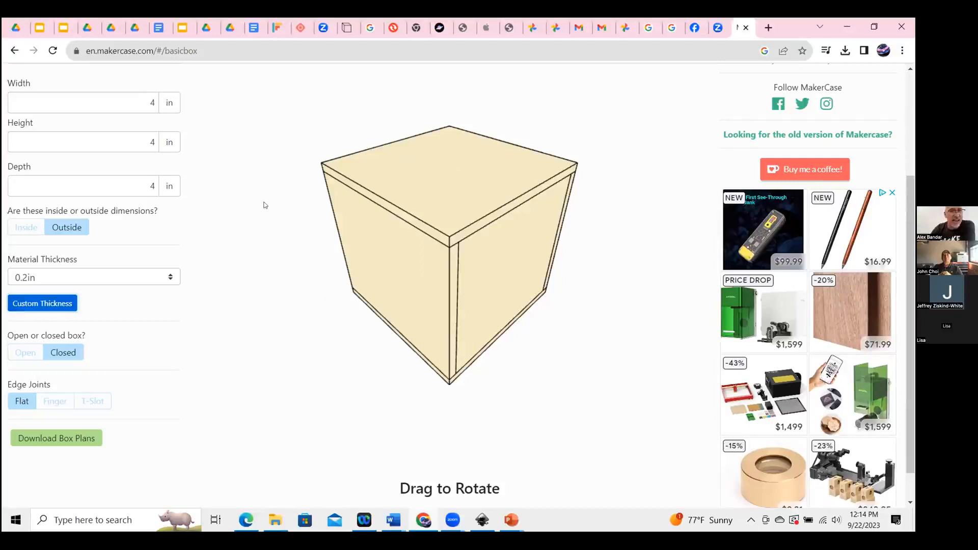
left_click(23, 352)
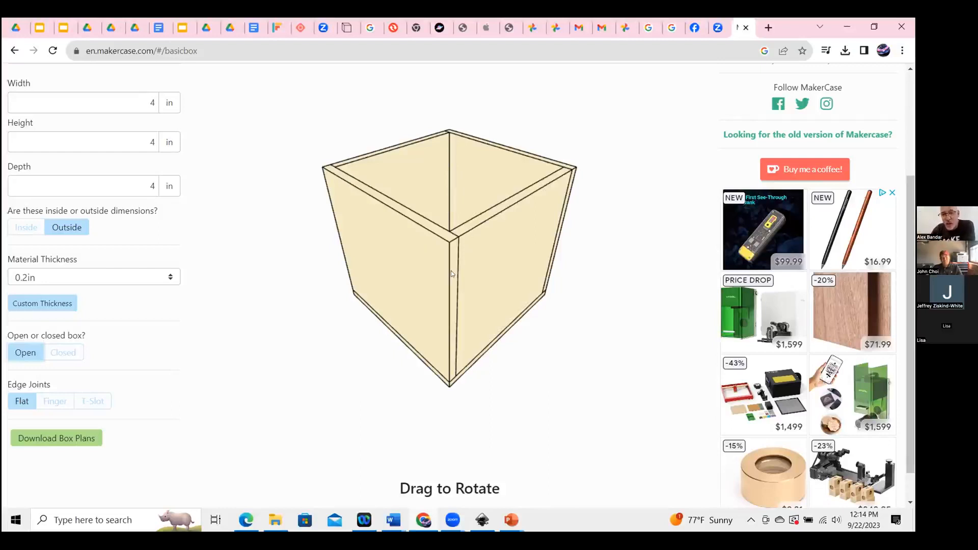
left_click(57, 403)
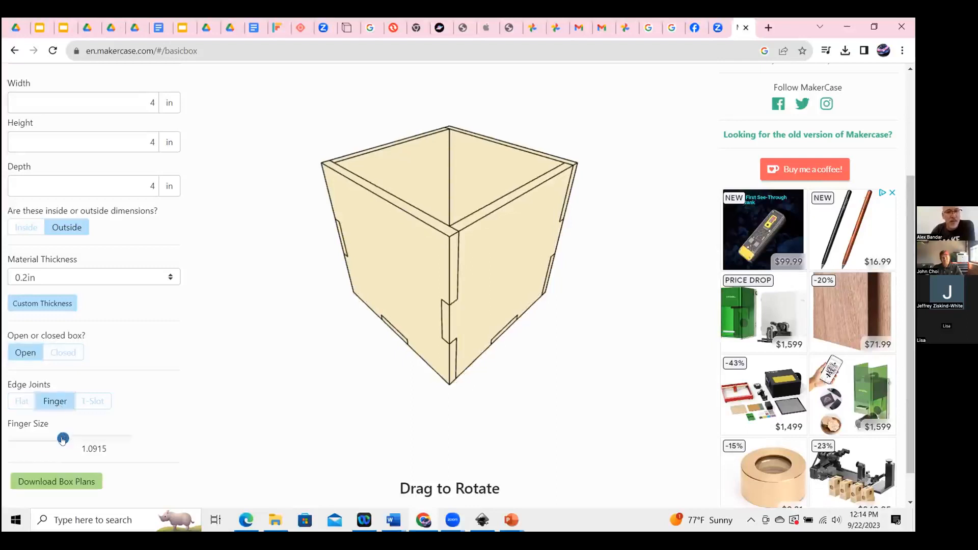
Adjust the finger size slider to about 0.825.
mouse_move(62, 439)
left_mouse_down()
mouse_move(100, 439)
mouse_move(46, 439)
left_mouse_up()
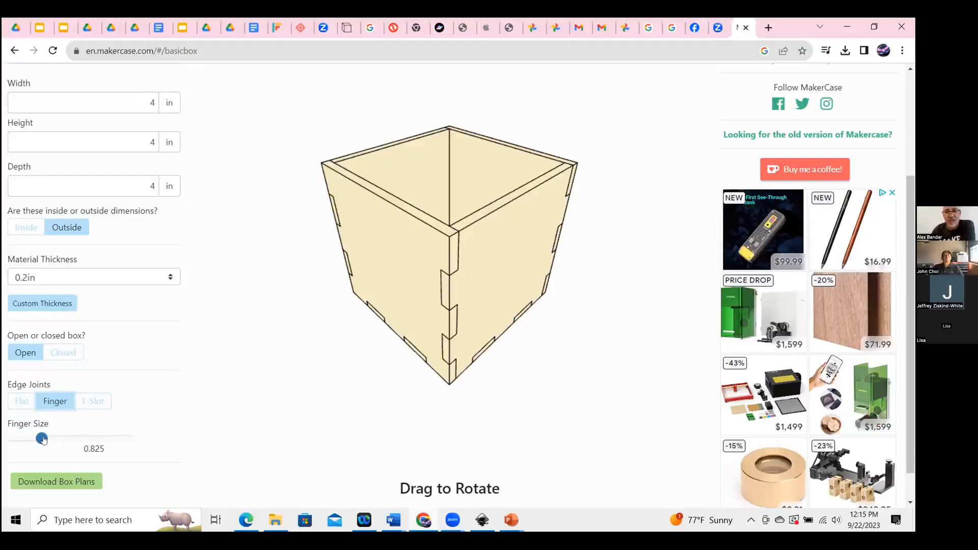
left_click(71, 441)
left_click(25, 438)
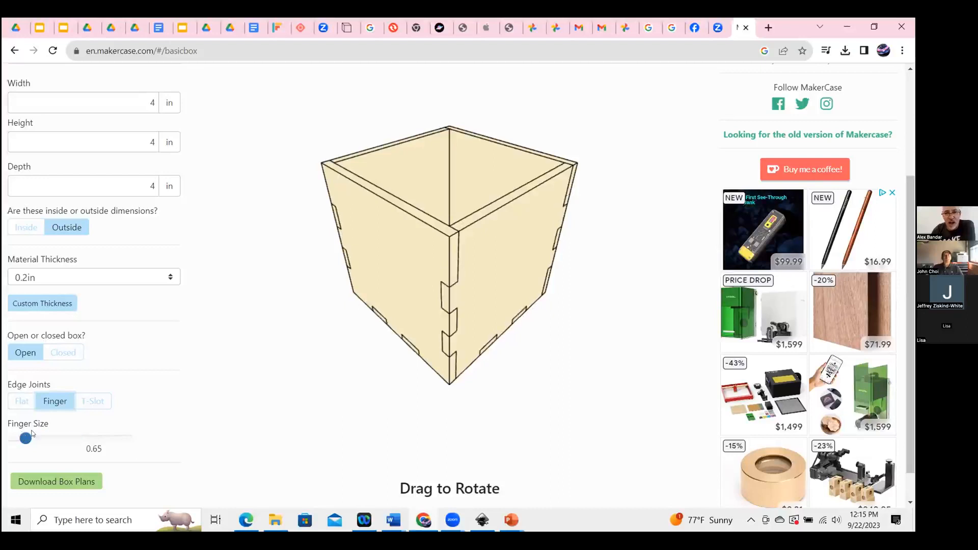
left_click(48, 439)
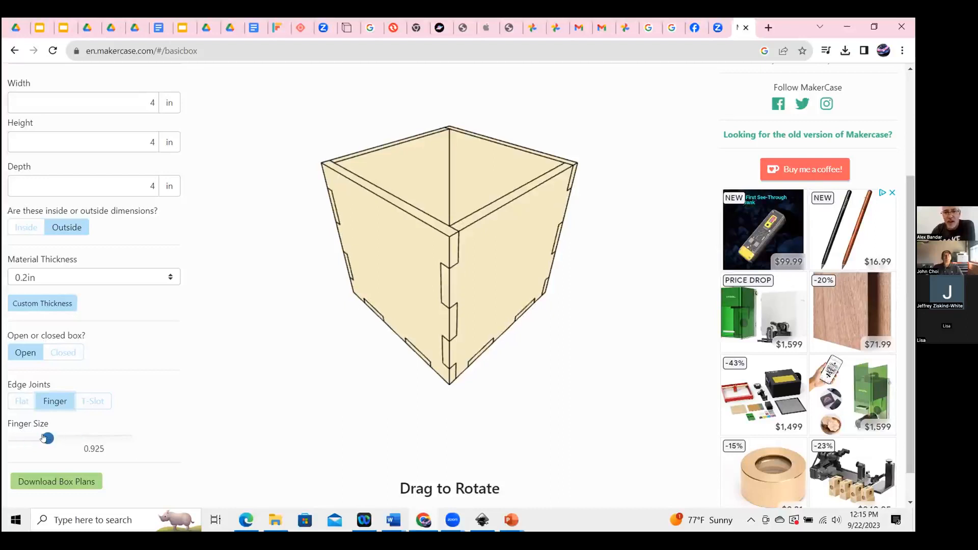
left_click(41, 438)
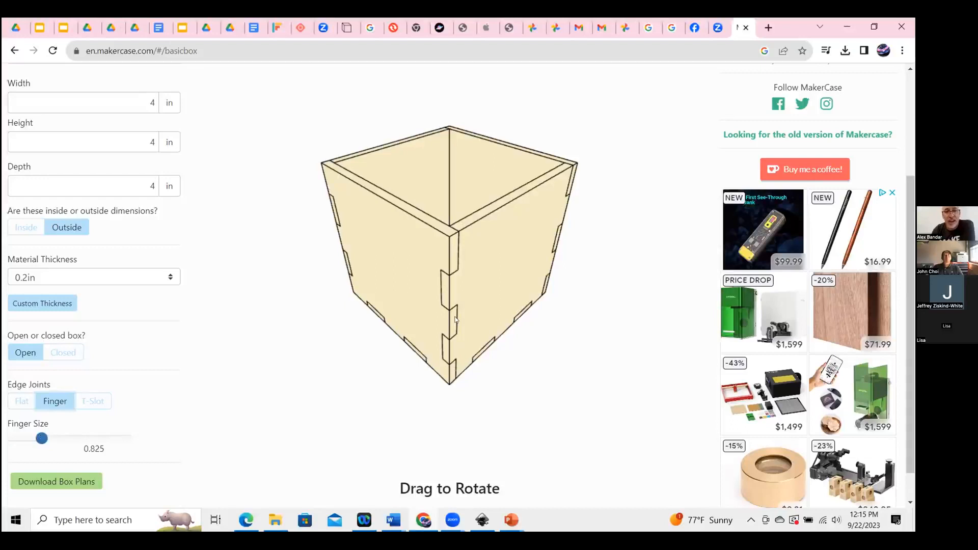
Download the box plans as an SVG file.
scroll(66, 448, "down", 1)
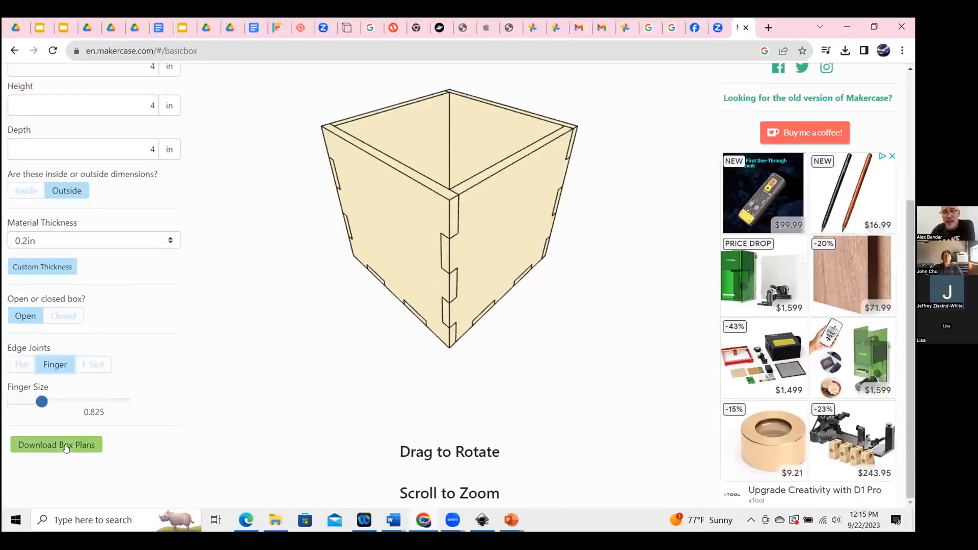
left_click(65, 446)
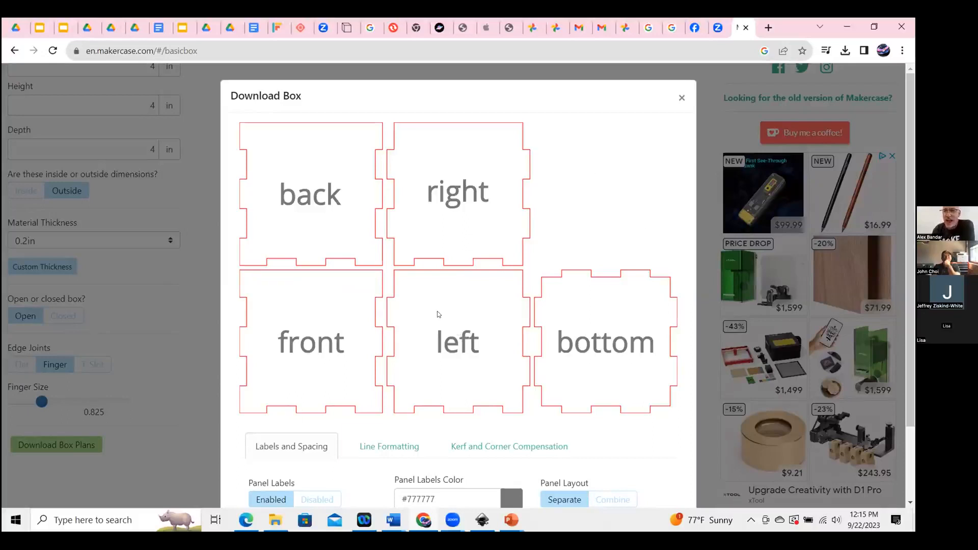
scroll(906, 251, "down", 2)
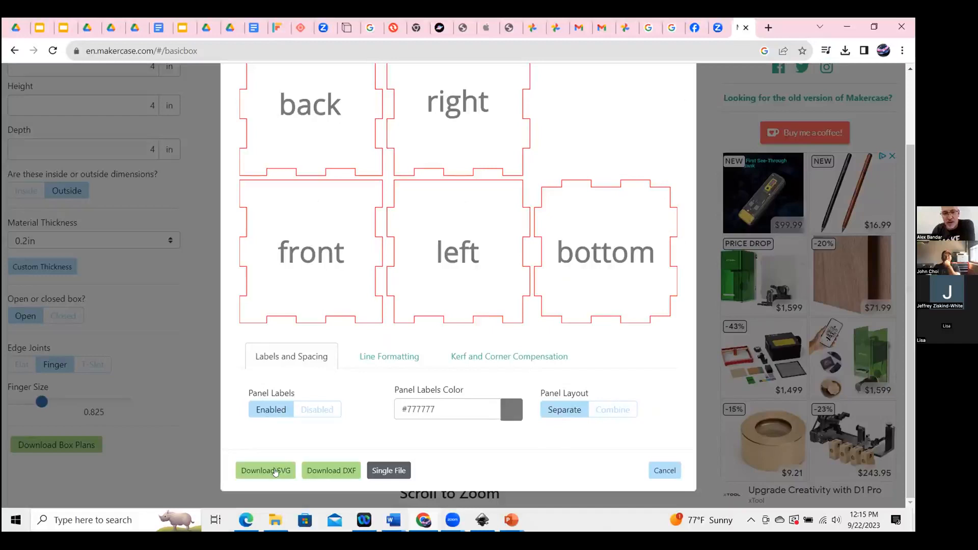
left_click(273, 477)
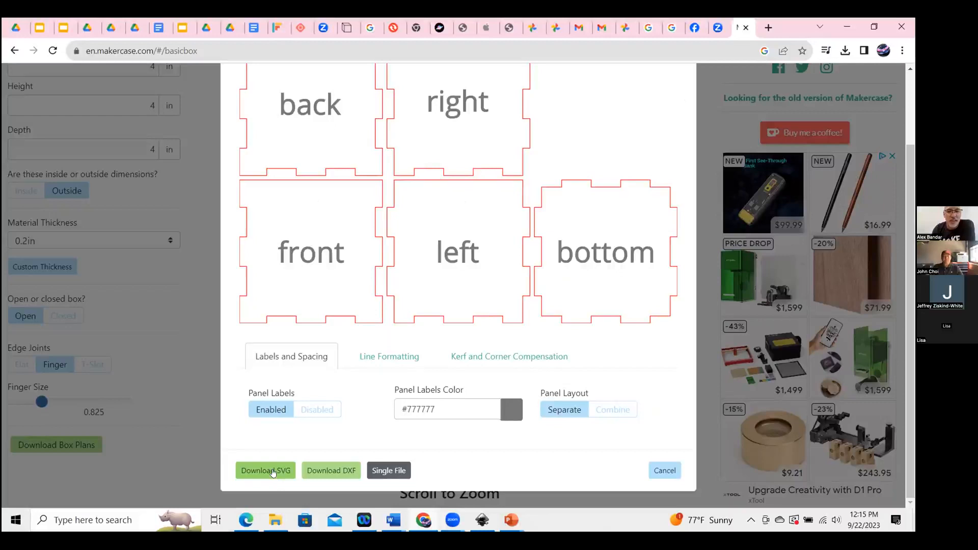
left_click(273, 472)
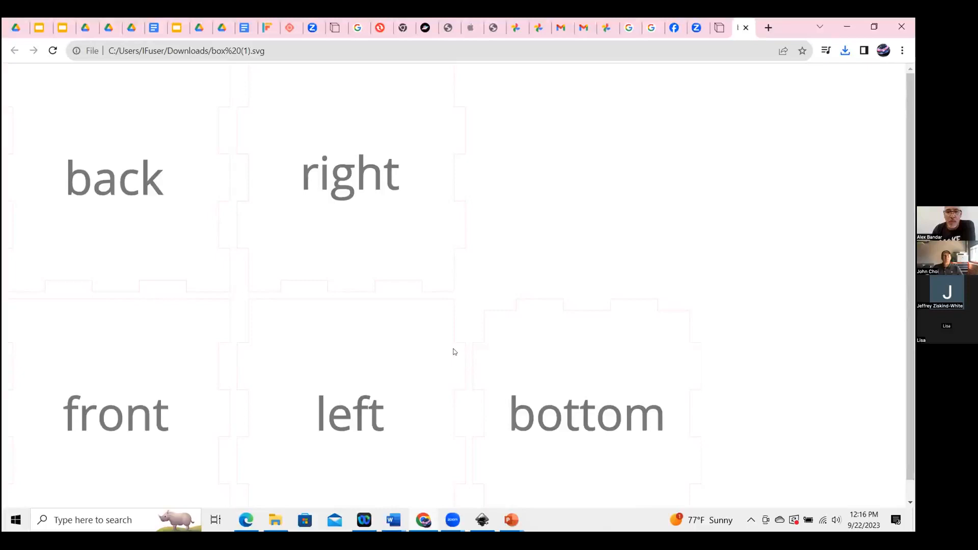
Search for inkscape in a new tab and open the Inkscape website.
left_click(769, 29)
type("inkscape")
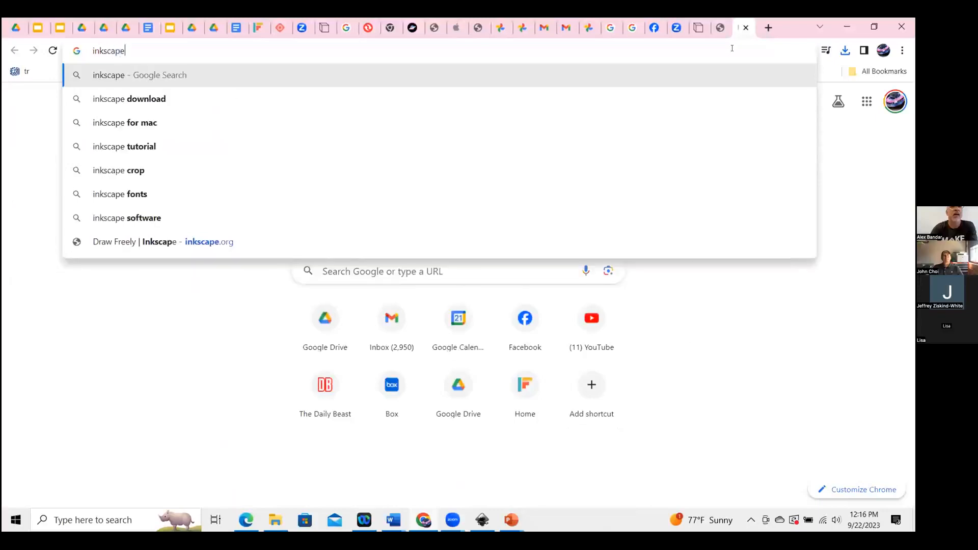
key("Return")
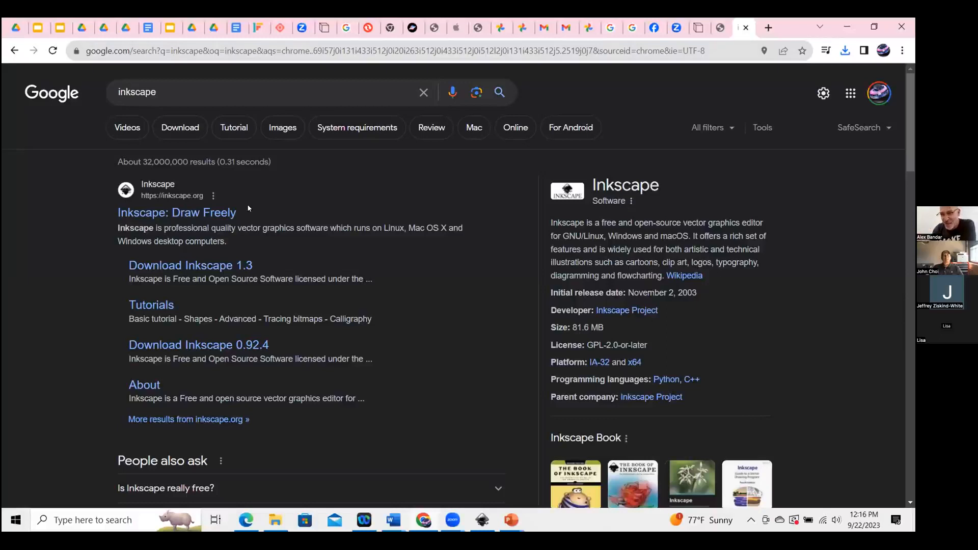
left_click(196, 212)
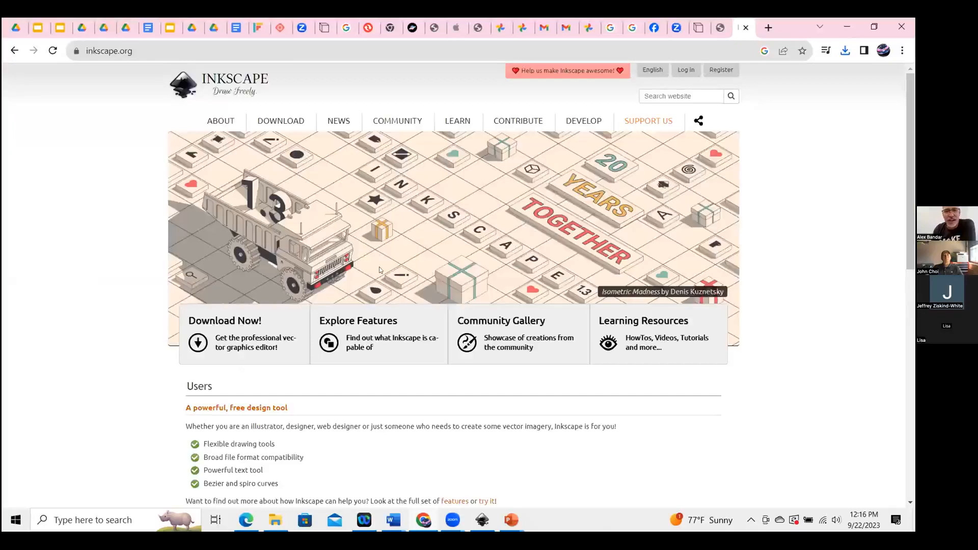
Open the Inkscape download page for the Windows installer.
left_click(237, 321)
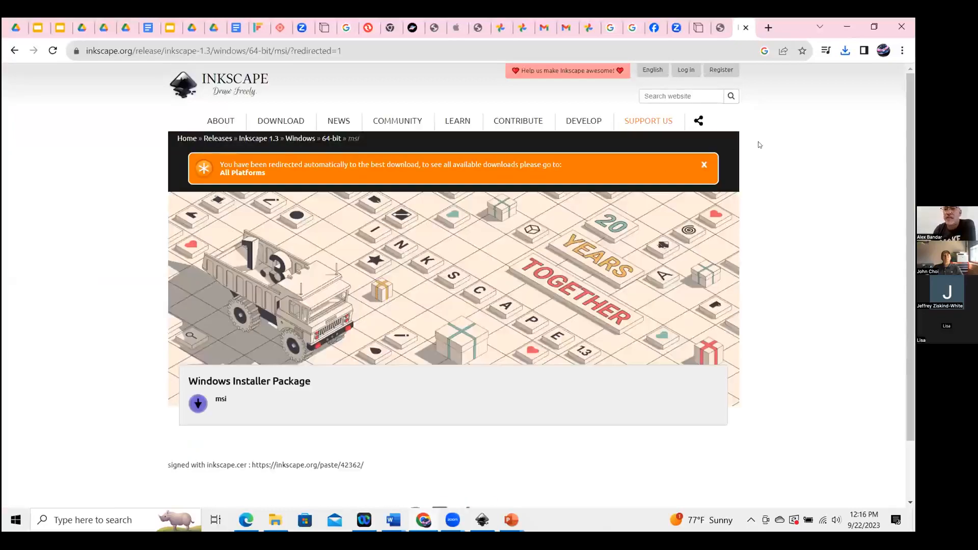
scroll(913, 138, "down", 1)
scroll(913, 138, "up", 1)
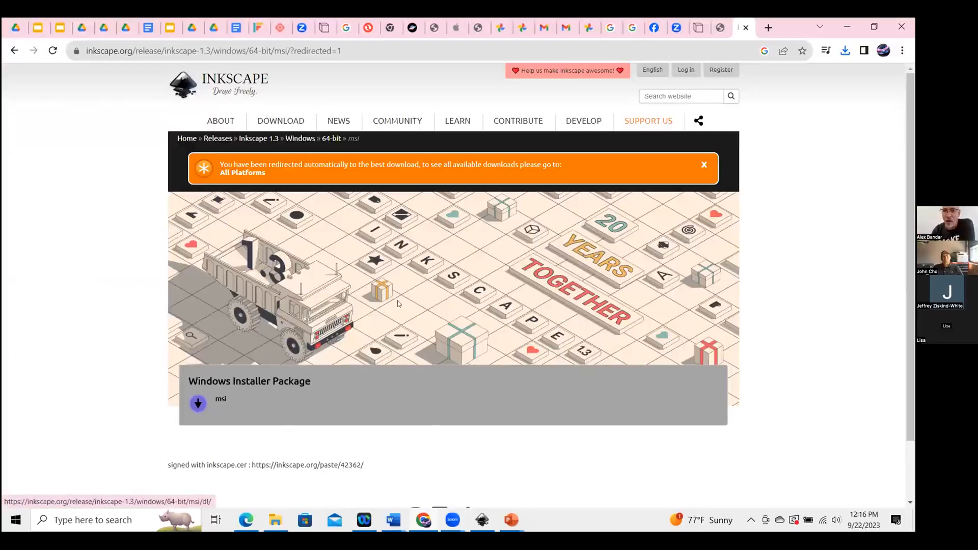
Switch to Inkscape and create a new document.
left_click(483, 519)
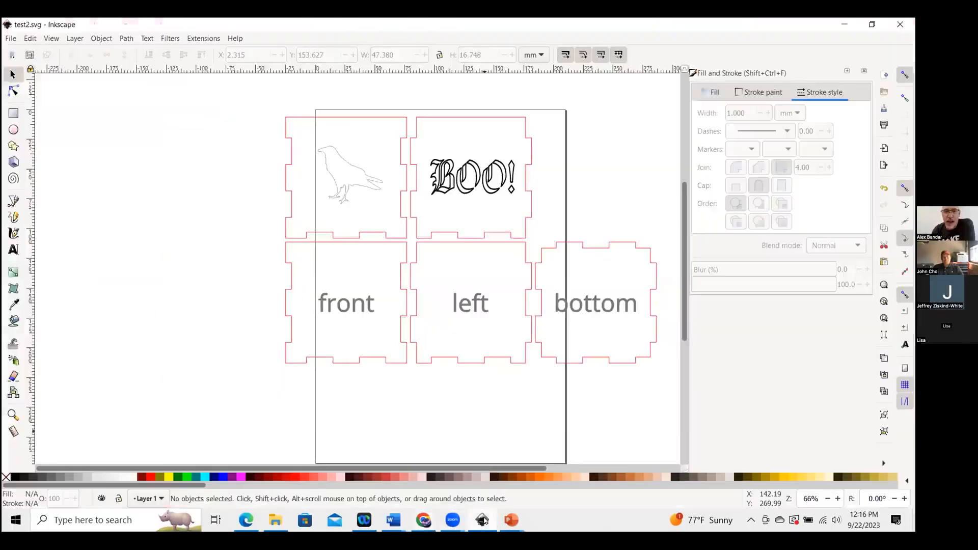
left_click(10, 38)
left_click(23, 51)
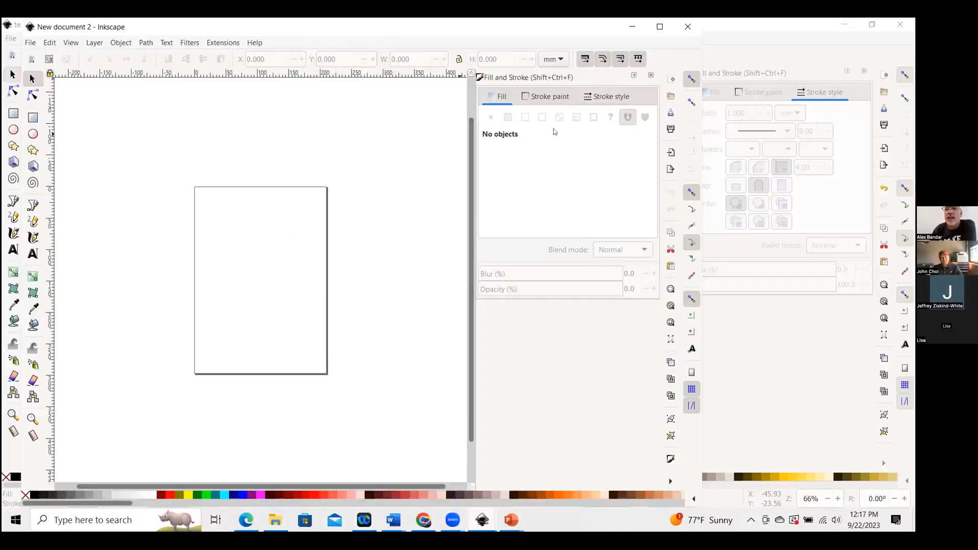
Maximize the Inkscape window with the new document.
left_click(28, 45)
left_click(251, 27)
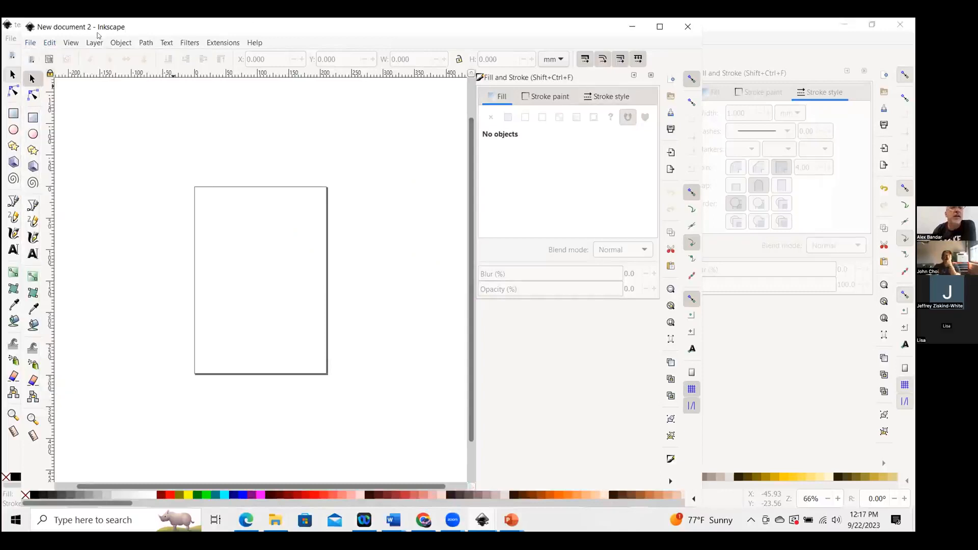
left_click(28, 44)
left_click(577, 30)
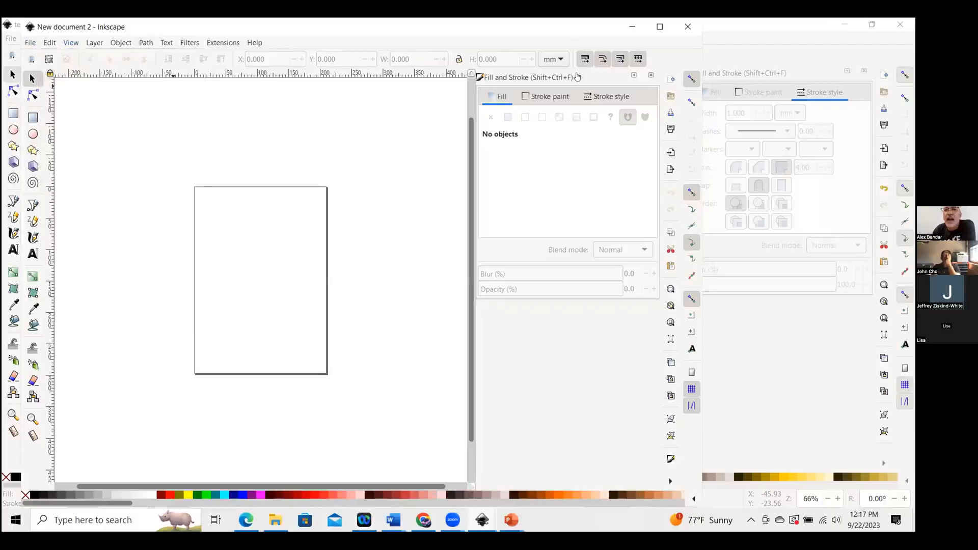
left_click(890, 25)
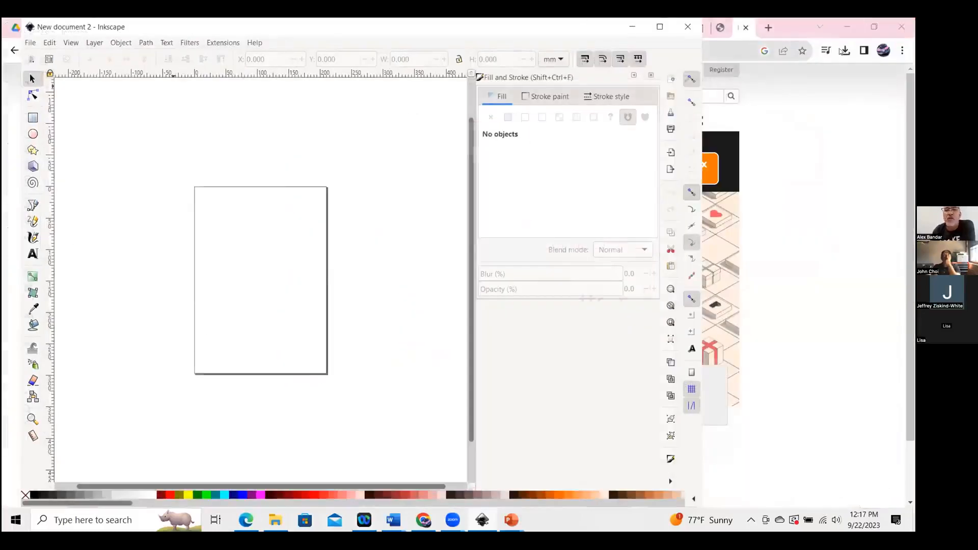
left_click(659, 27)
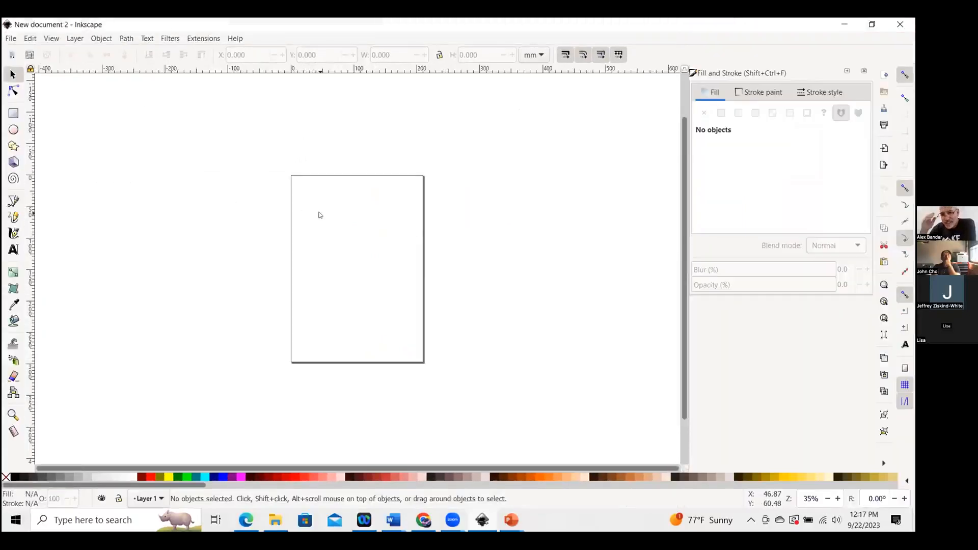
Import the downloaded box (1).svg into the document as editable objects.
left_click(12, 38)
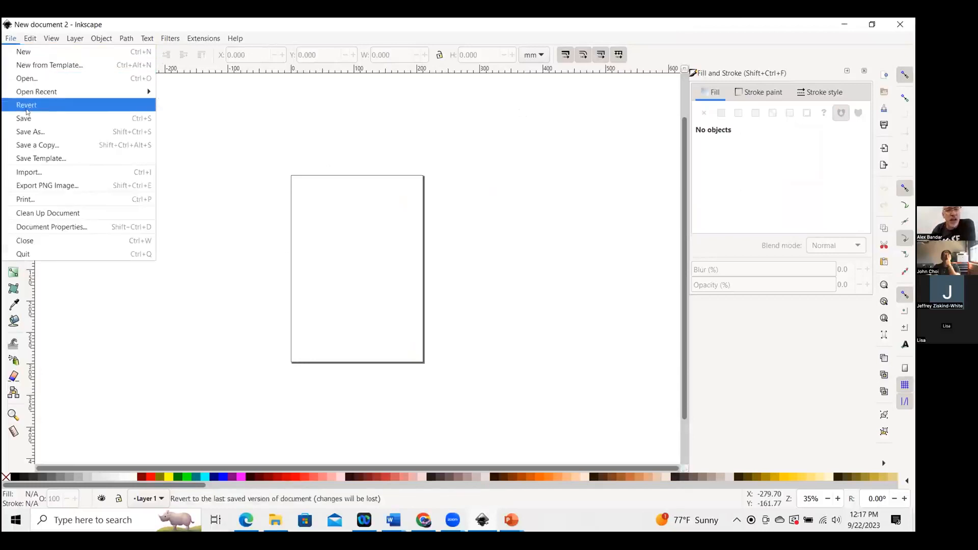
left_click(32, 172)
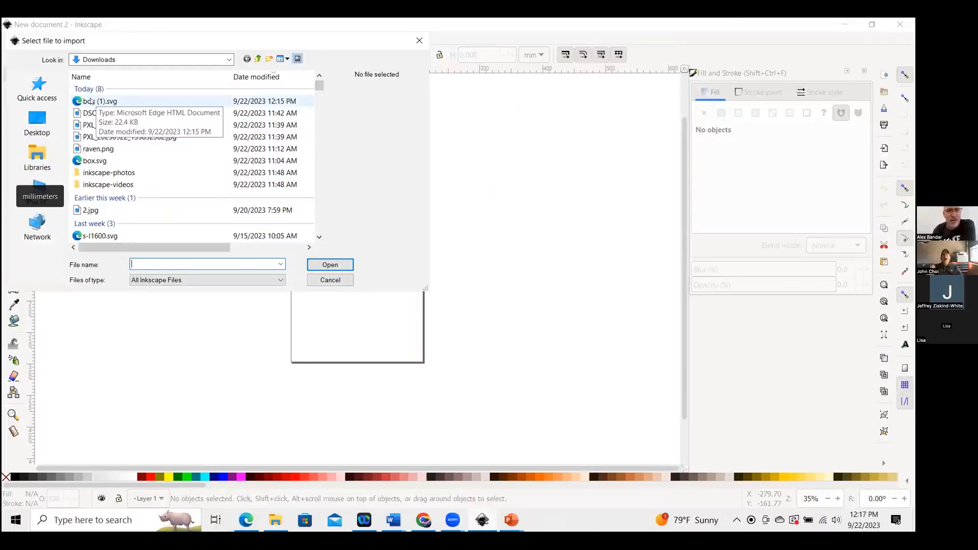
left_click(92, 102)
left_click(338, 263)
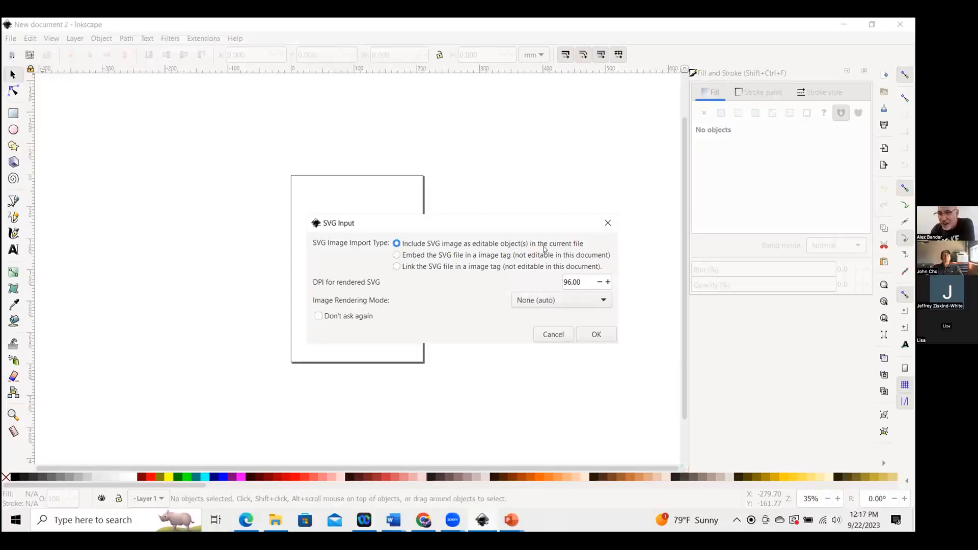
left_click(596, 334)
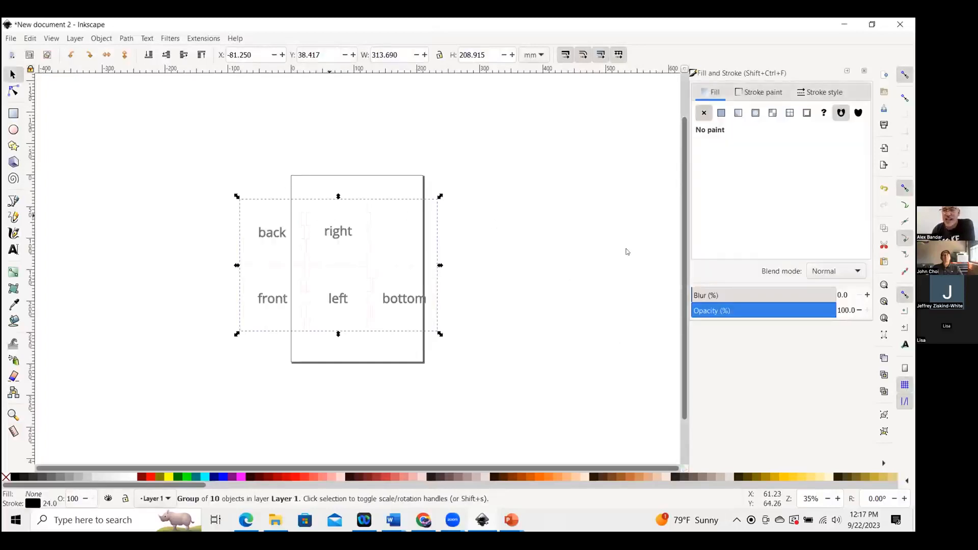
Open the Object Properties panel, zoom in on the imported box plans, and ungroup them.
scroll(324, 243, "up", 2)
scroll(324, 243, "down", 2)
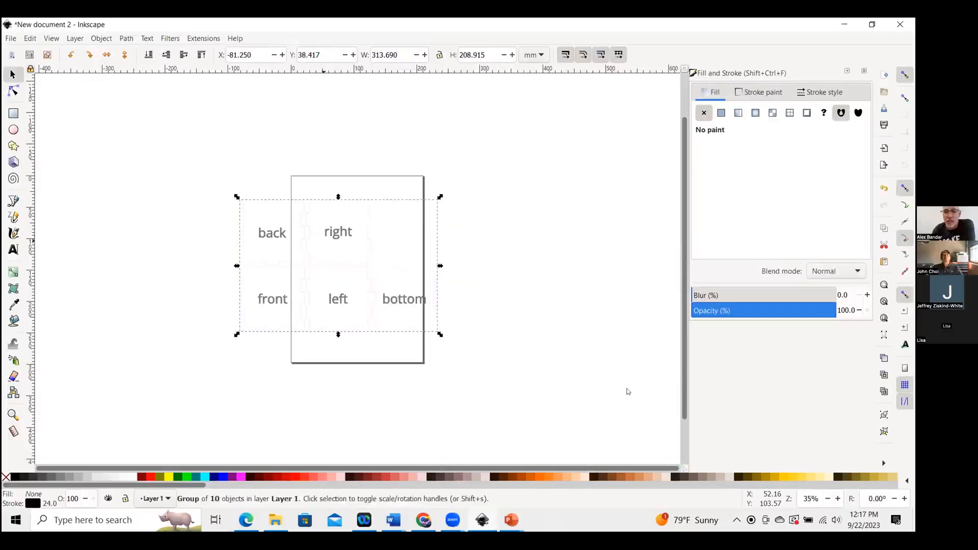
key("ctrl+shift+o")
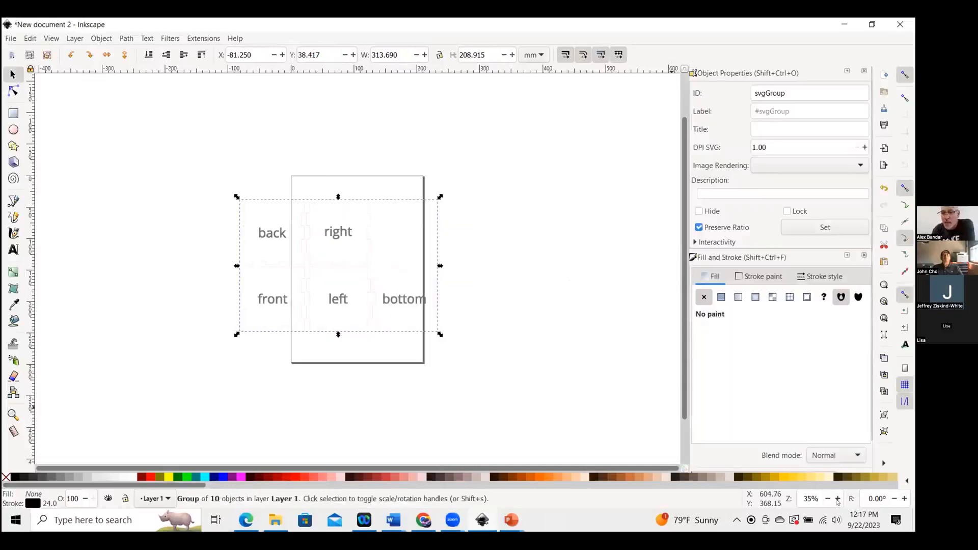
left_click(838, 499)
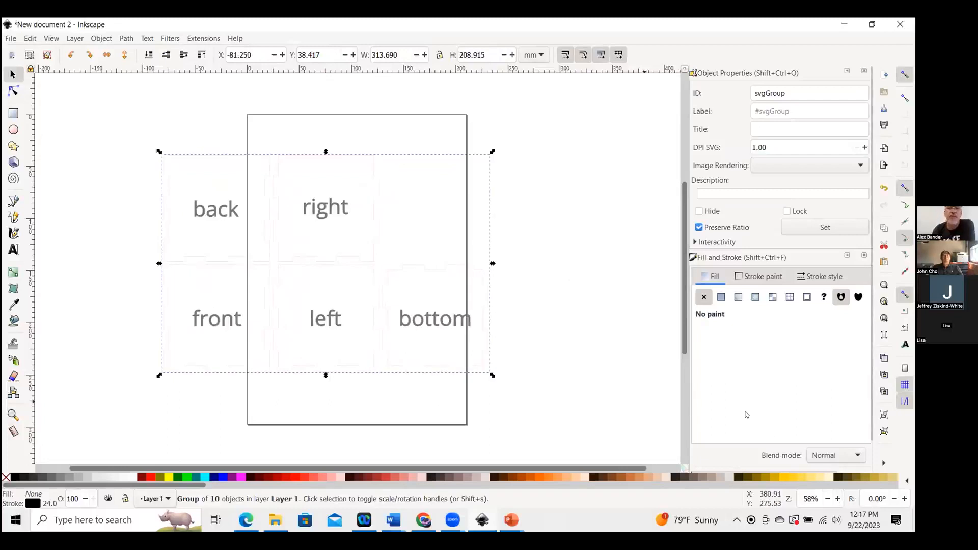
left_click(838, 499)
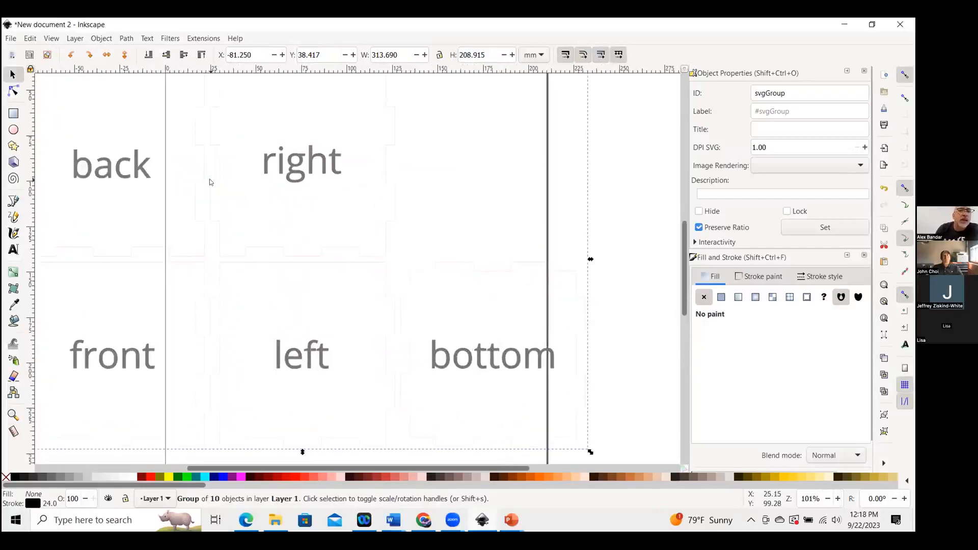
left_click(828, 499)
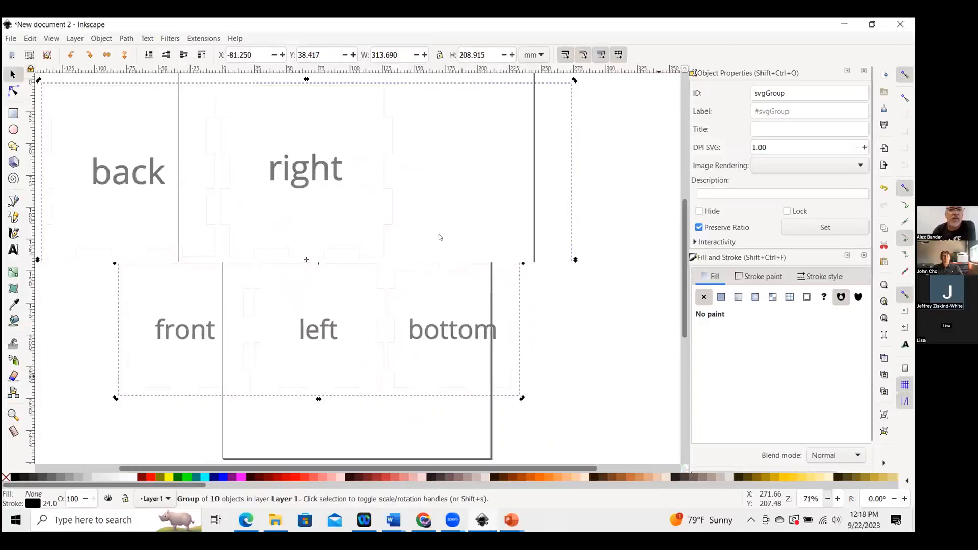
right_click(330, 199)
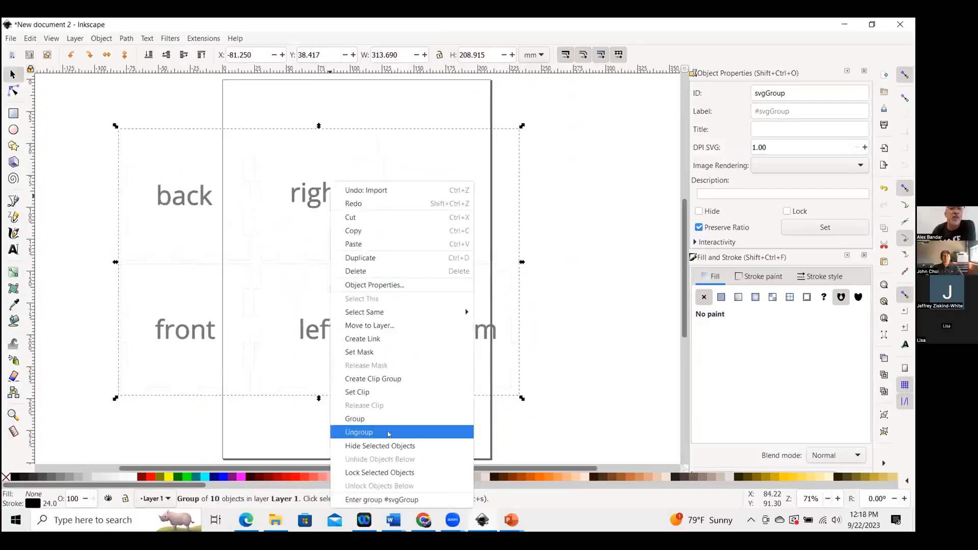
left_click(389, 432)
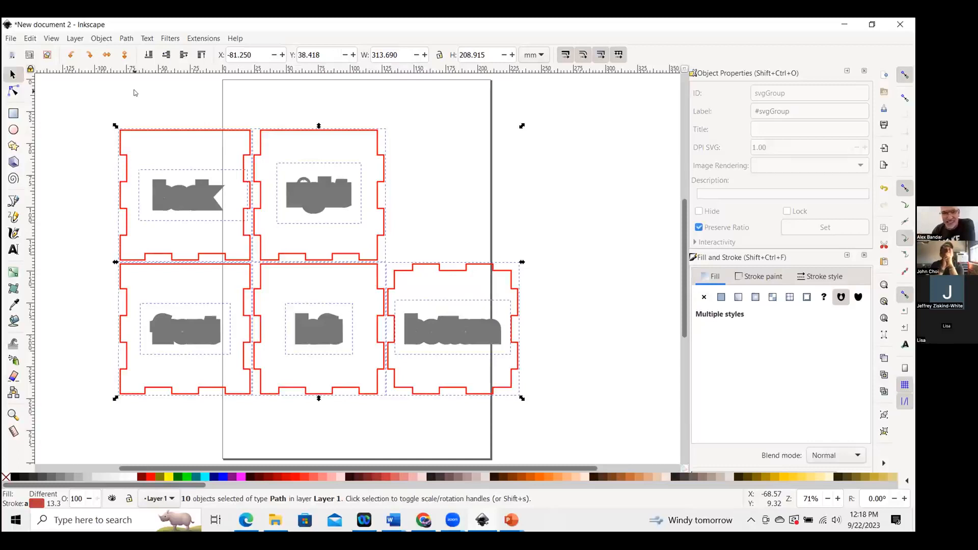
key("Escape")
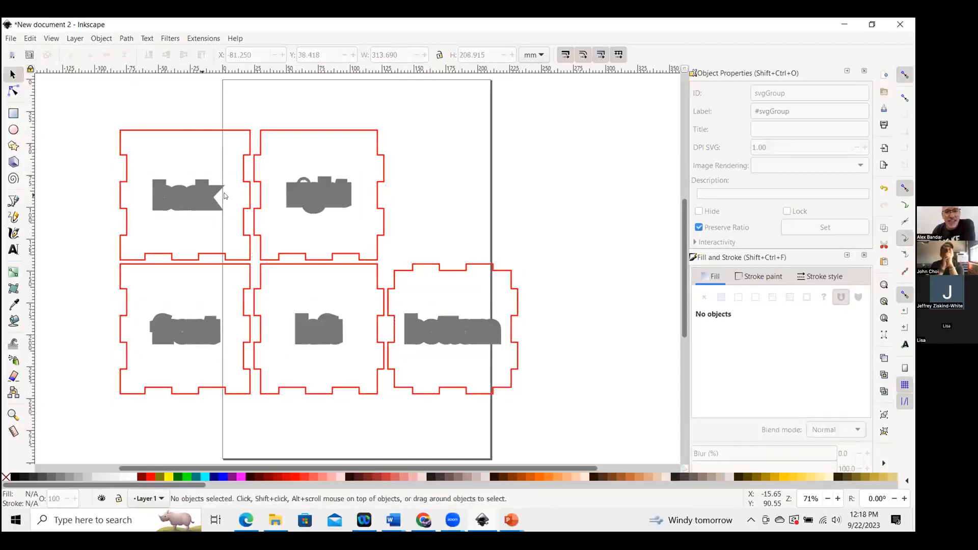
Select the individual box panels and labels in turn to inspect their object IDs.
left_click(224, 195)
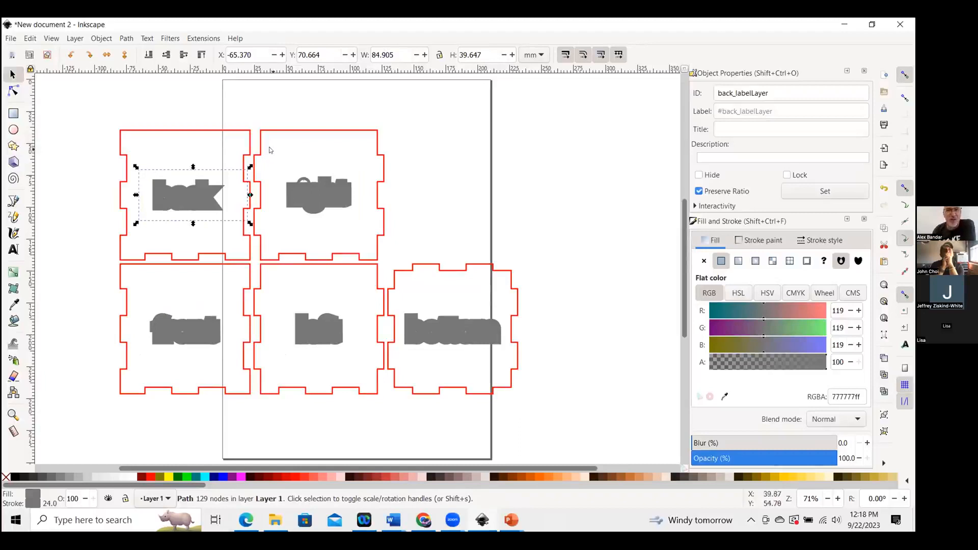
left_click(248, 134)
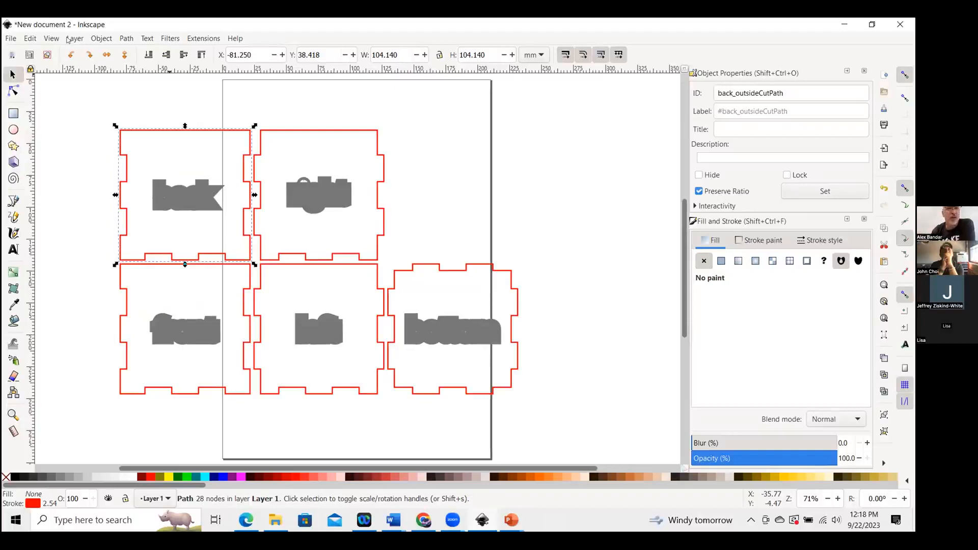
left_click(102, 39)
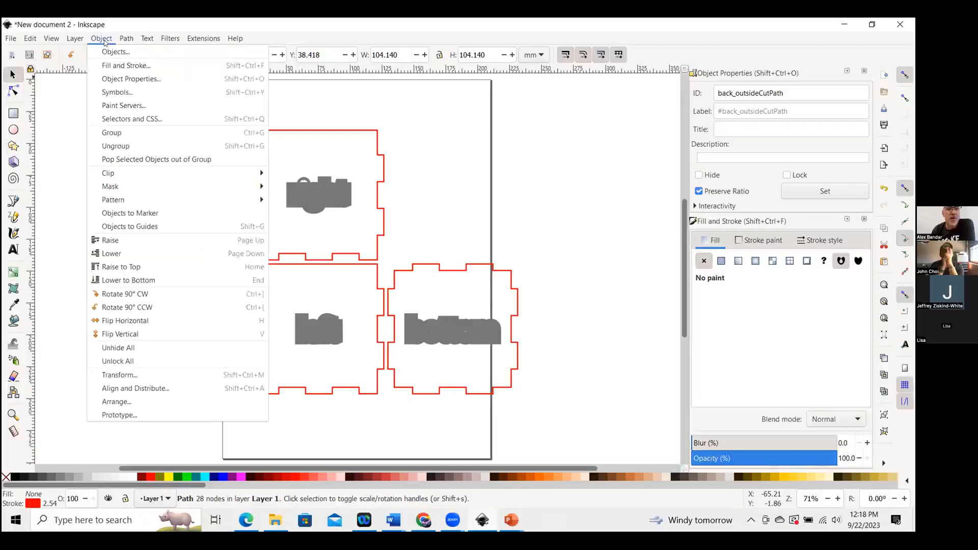
left_click(164, 21)
left_click(93, 157)
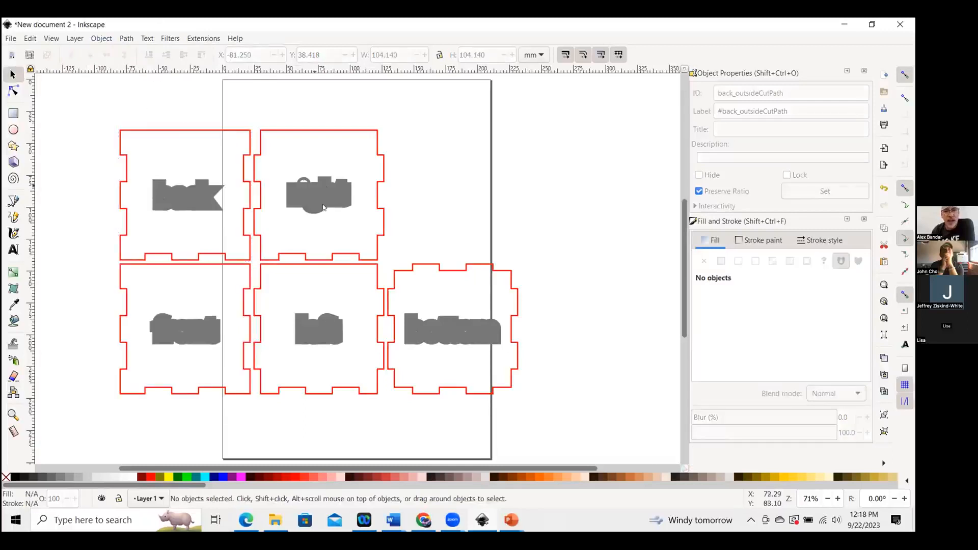
left_click(345, 132)
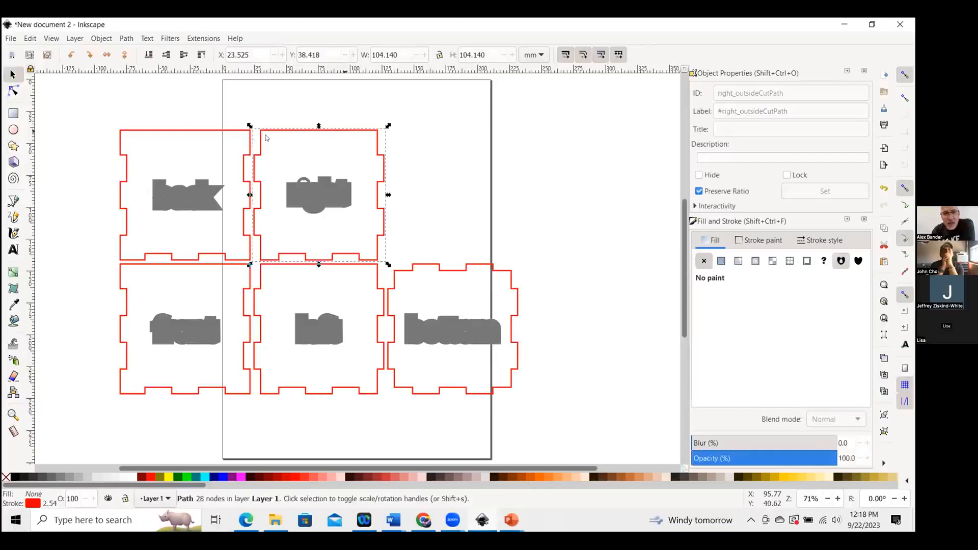
left_click(240, 166)
left_click(251, 270)
left_click(359, 265)
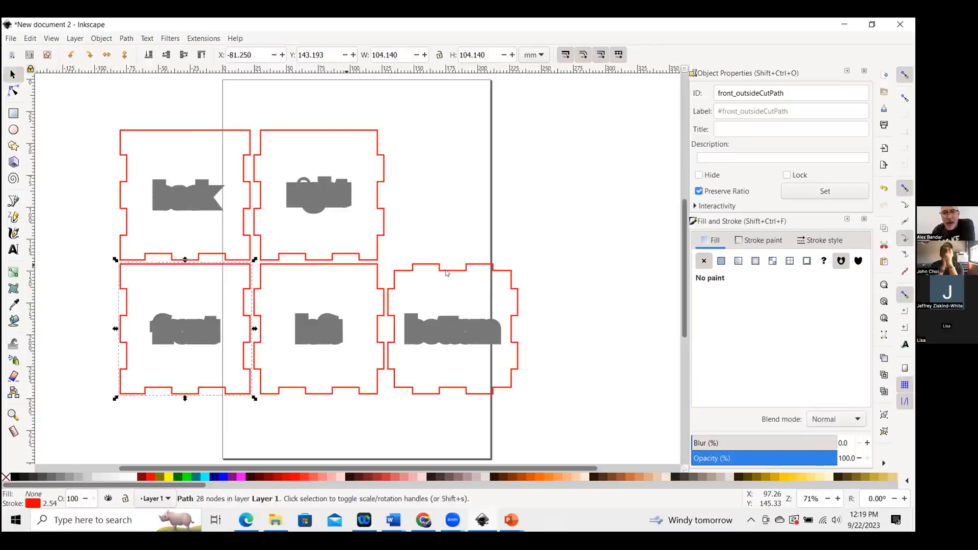
left_click(453, 271)
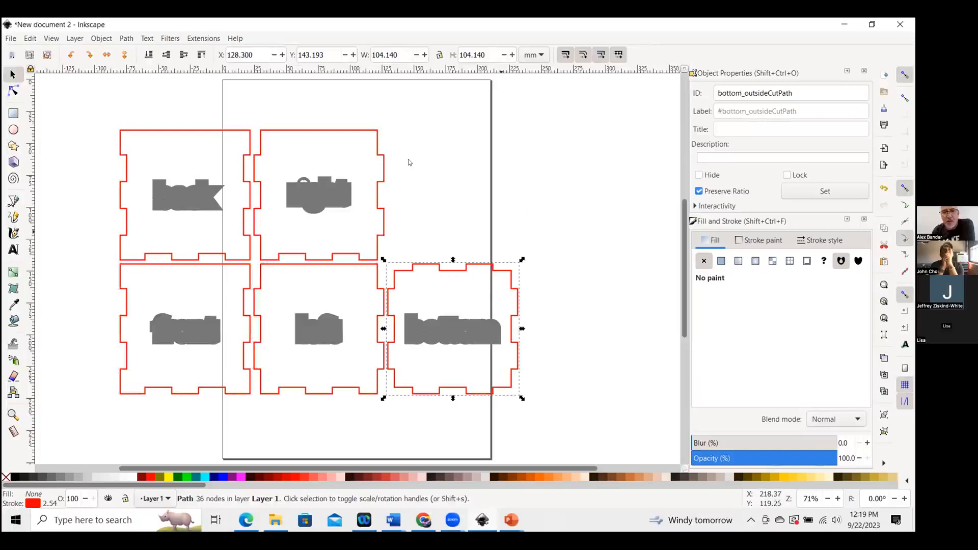
left_click(376, 132)
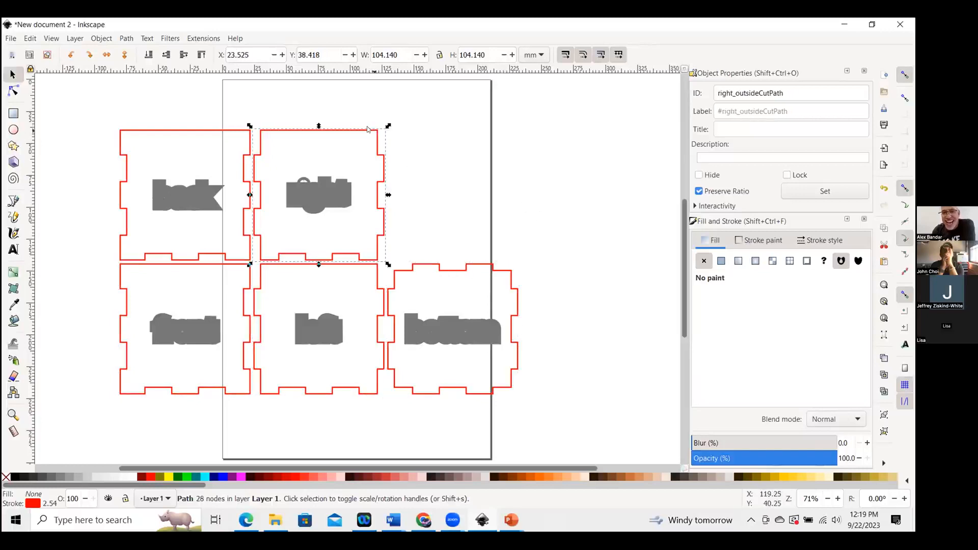
left_click(325, 191)
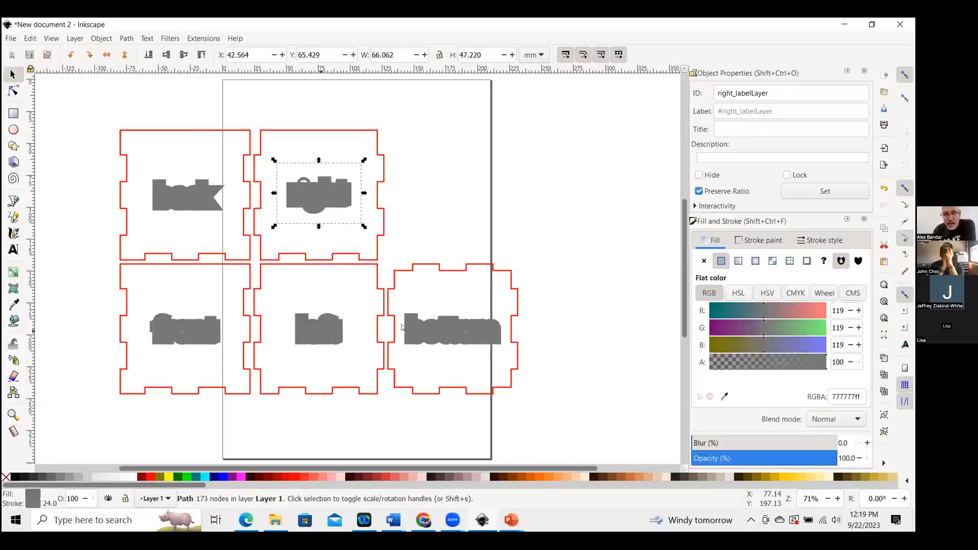
key("Tab")
key("Tab")
key("Tab")
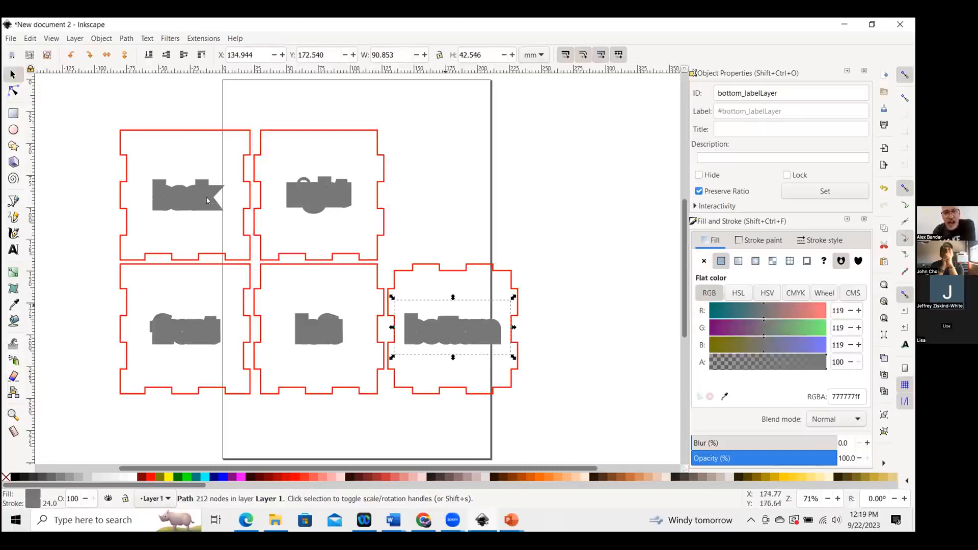
key("Tab")
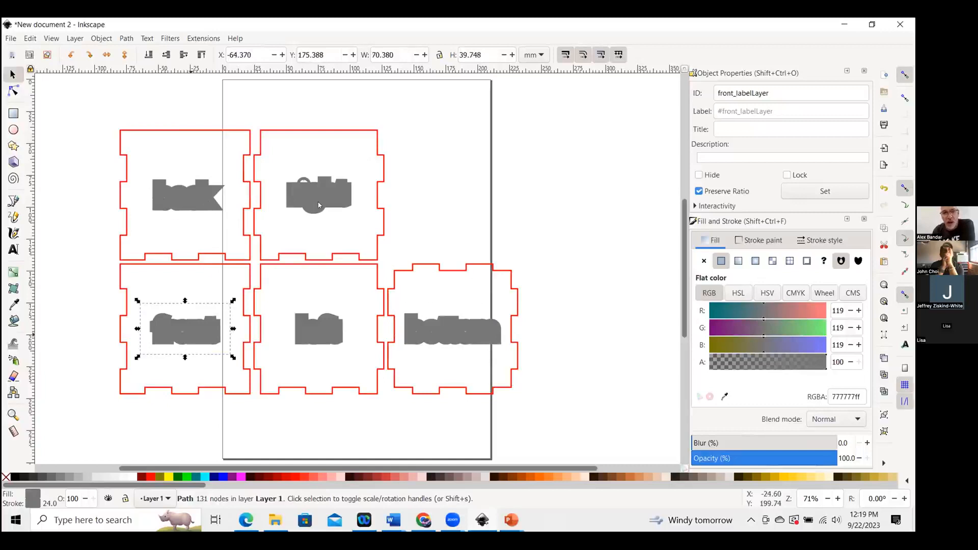
key("Tab")
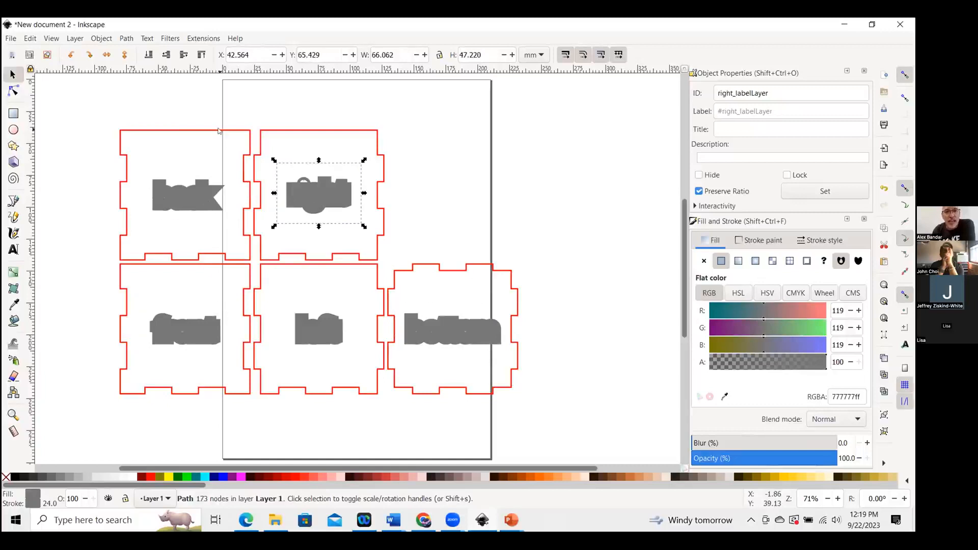
left_click(219, 131)
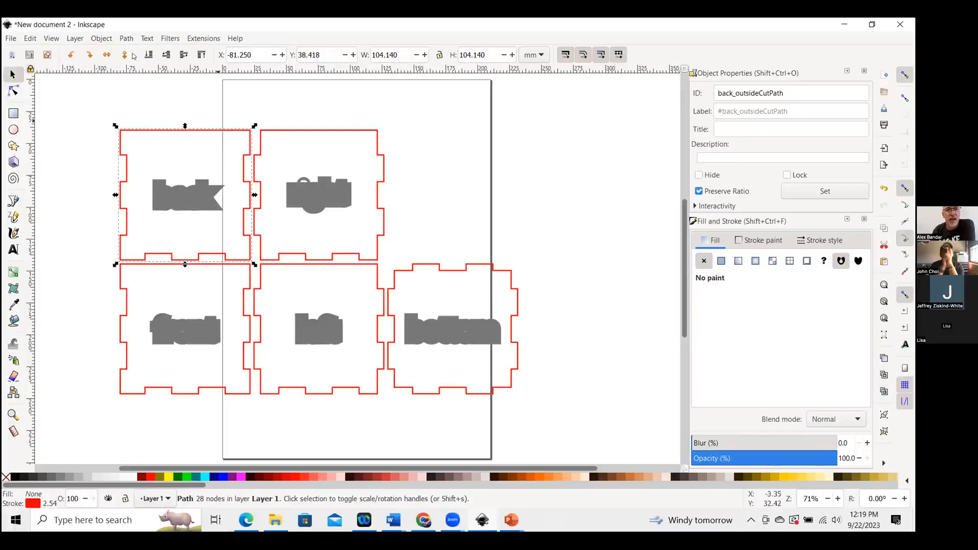
Close the Object Properties panel and open the Fill and Stroke dialog for the selected back panel.
left_click(102, 38)
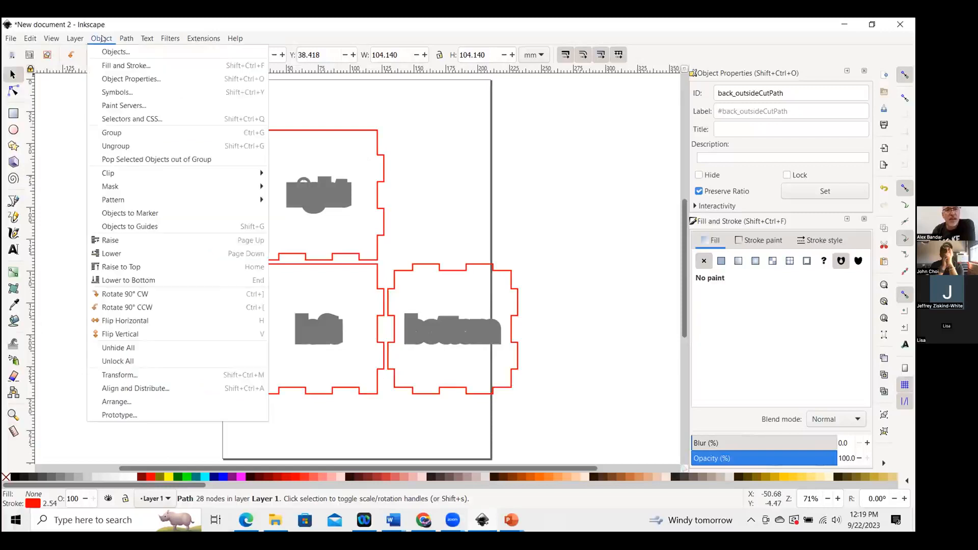
left_click(108, 64)
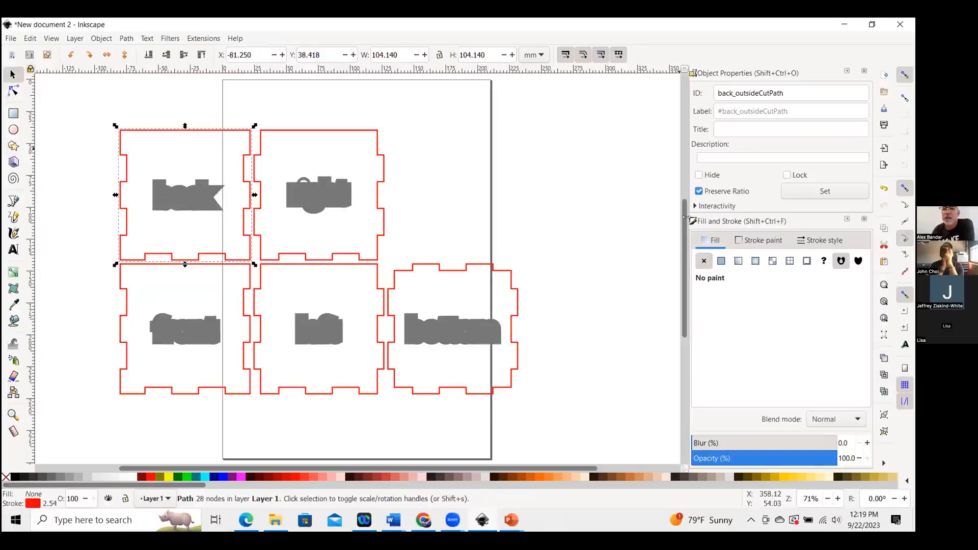
left_click(862, 71)
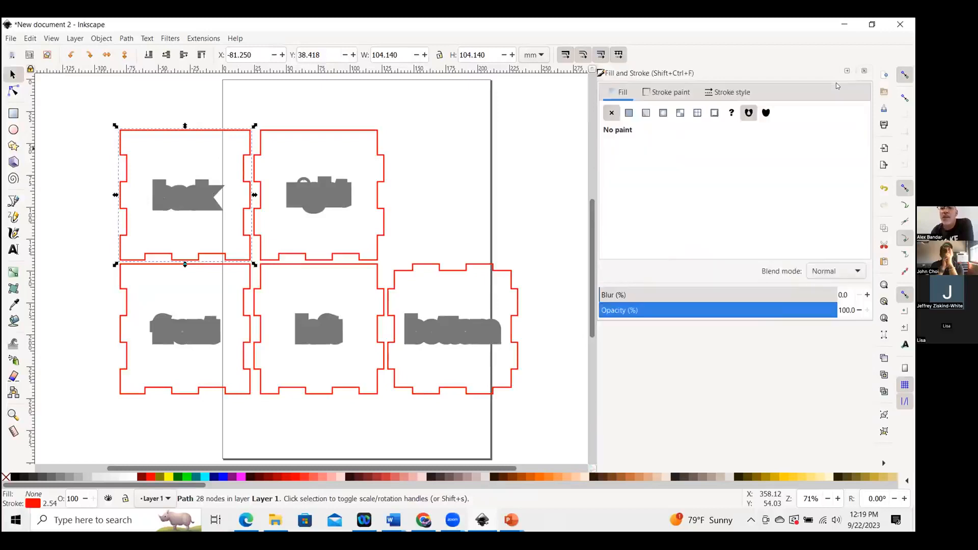
left_click(864, 71)
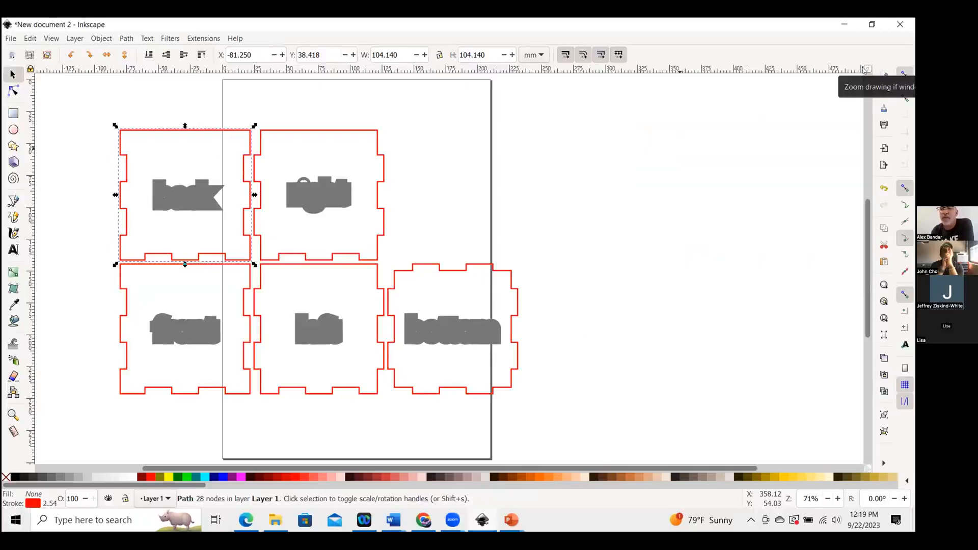
left_click(100, 39)
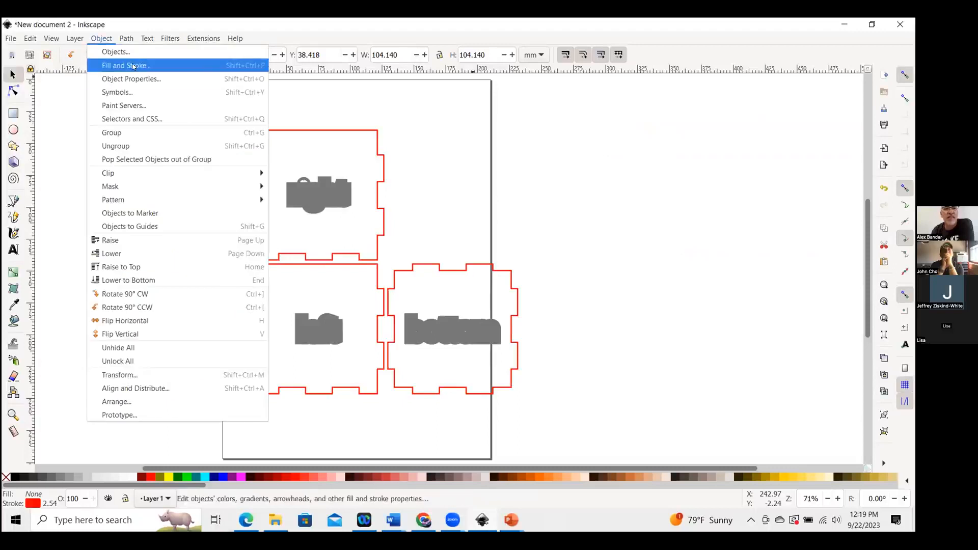
left_click(133, 66)
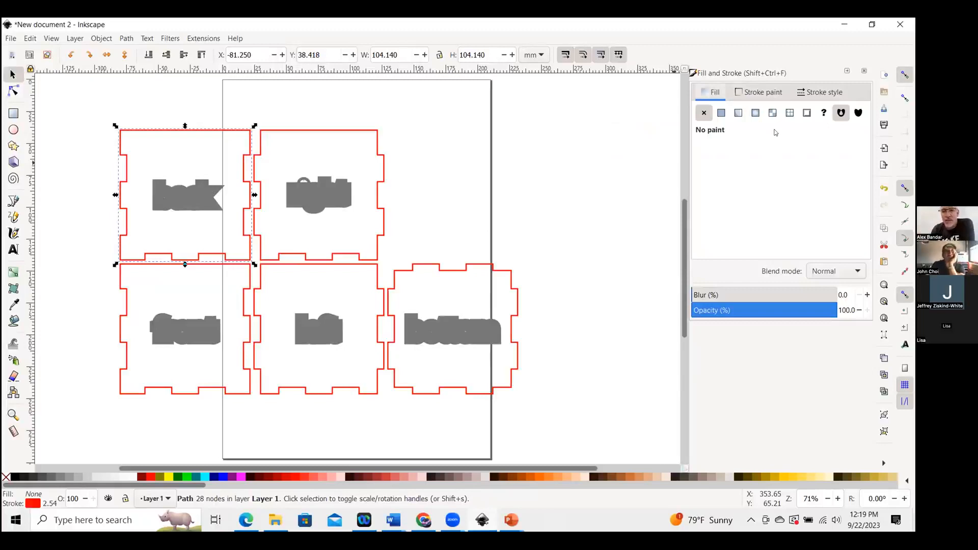
left_click(721, 113)
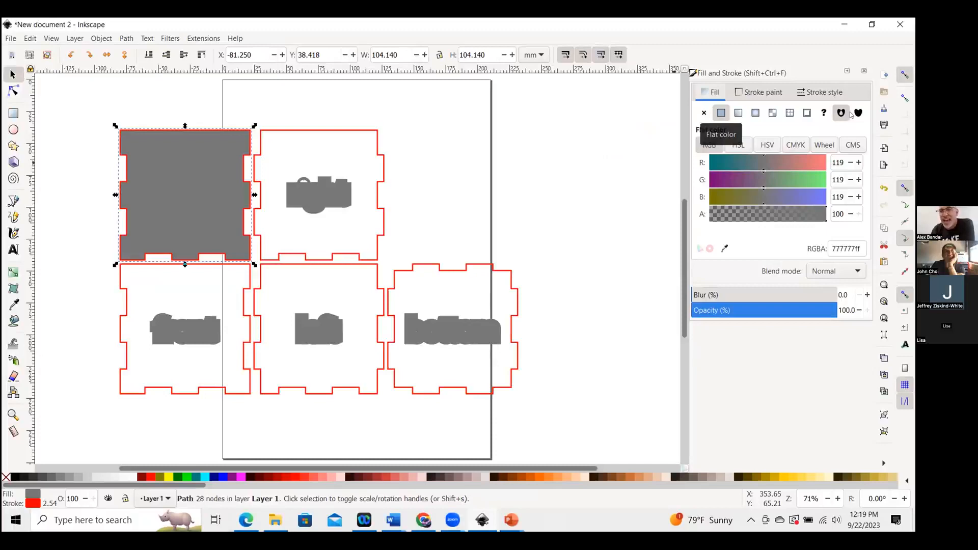
left_click(704, 112)
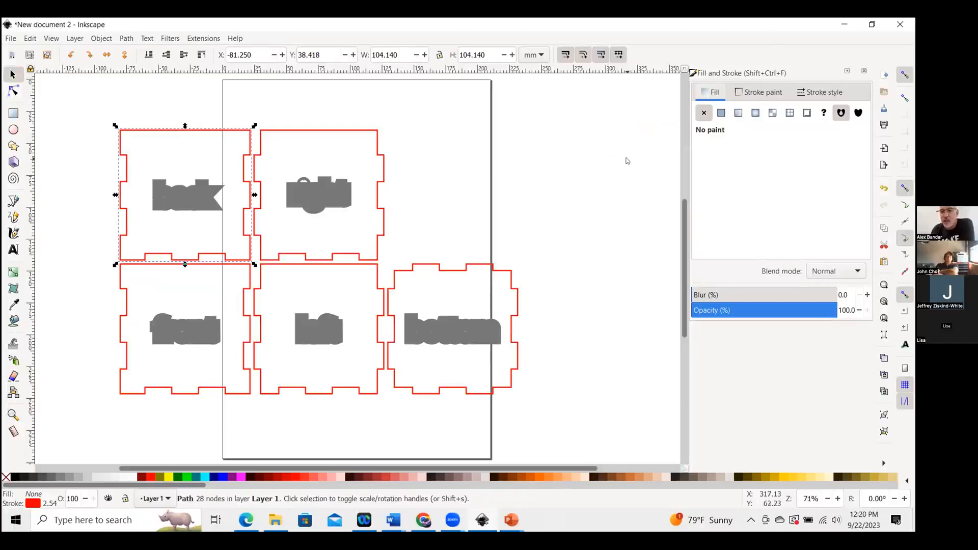
left_click(759, 92)
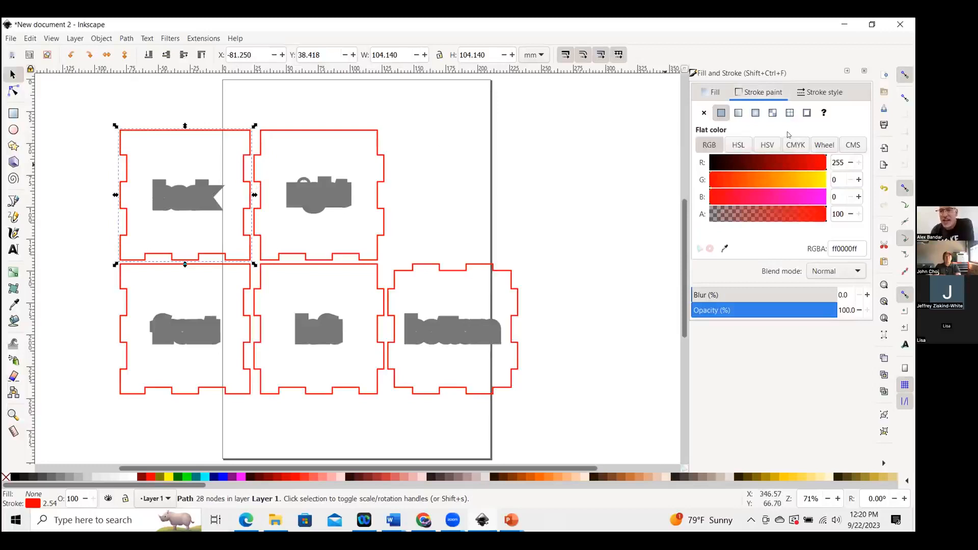
left_click(704, 113)
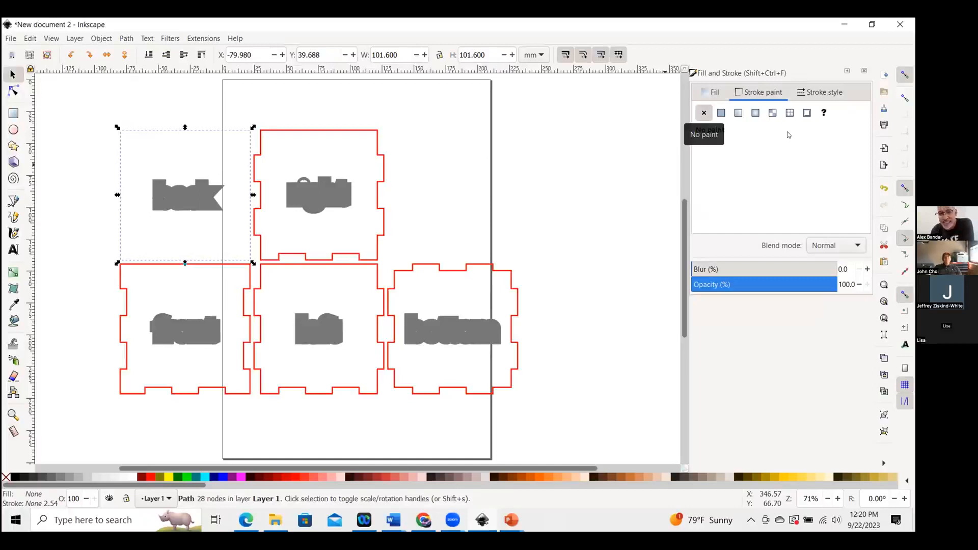
left_click(721, 114)
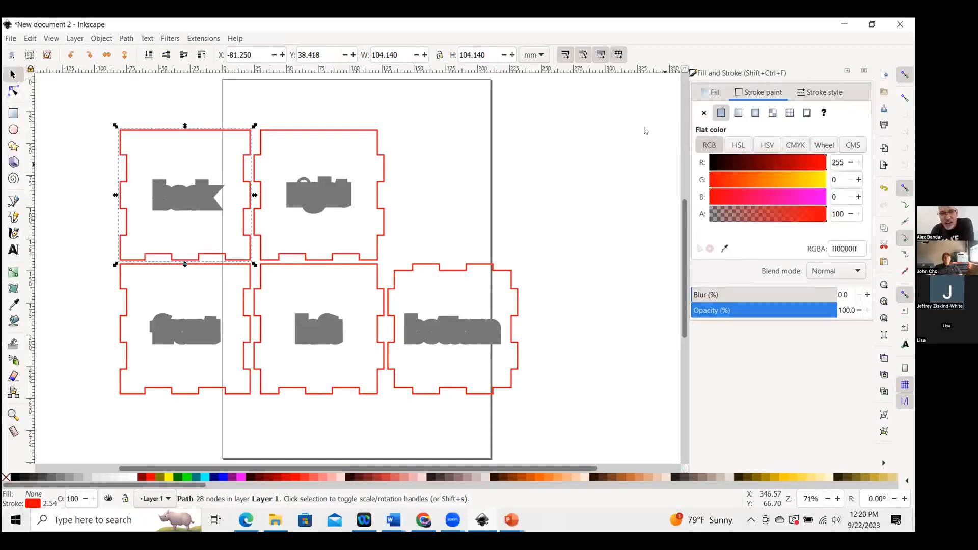
Set the back panel's stroke width to 1 mm.
left_click(840, 96)
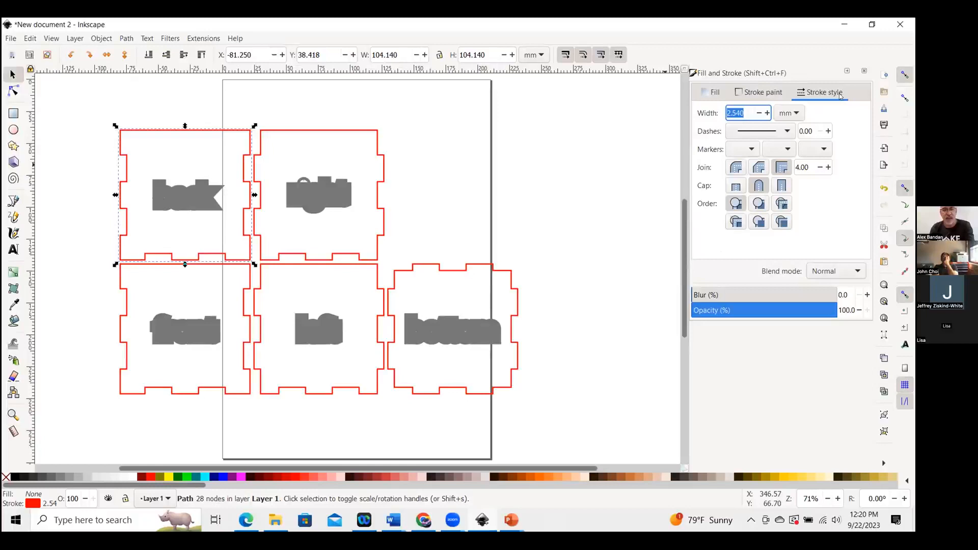
type("1")
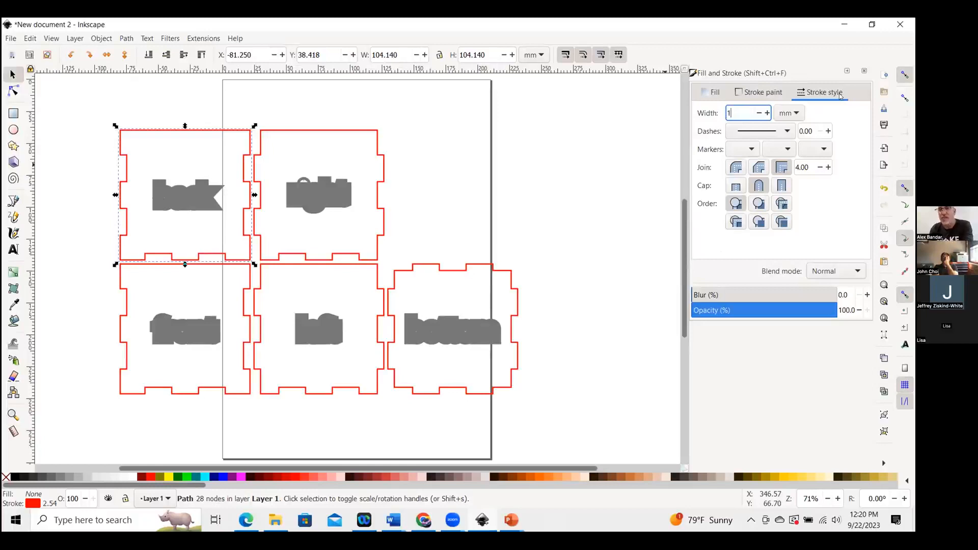
key("Return")
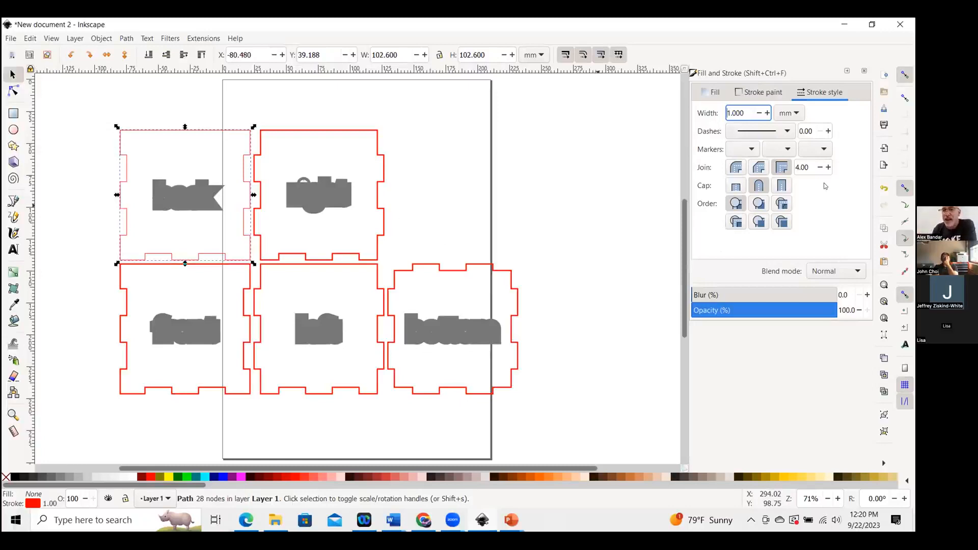
Select the other four box panels together and set their stroke width to 1 mm.
left_click(376, 144)
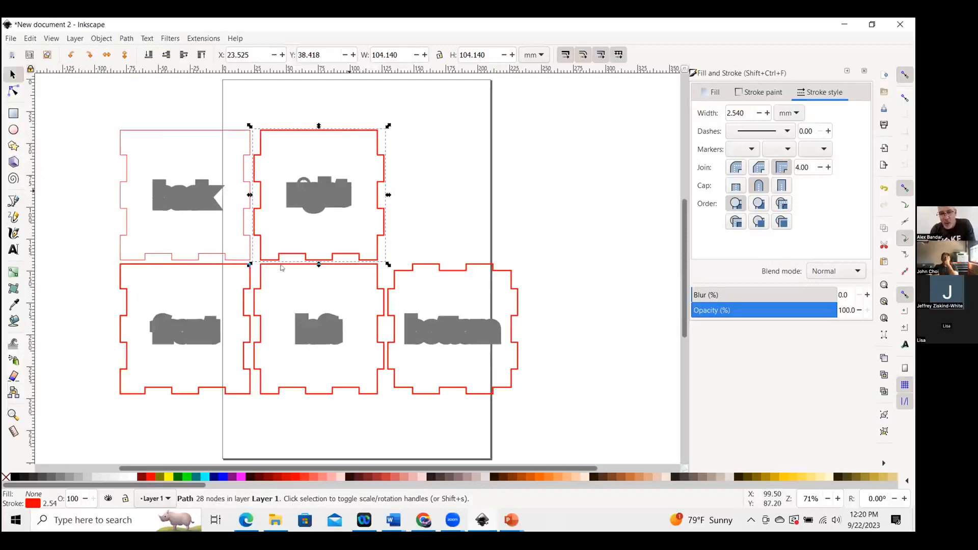
key("shift")
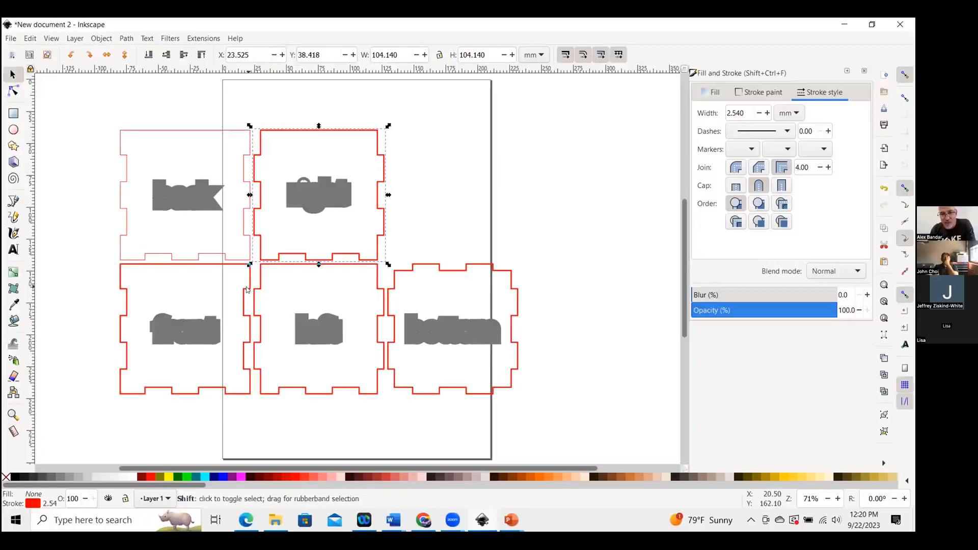
left_click(246, 290, "shift")
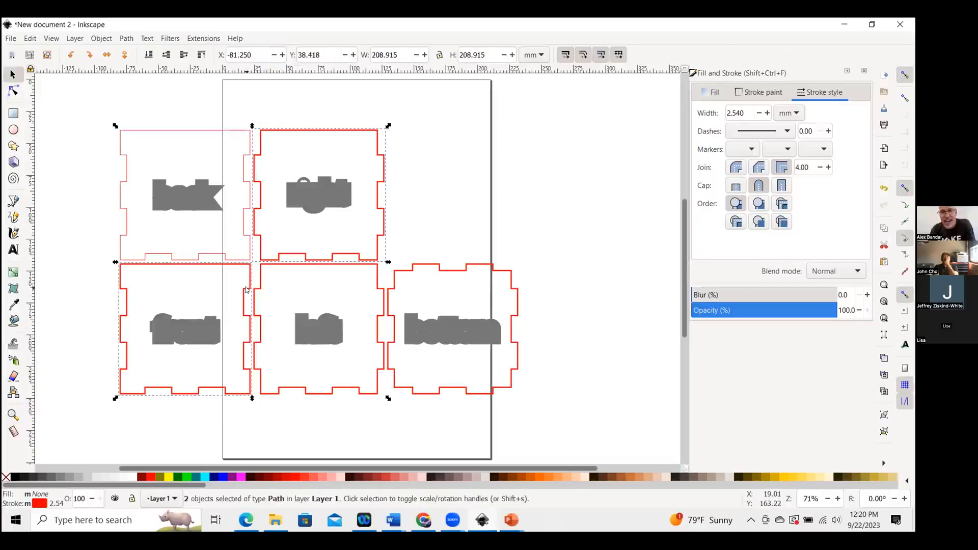
left_click(309, 264, "shift")
left_click(402, 272, "shift")
double_click(736, 114)
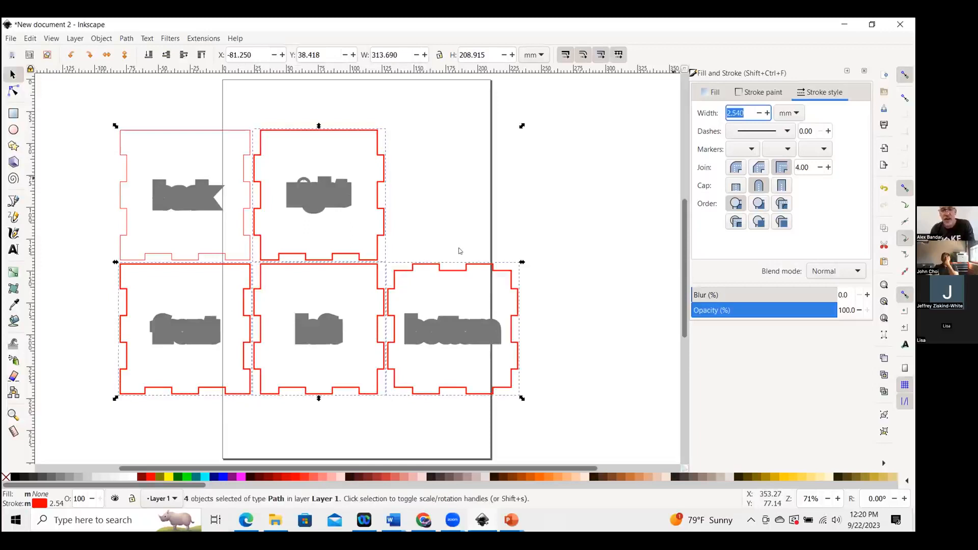
type("1")
key("Return")
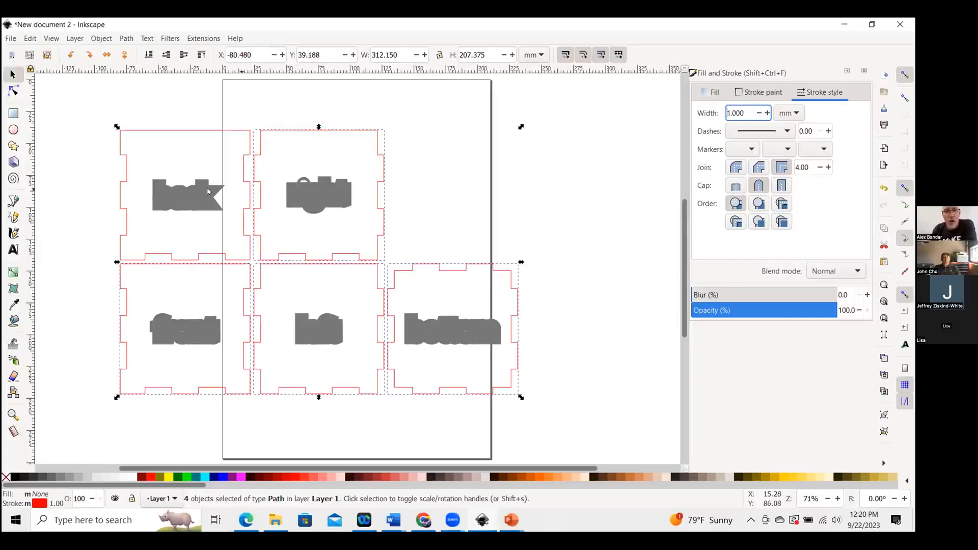
Select all five panel label shapes and set their stroke width to 1 mm.
left_click(188, 193)
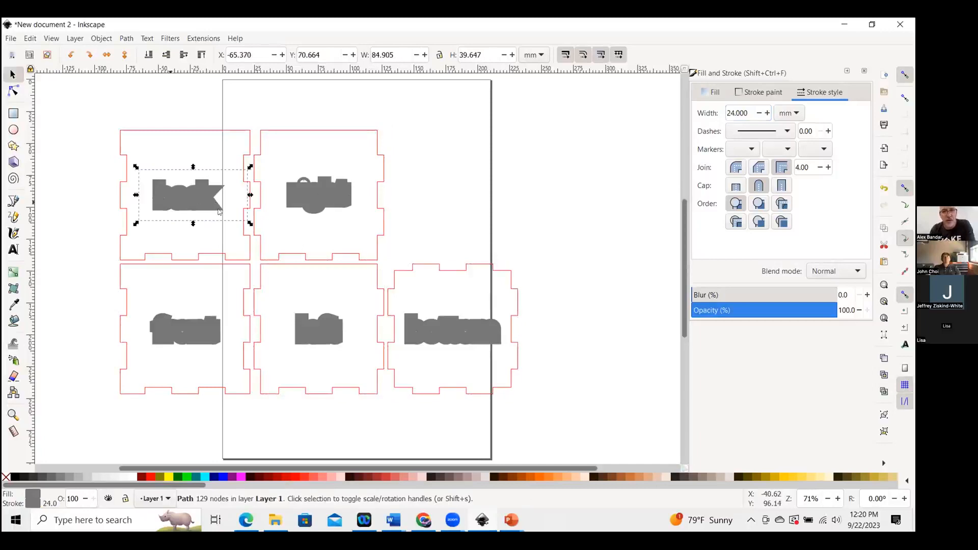
key("shift")
left_click(318, 197, "shift")
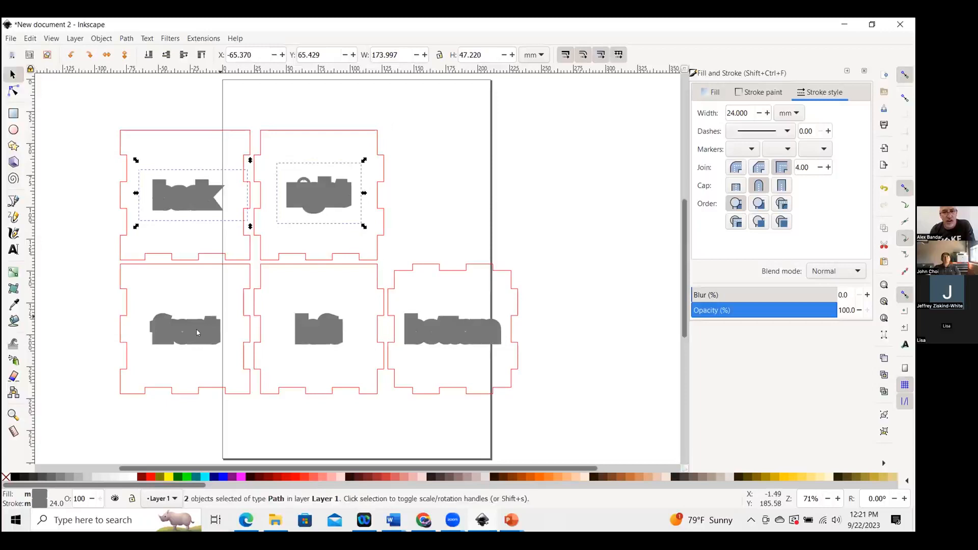
left_click(310, 326, "shift")
left_click(310, 327, "shift")
left_click(452, 337, "shift")
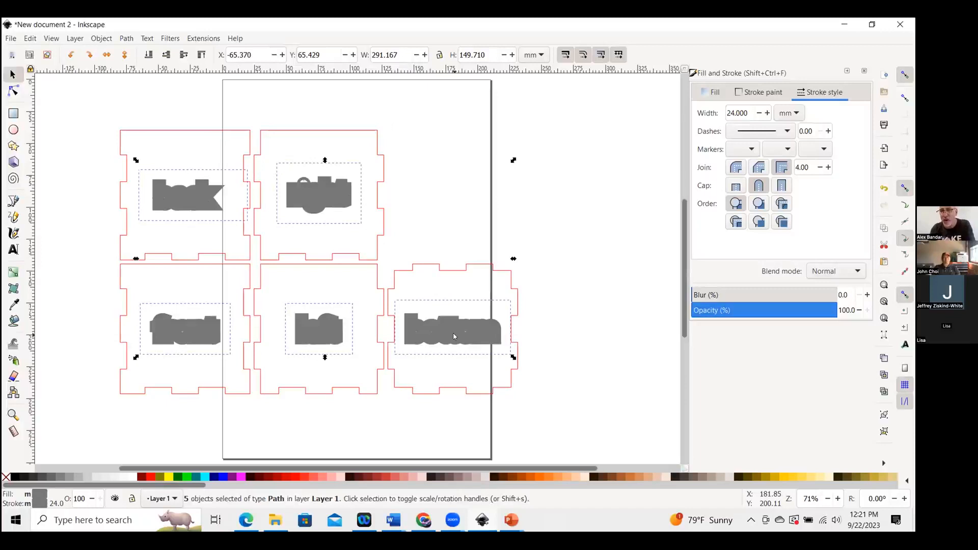
double_click(738, 113)
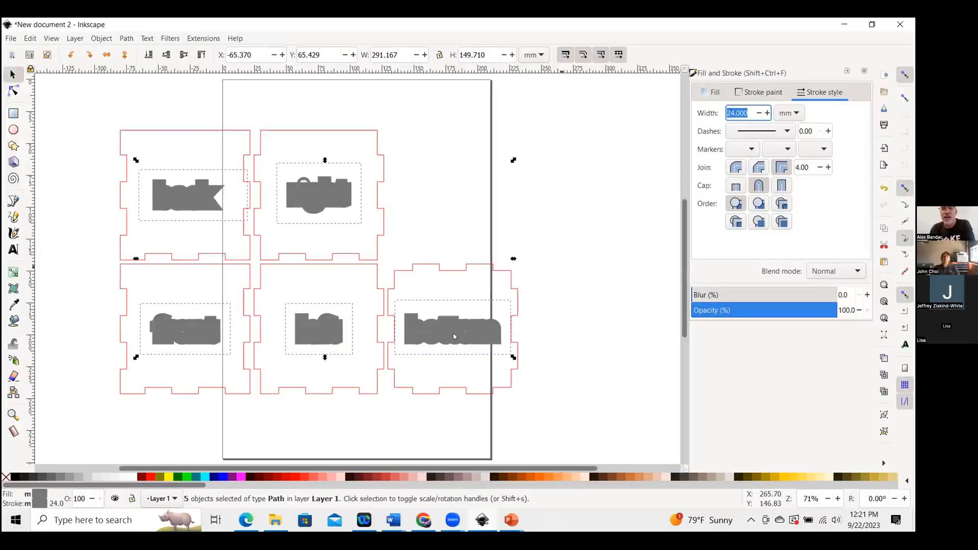
type("1")
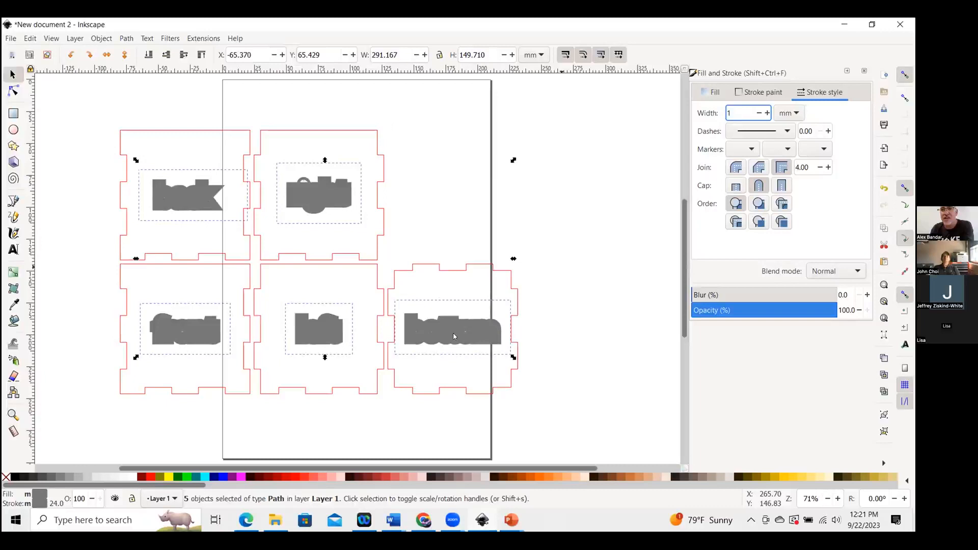
key("Return")
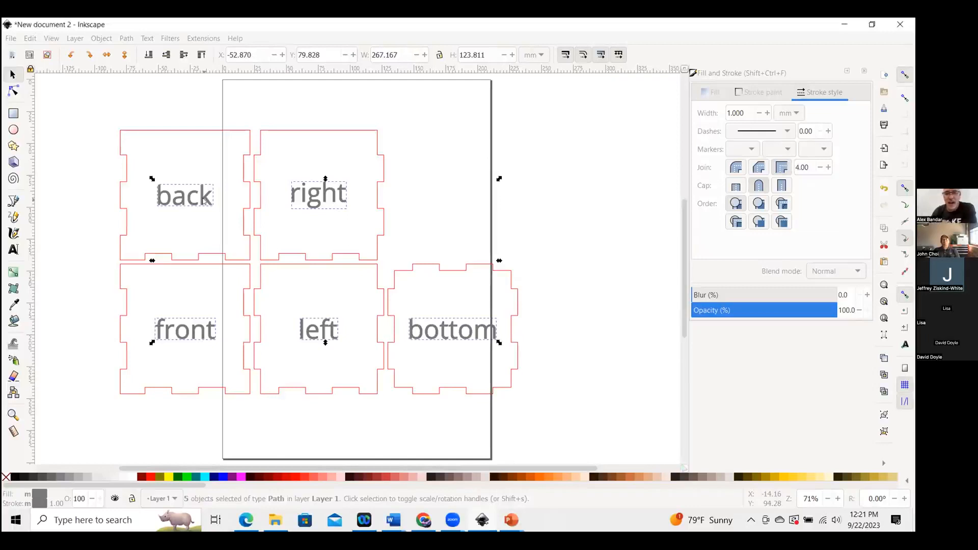
Delete the back, right, front, left and bottom text labels from the panels.
left_click(132, 92)
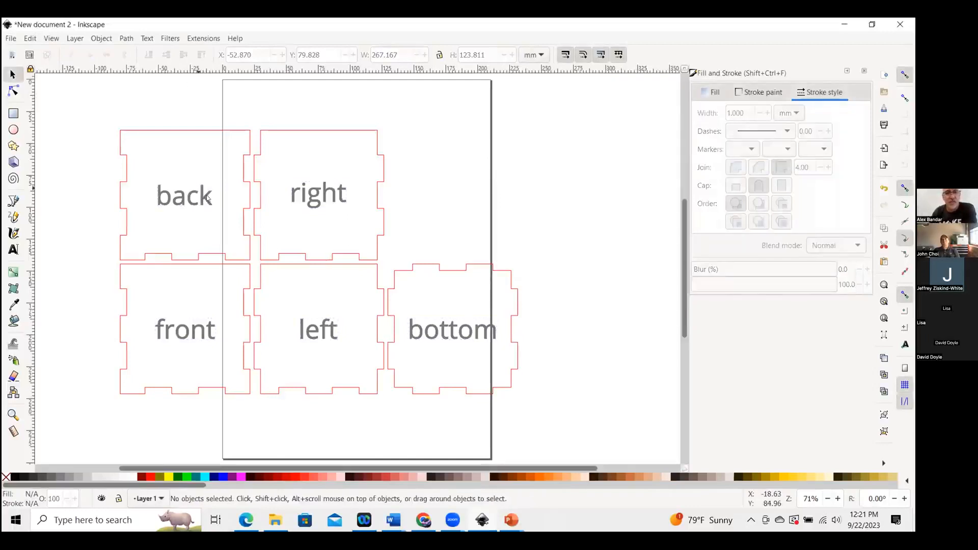
left_click(199, 198)
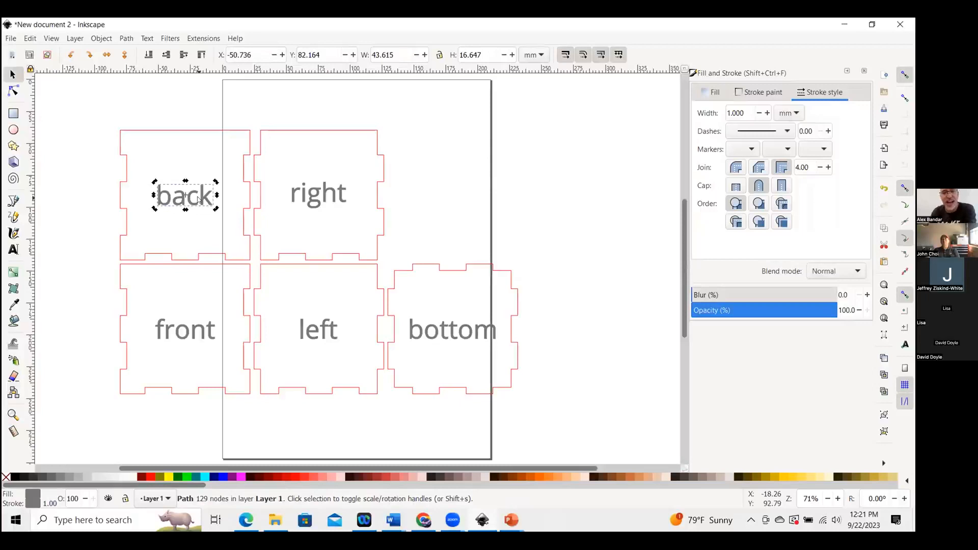
key("Delete")
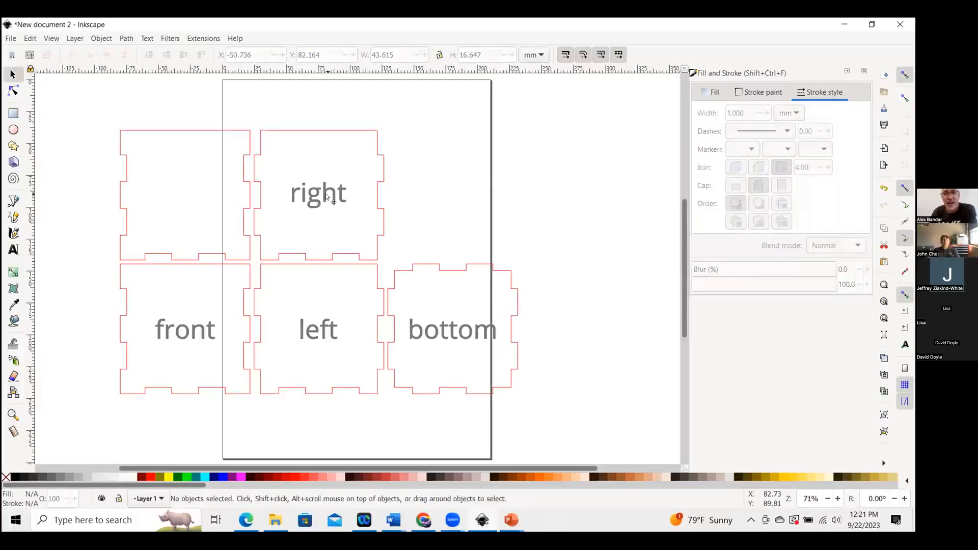
left_click(326, 198)
key("Delete")
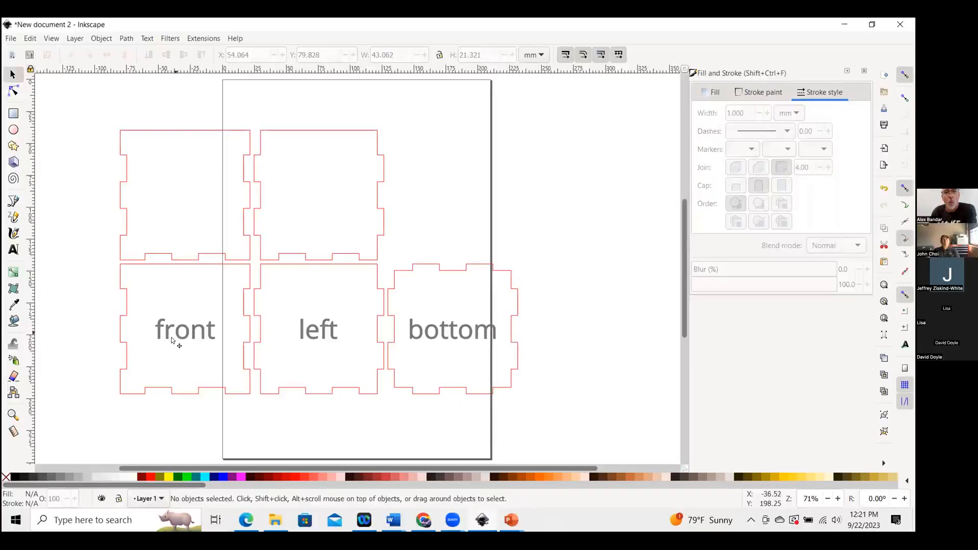
left_click(174, 336)
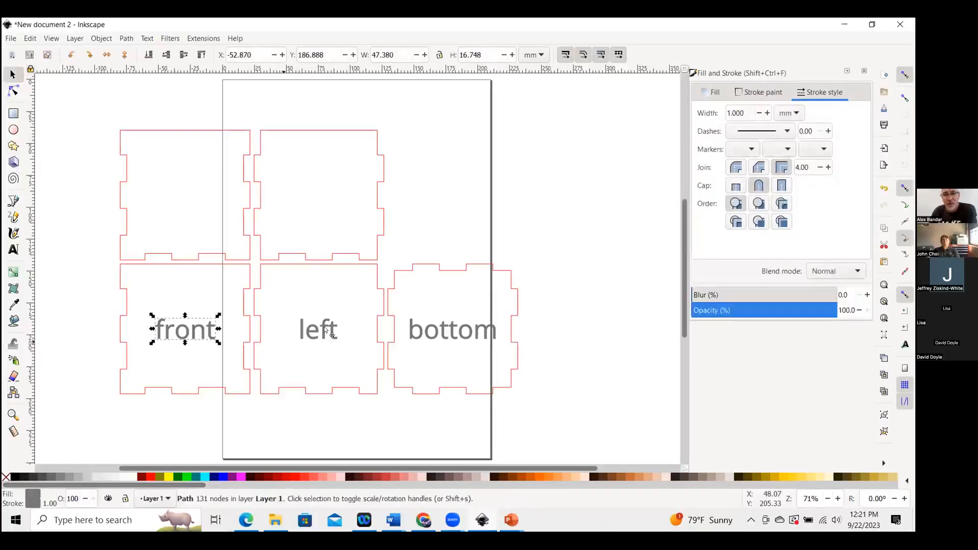
key("Delete")
key("Tab")
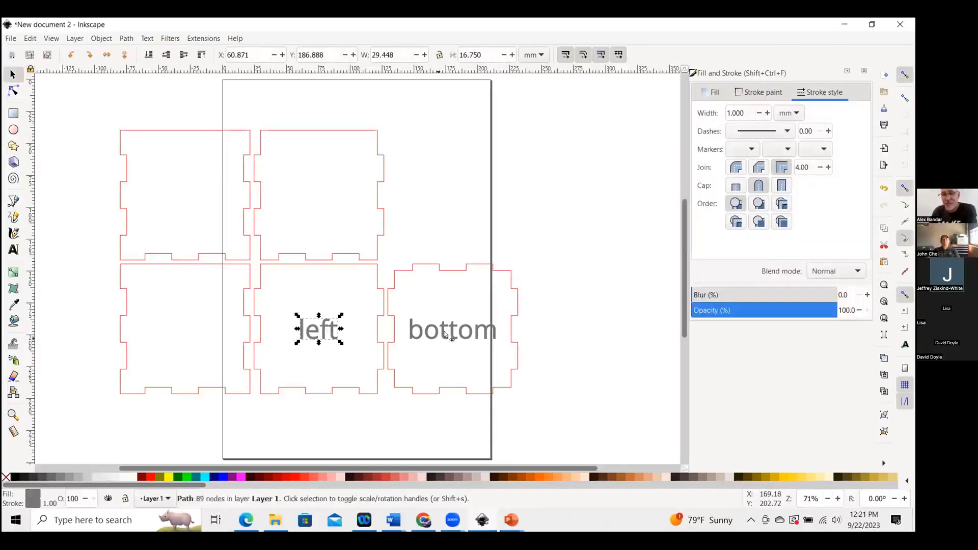
key("Delete")
left_click(445, 332)
key("Delete")
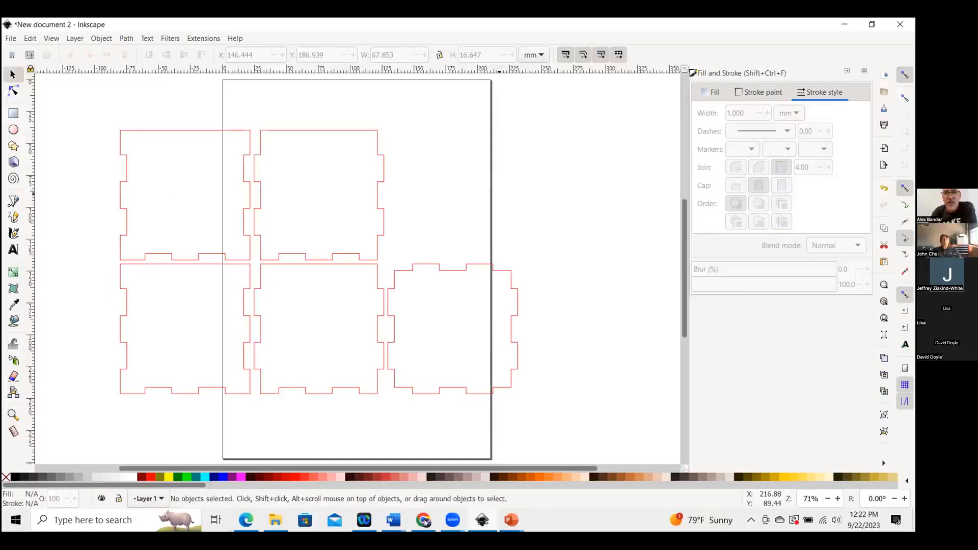
Switch to the web browser and search Google for raven.
key("alt+Tab")
left_click(769, 28)
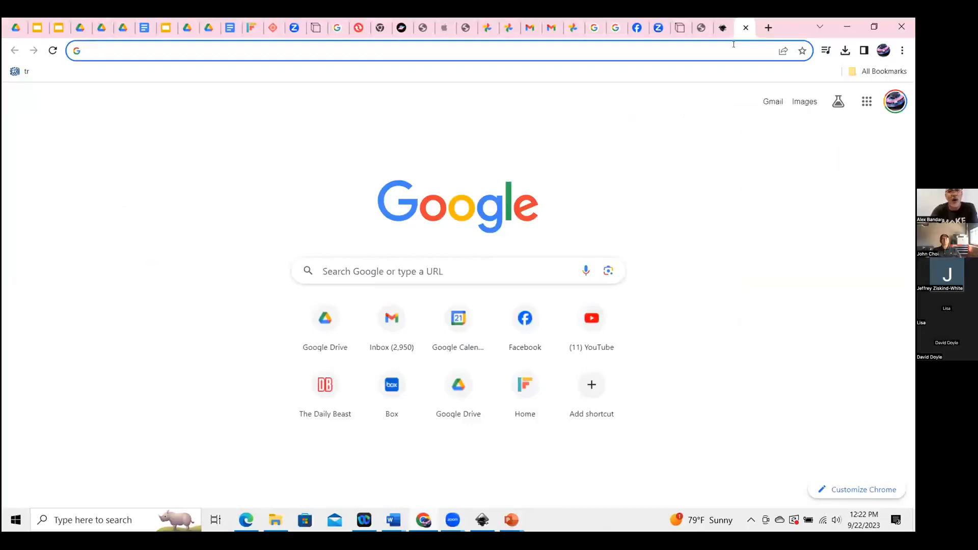
type("raven")
key("Return")
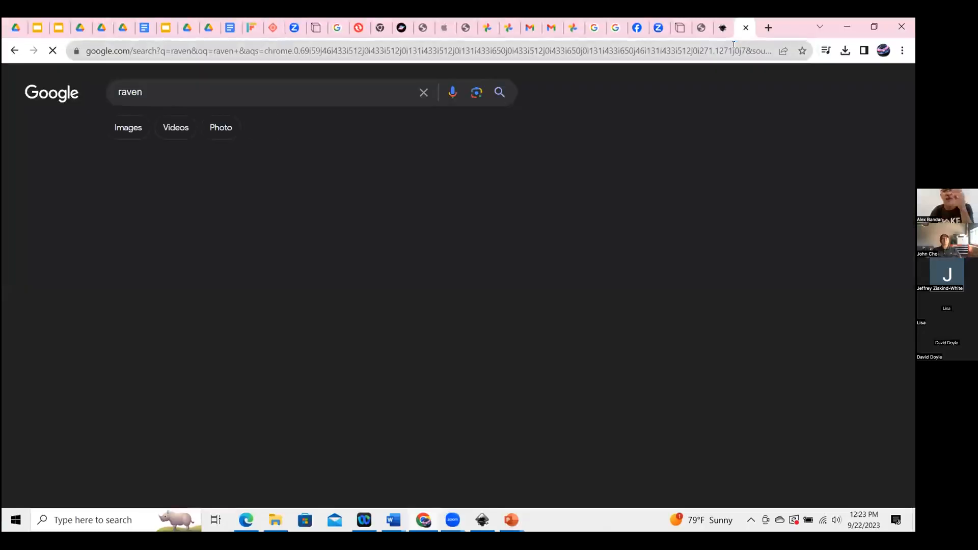
Show raven image results filtered to Creative Commons licenses.
left_click(130, 131)
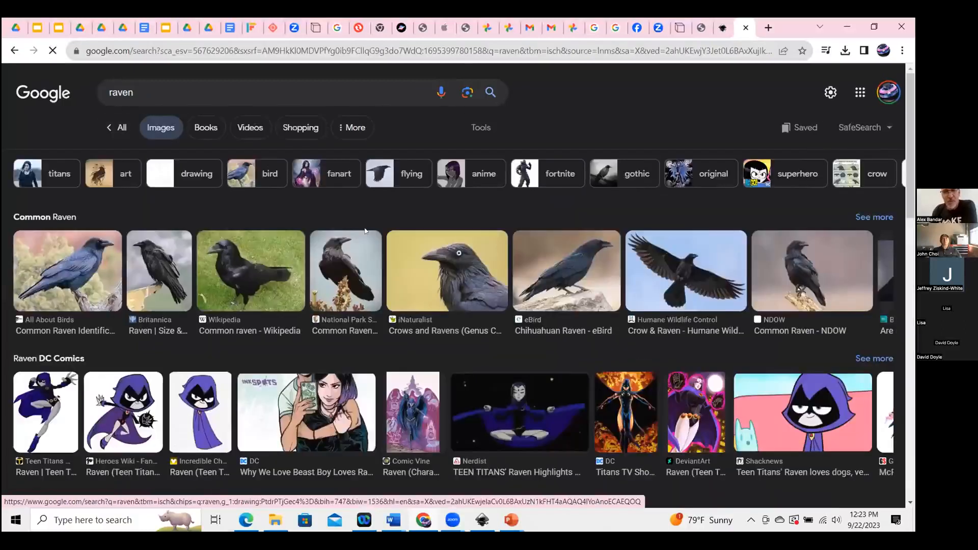
left_click(480, 132)
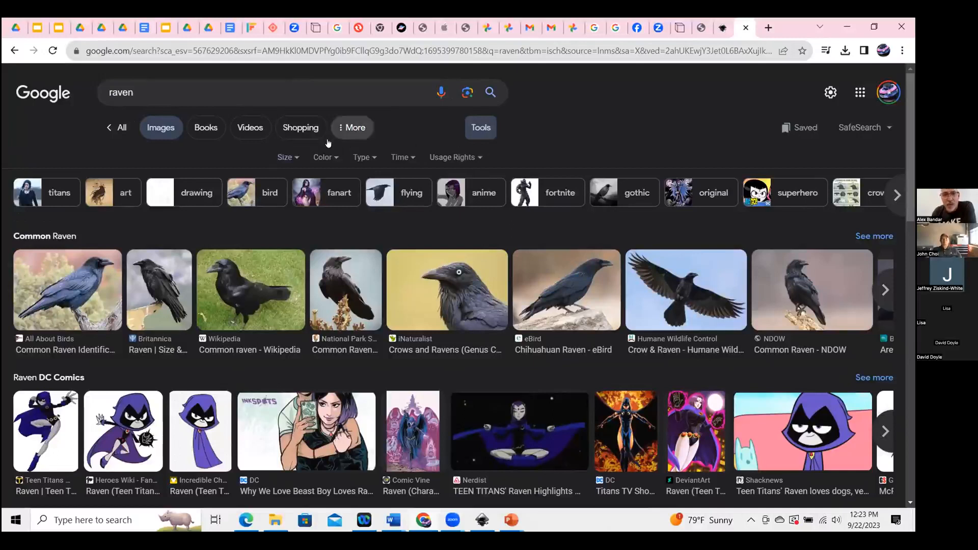
left_click(471, 160)
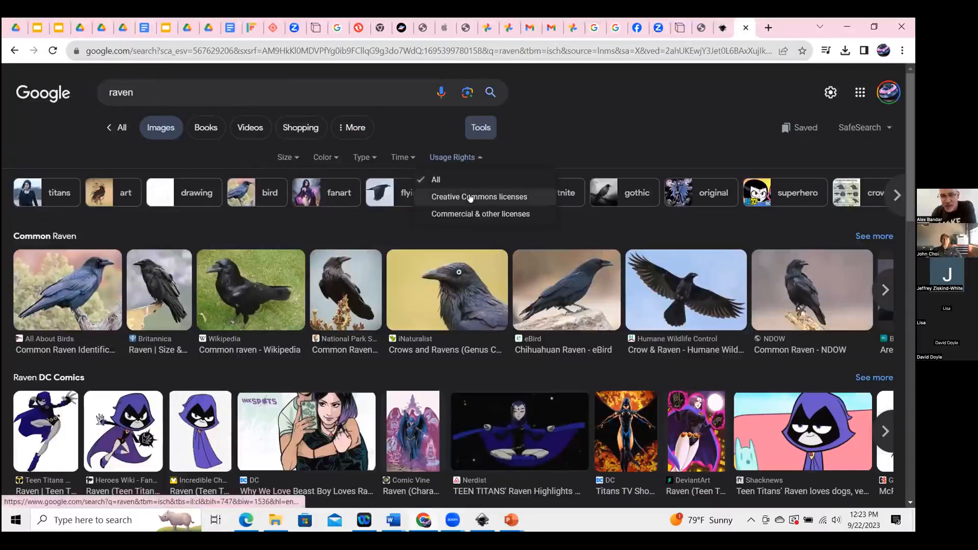
left_click(470, 198)
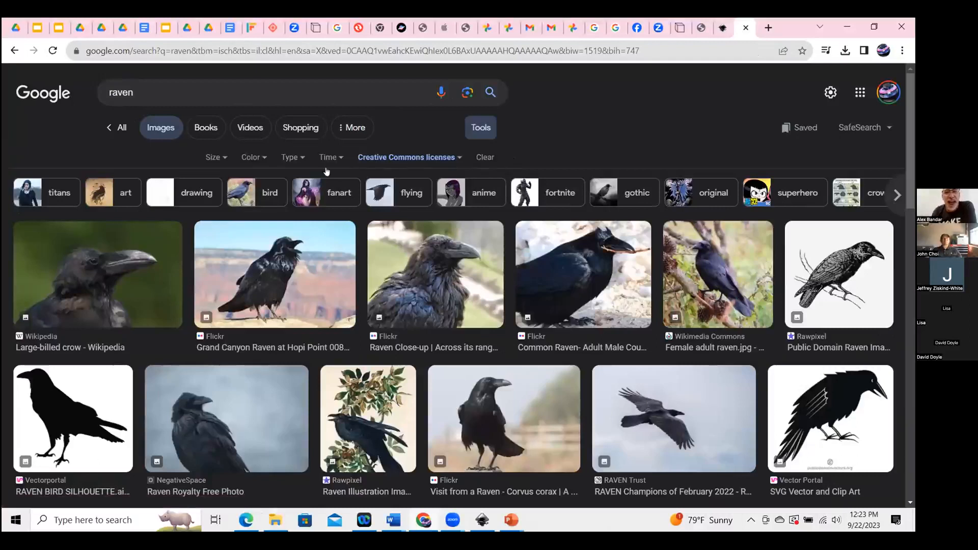
Filter the raven image results by type, trying Line Drawing and settling on Clip Art.
left_click(290, 158)
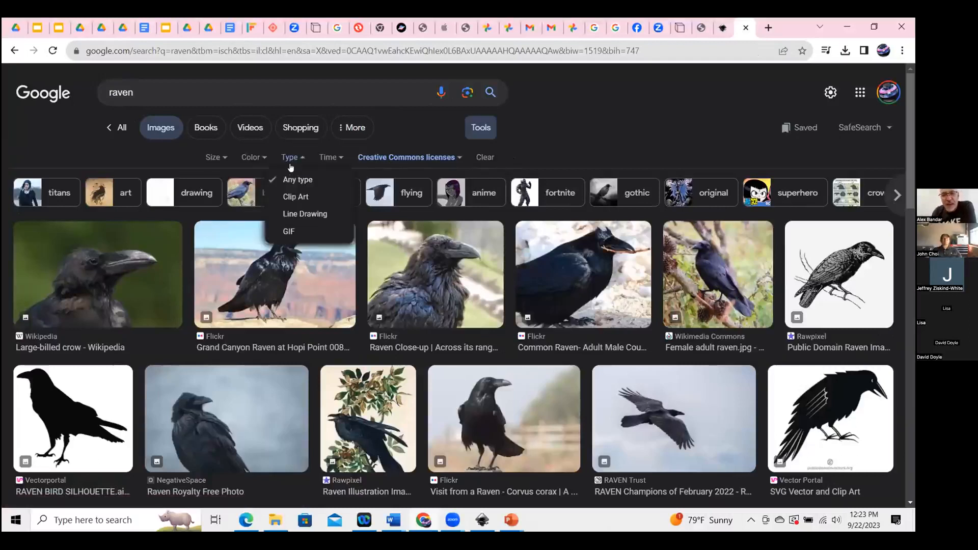
left_click(304, 214)
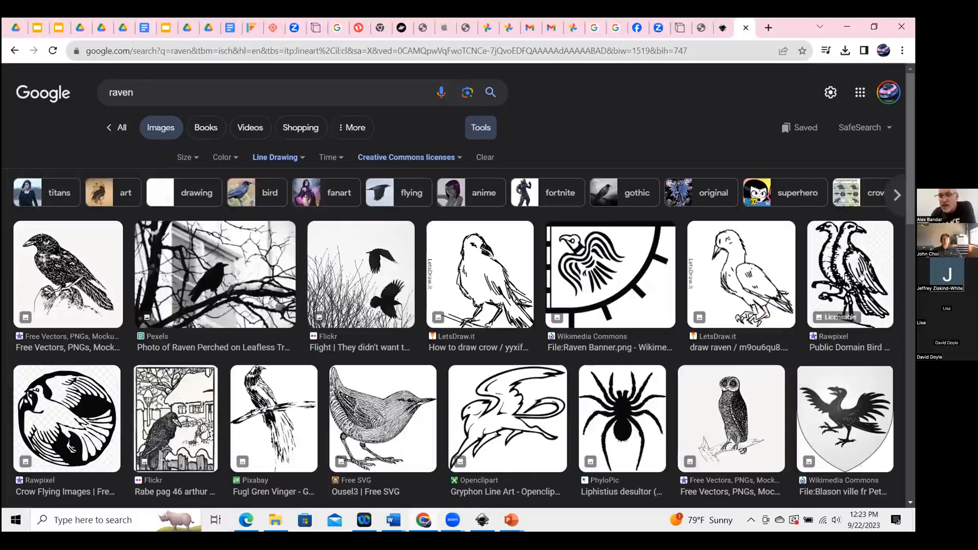
left_click(285, 158)
left_click(271, 197)
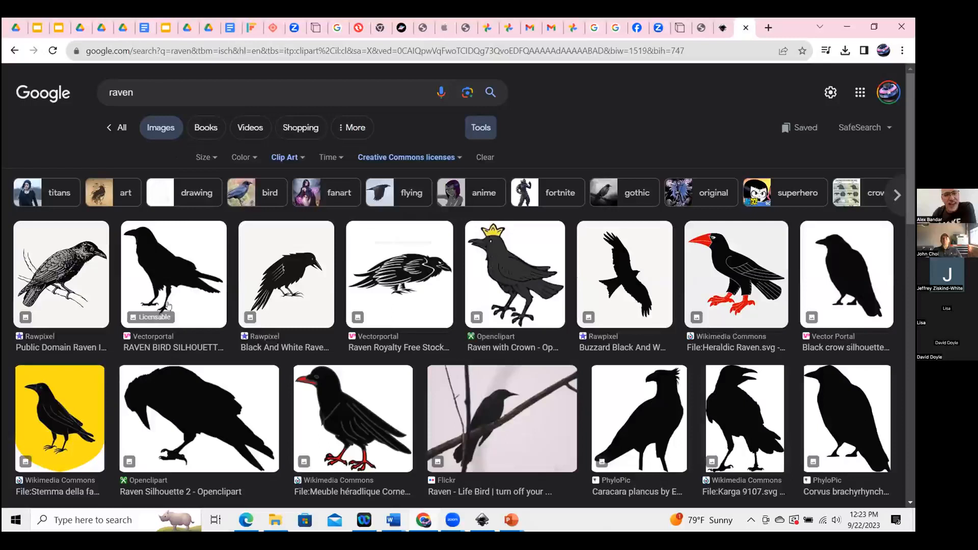
Save the Vectorportal raven bird silhouette image to Downloads under the name raven-test.
left_click(175, 257)
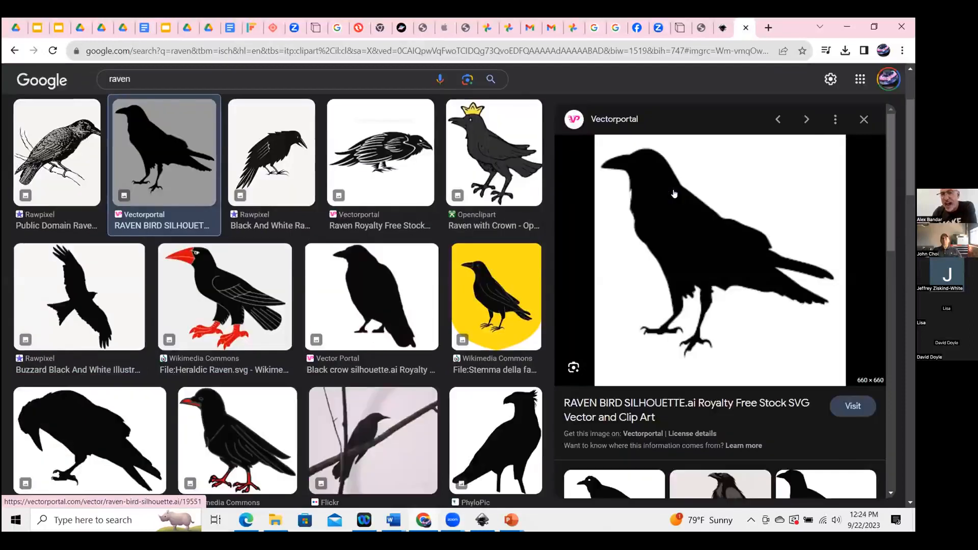
right_click(674, 194)
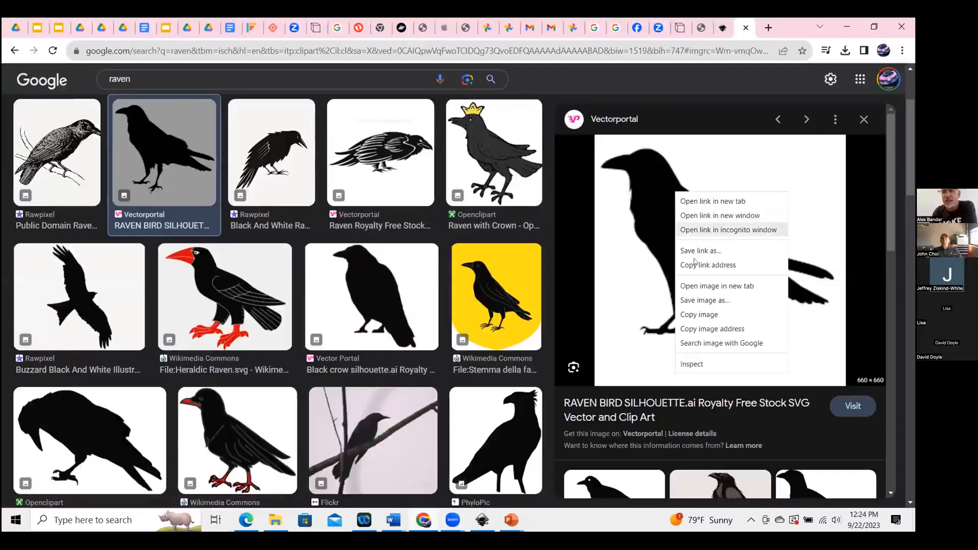
left_click(701, 301)
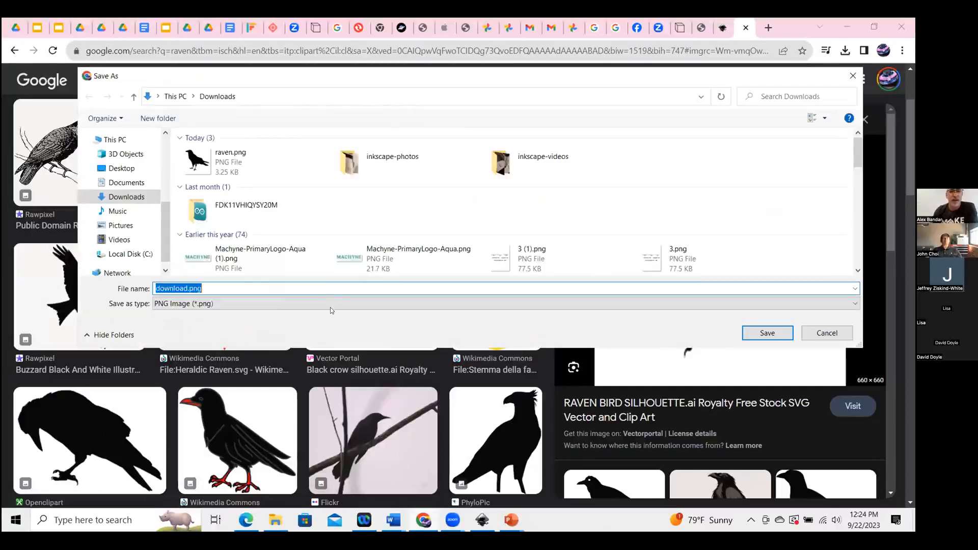
type("raven-bird")
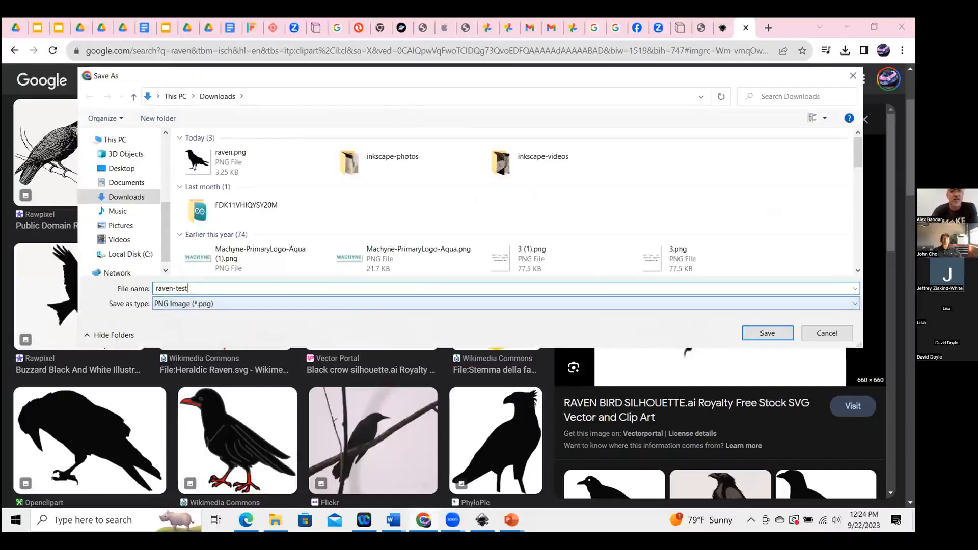
key("Return")
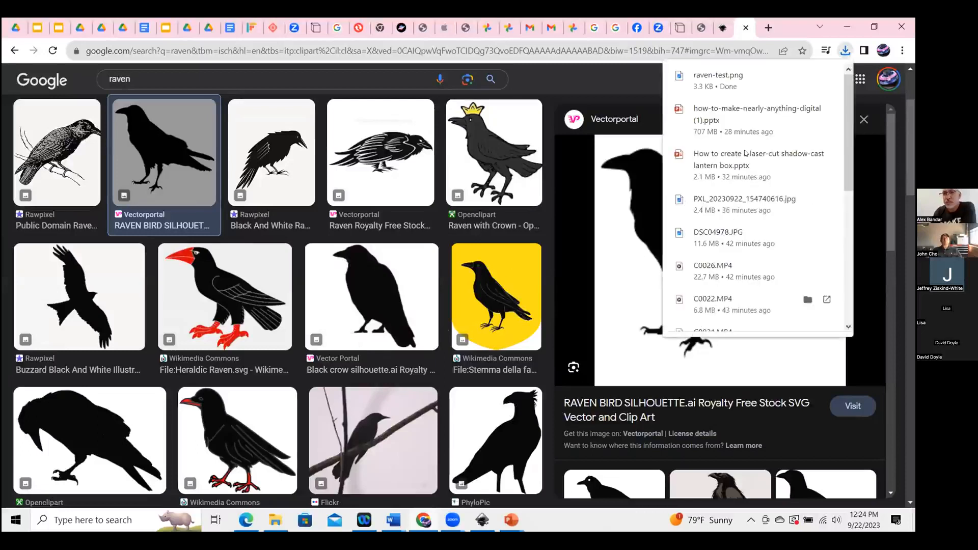
Switch to Inkscape and import raven-test.png into the box document as an embedded image.
left_click(849, 26)
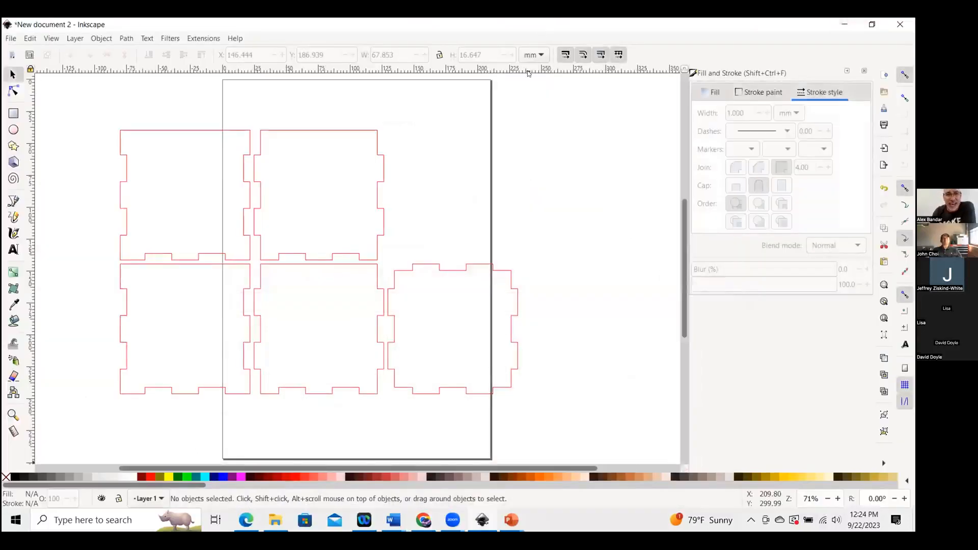
left_click(10, 39)
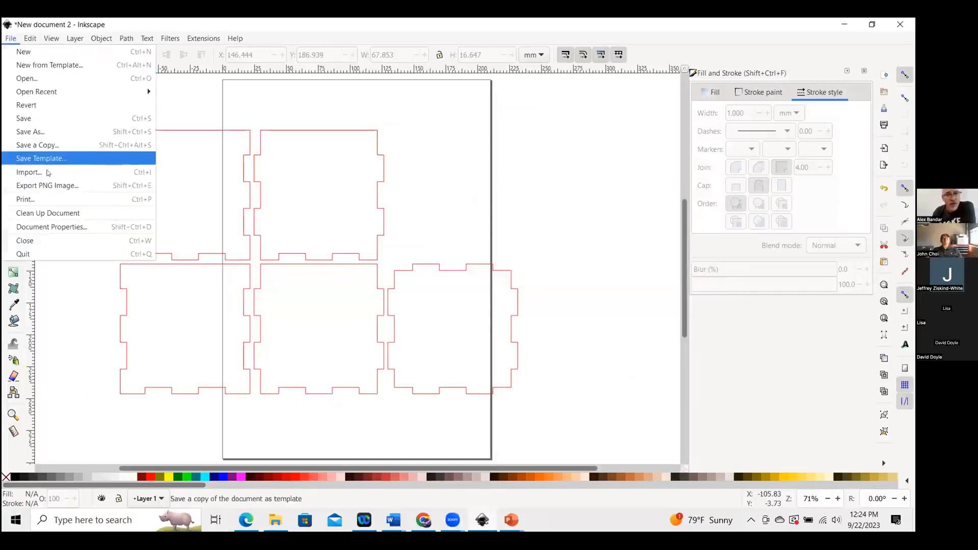
left_click(32, 174)
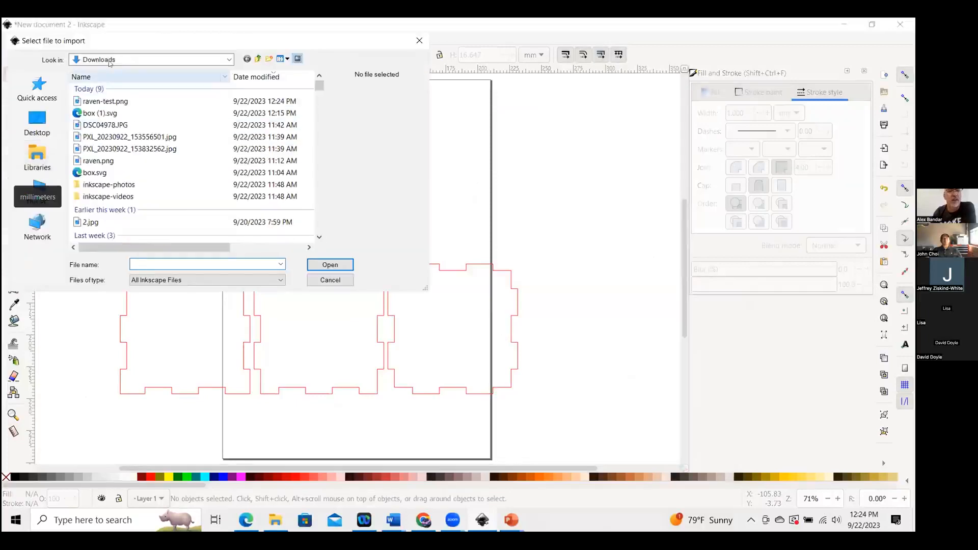
left_click(105, 101)
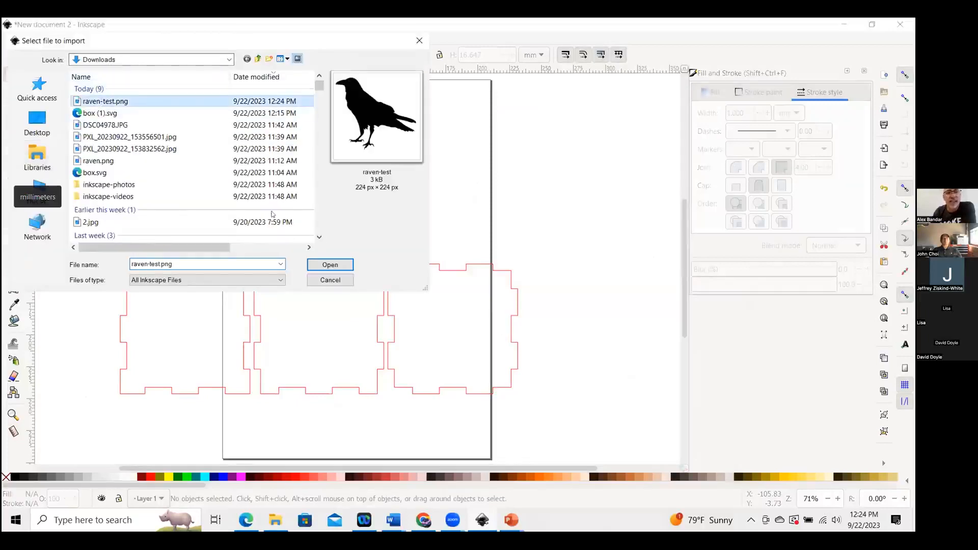
left_click(332, 265)
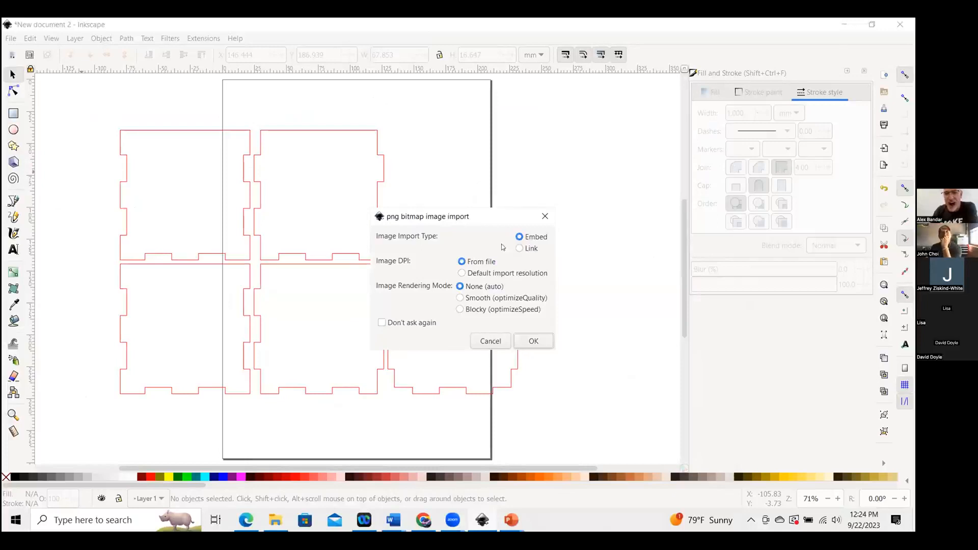
left_click(534, 341)
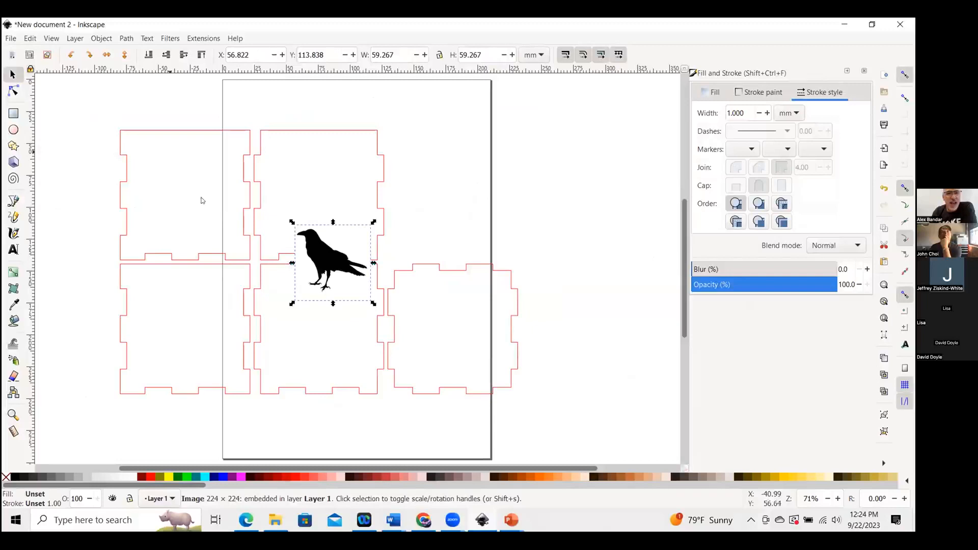
Move the imported raven image into the top-left box panel.
left_click(14, 90)
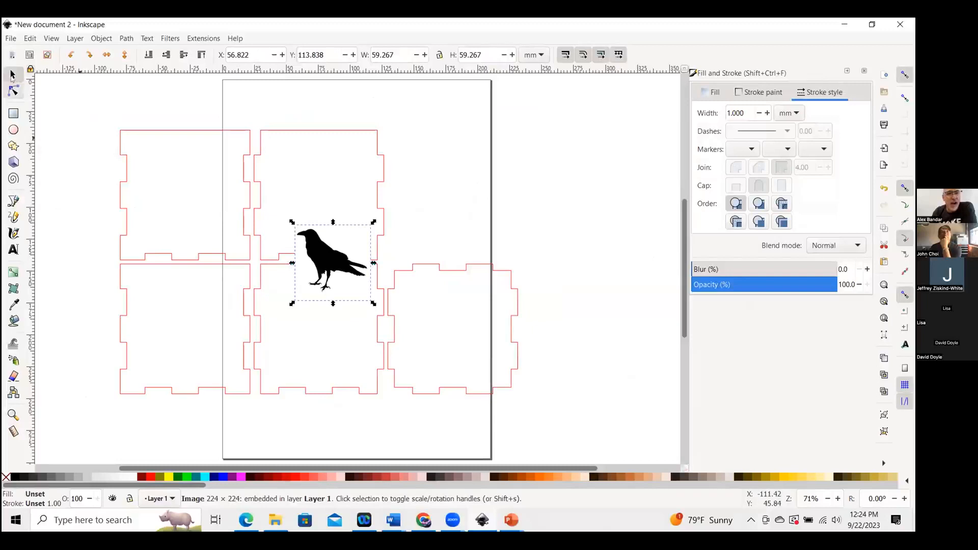
left_click(13, 74)
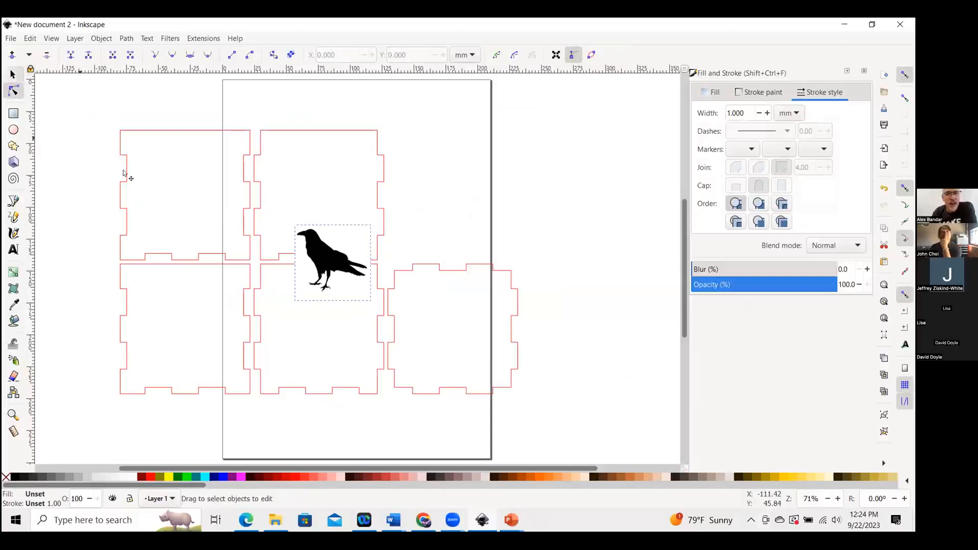
left_click_drag(328, 250, 188, 253)
left_click_drag(254, 186, 182, 175)
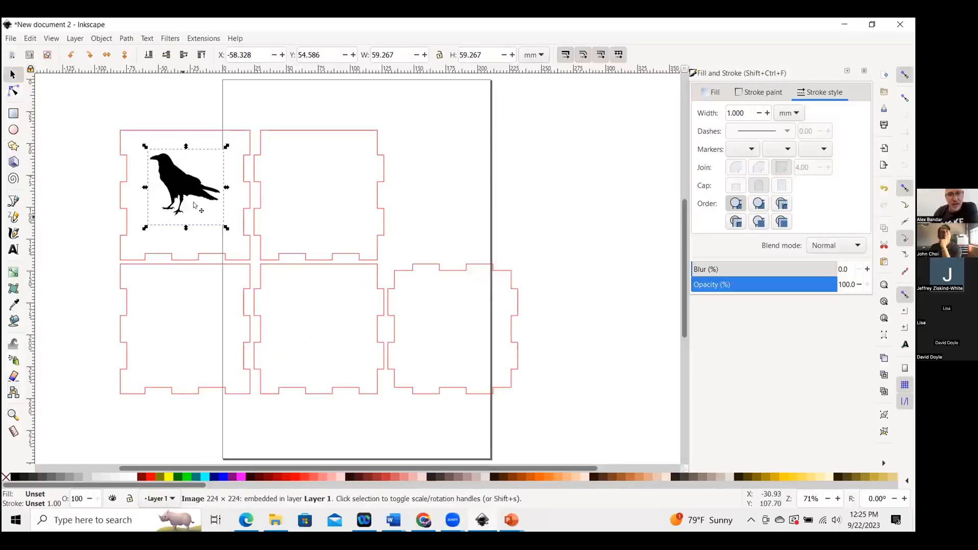
Trace the raven bitmap with a single-scan Brightness cutoff at threshold 0.450, then close the Trace Bitmap dialog.
left_click(133, 150)
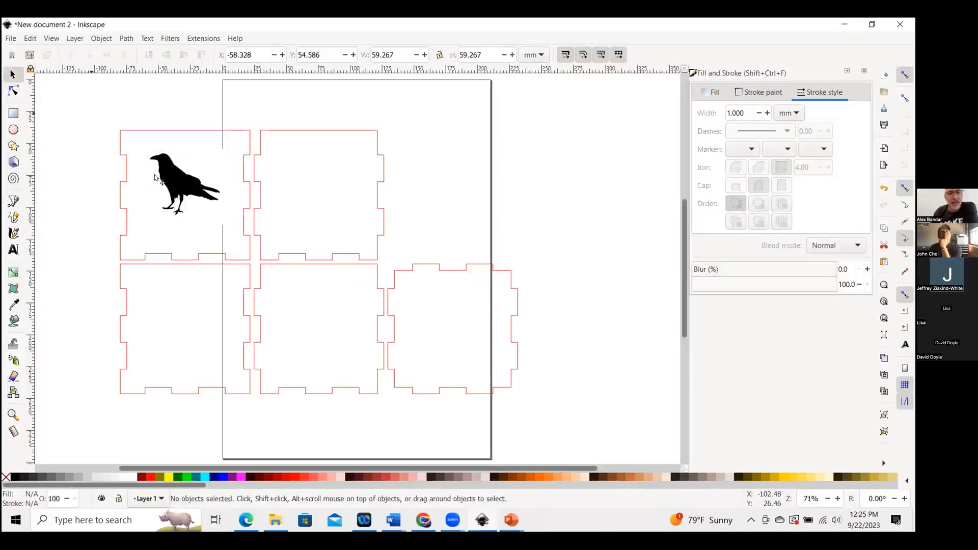
left_click(173, 178)
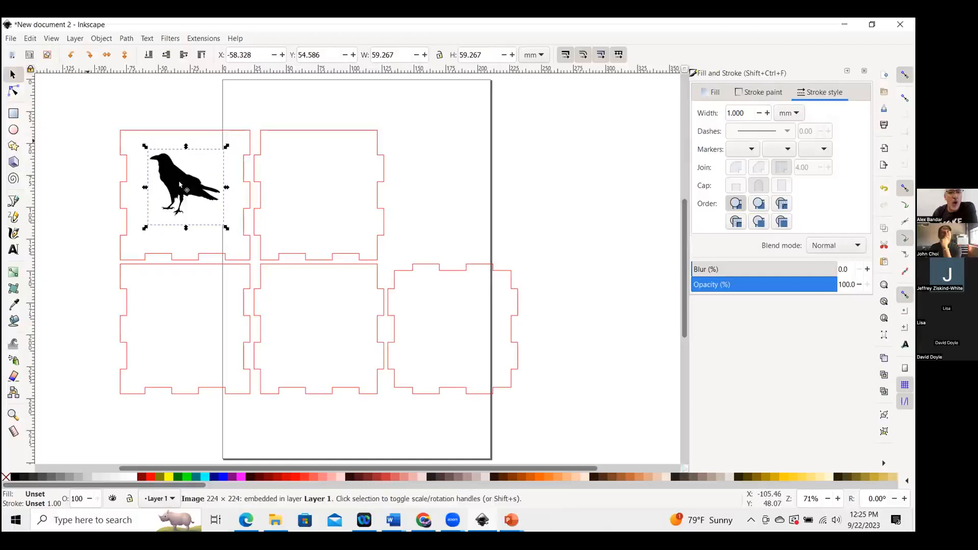
left_click(387, 245)
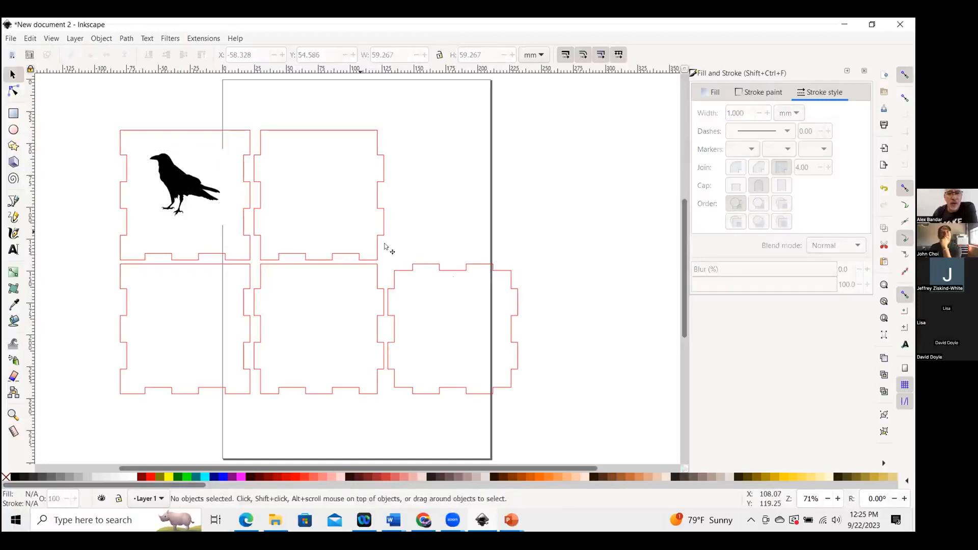
left_click(181, 180)
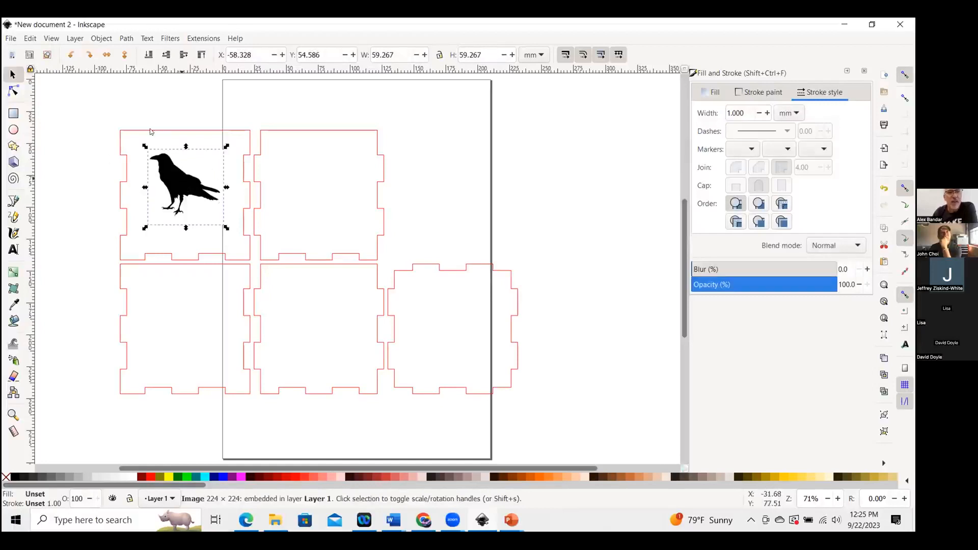
left_click(126, 39)
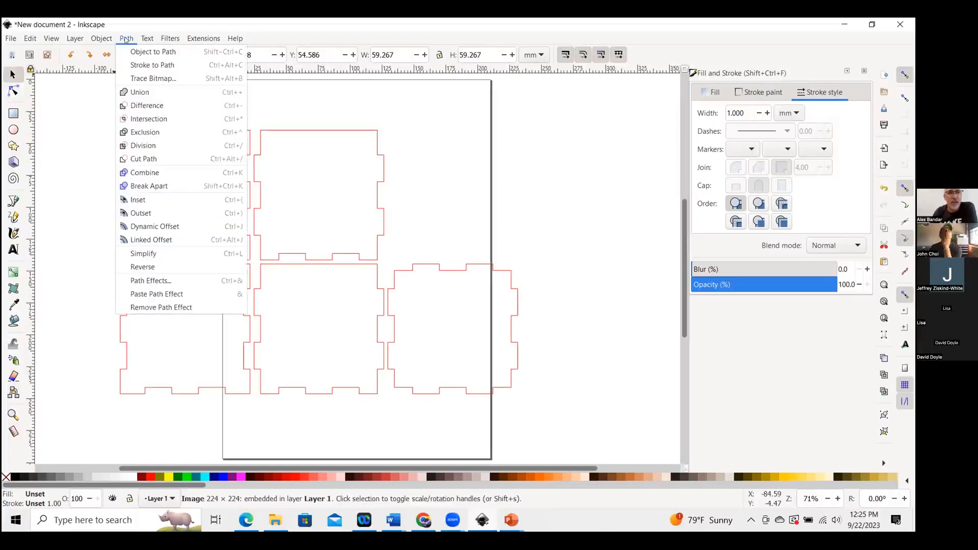
left_click(139, 78)
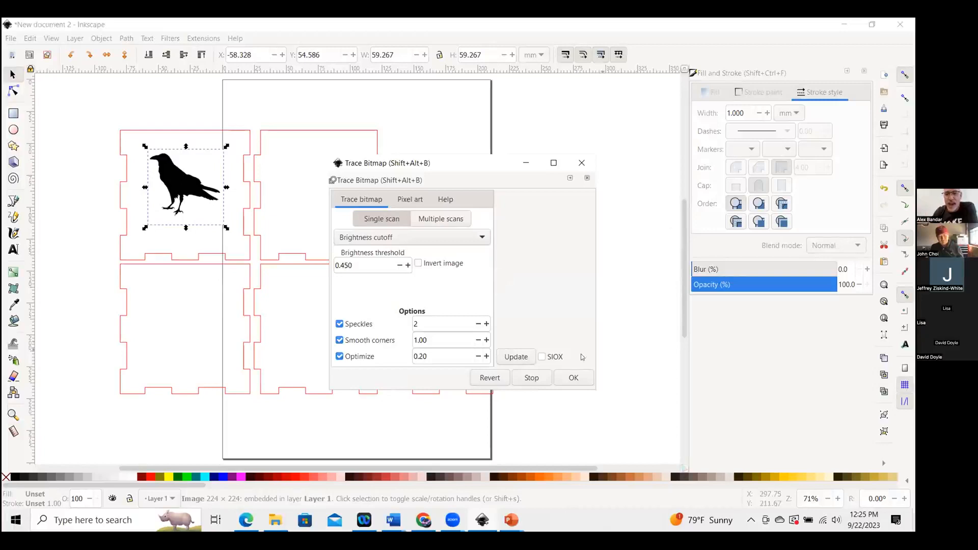
left_click(574, 378)
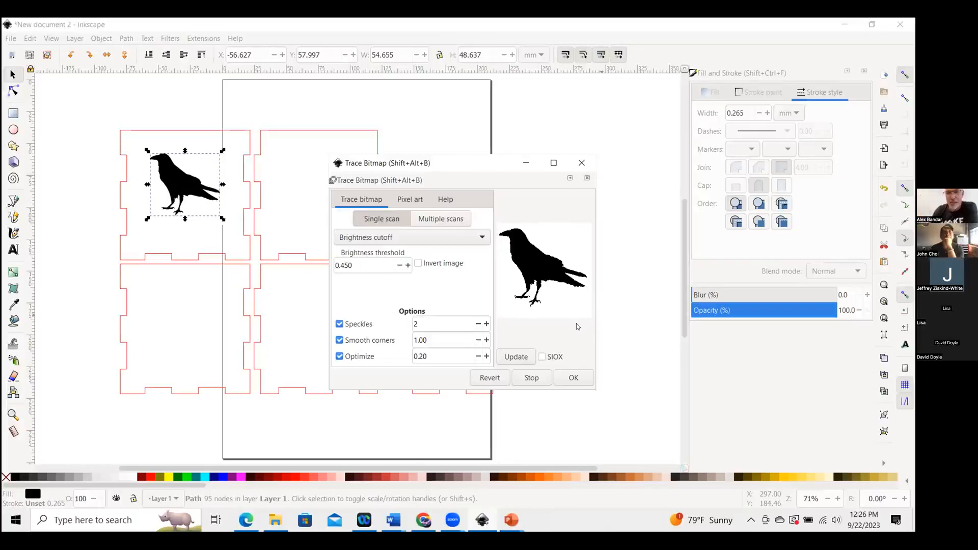
left_click(575, 379)
left_click(574, 380)
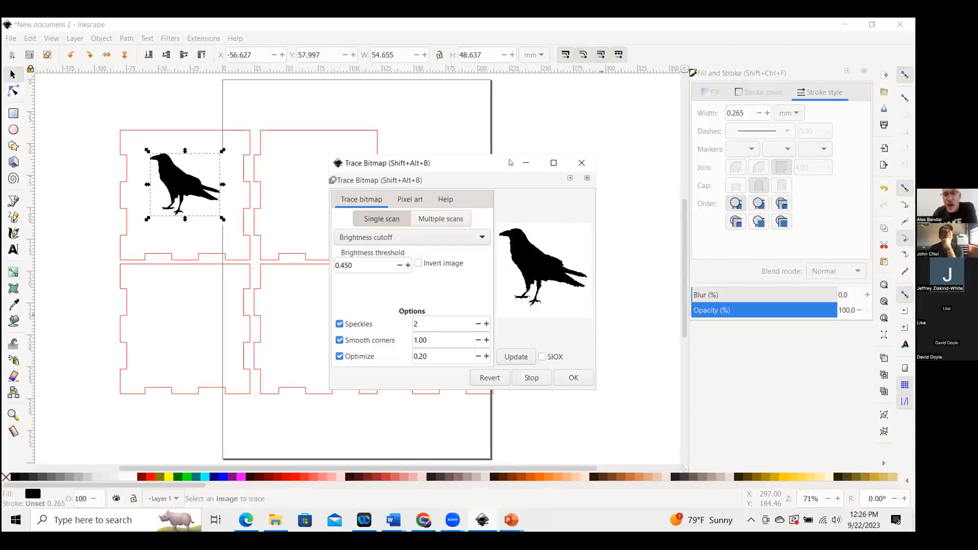
left_click_drag(510, 162, 484, 163)
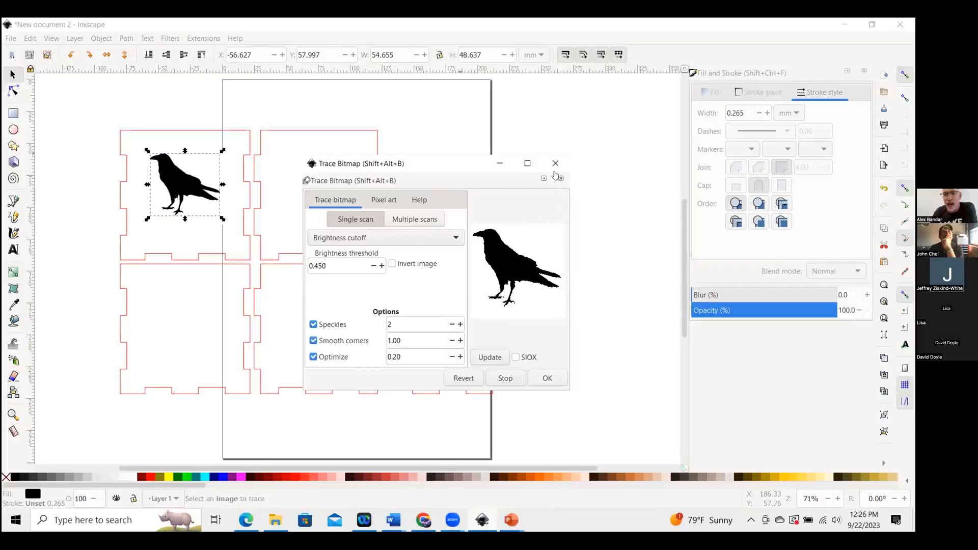
left_click(555, 163)
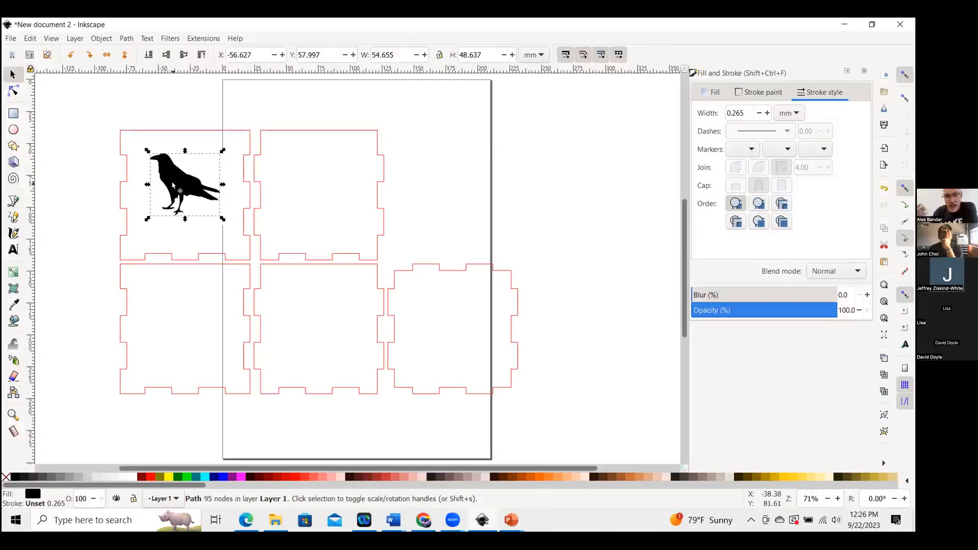
Move the traced raven path off the original bitmap toward the neighbouring panel.
left_click(343, 328)
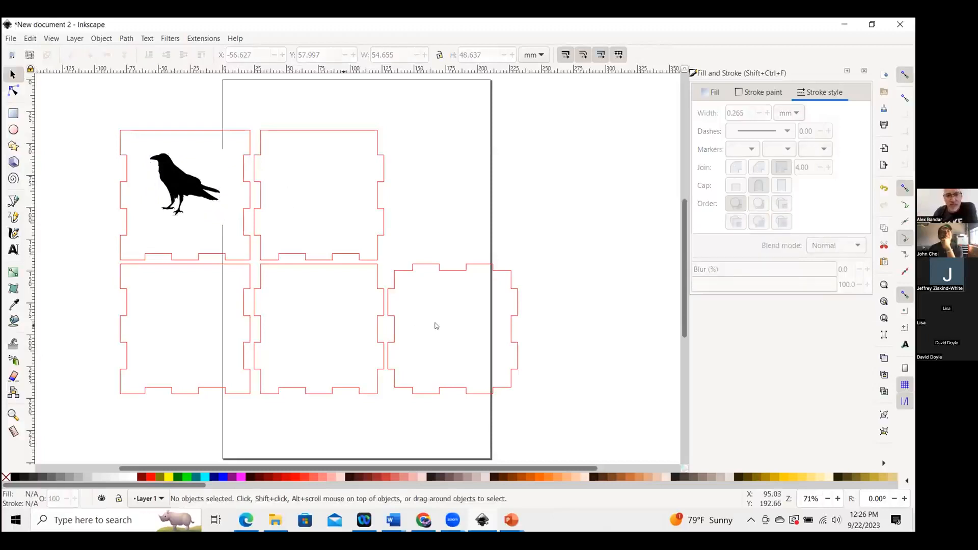
left_click(179, 181)
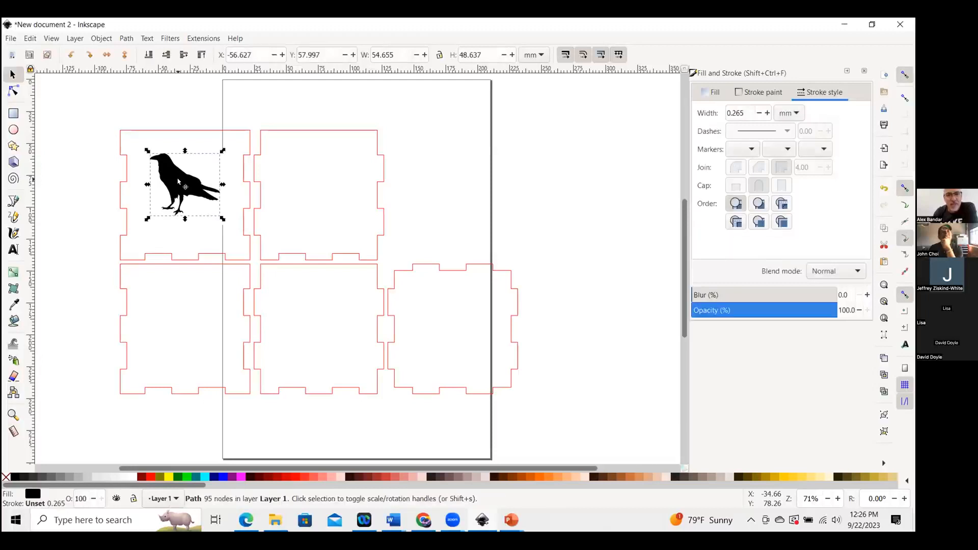
key("ctrl+d")
left_click_drag(179, 182, 264, 206)
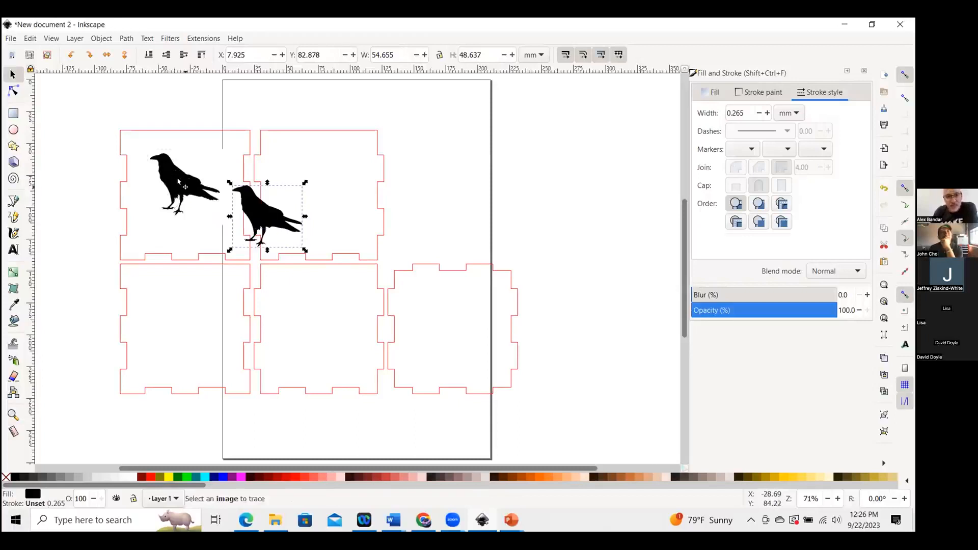
Delete the original raven bitmap image from the top-left panel.
left_click(178, 181)
left_click_drag(154, 184, 194, 144)
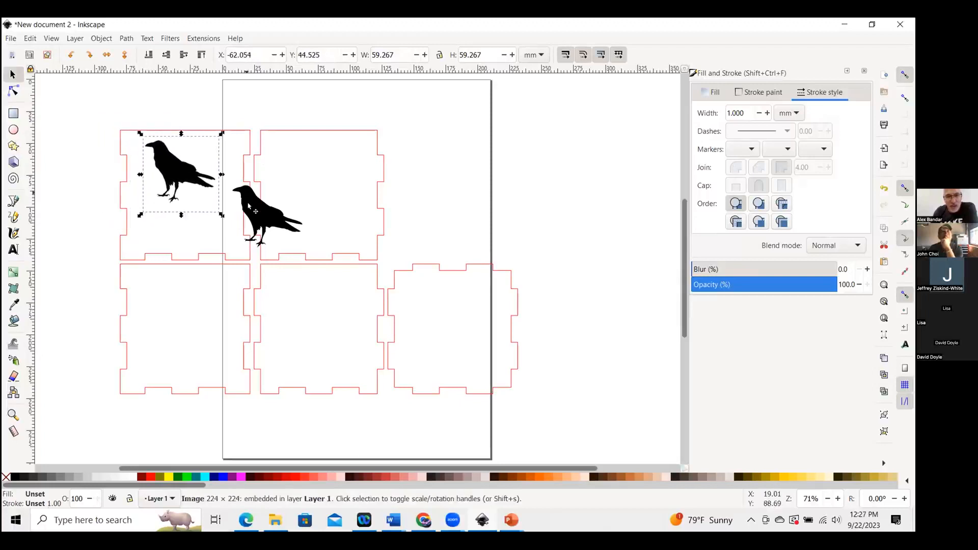
left_click(264, 214)
mouse_move(263, 214)
left_mouse_down()
mouse_move(252, 200)
mouse_move(260, 257)
mouse_move(264, 231)
left_mouse_up()
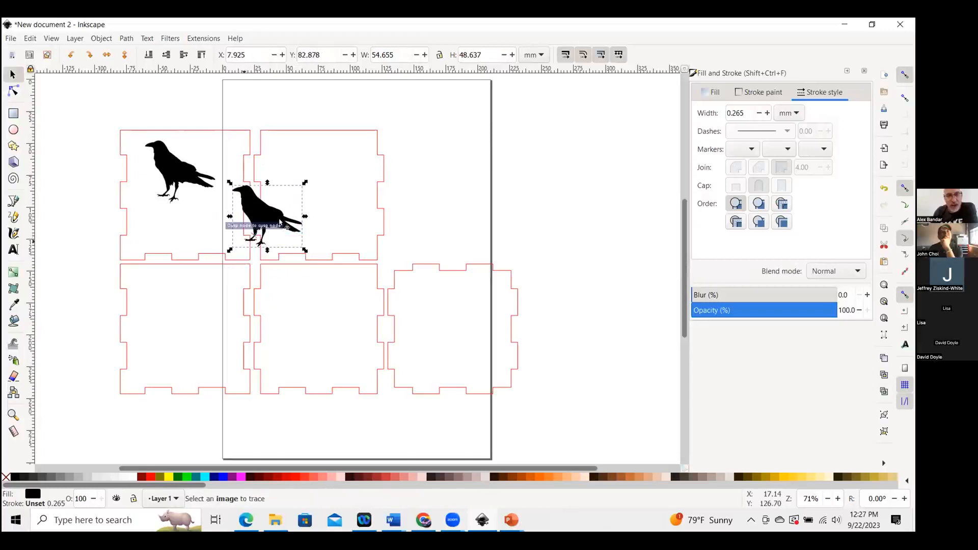
left_click(178, 174)
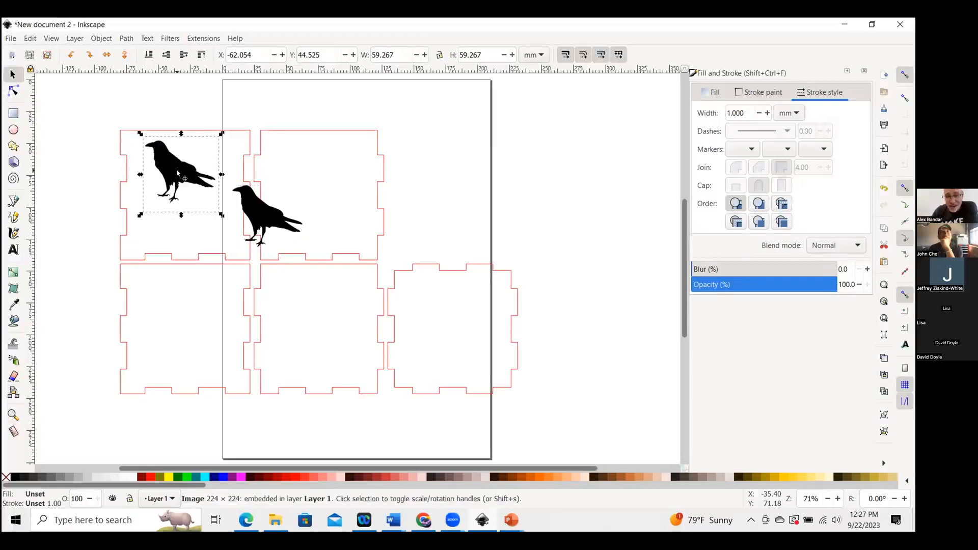
key("Delete")
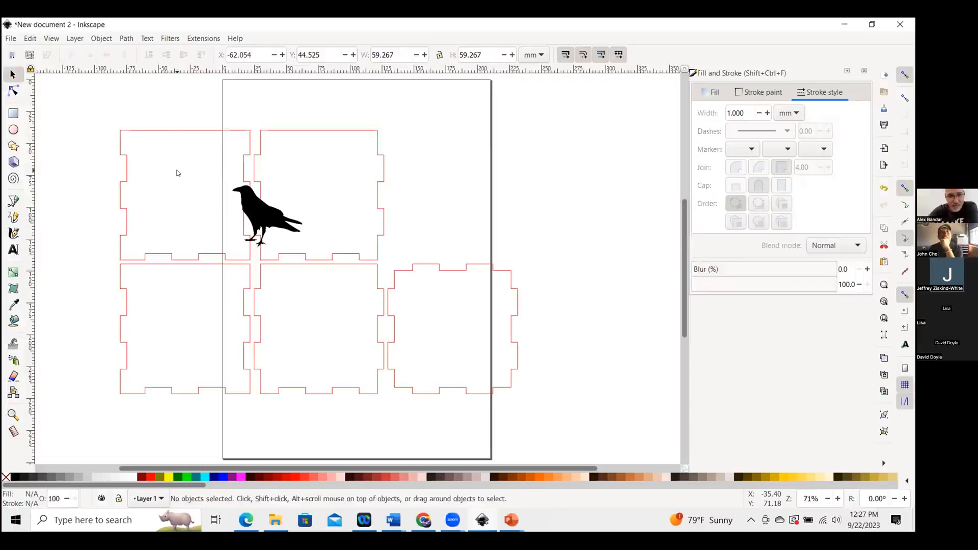
Move the traced raven path back into the top-left panel.
left_click(260, 216)
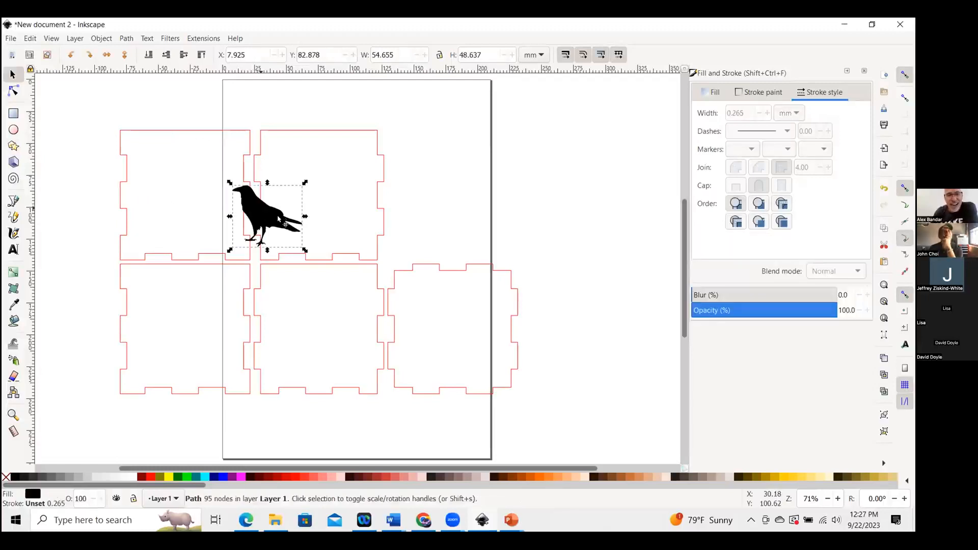
left_click_drag(269, 219, 184, 192)
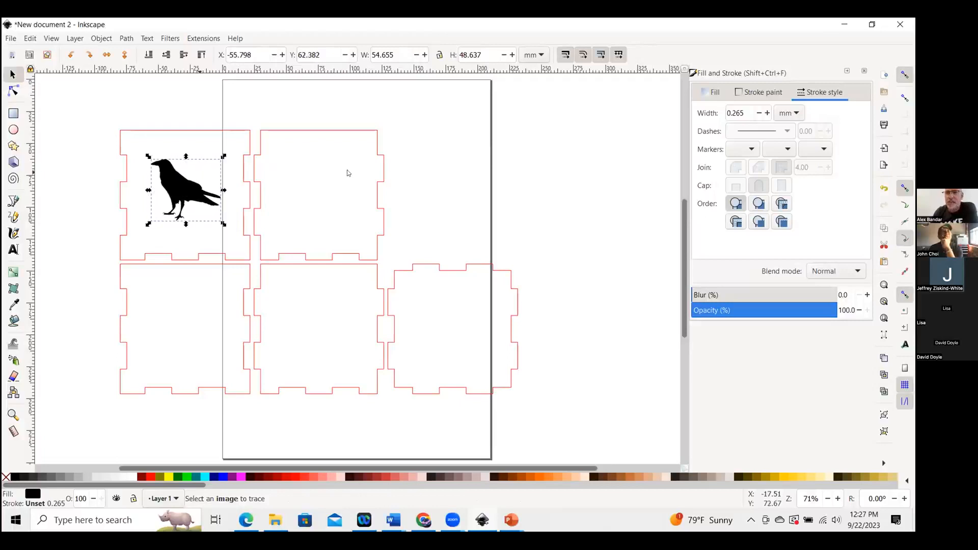
left_click(771, 27)
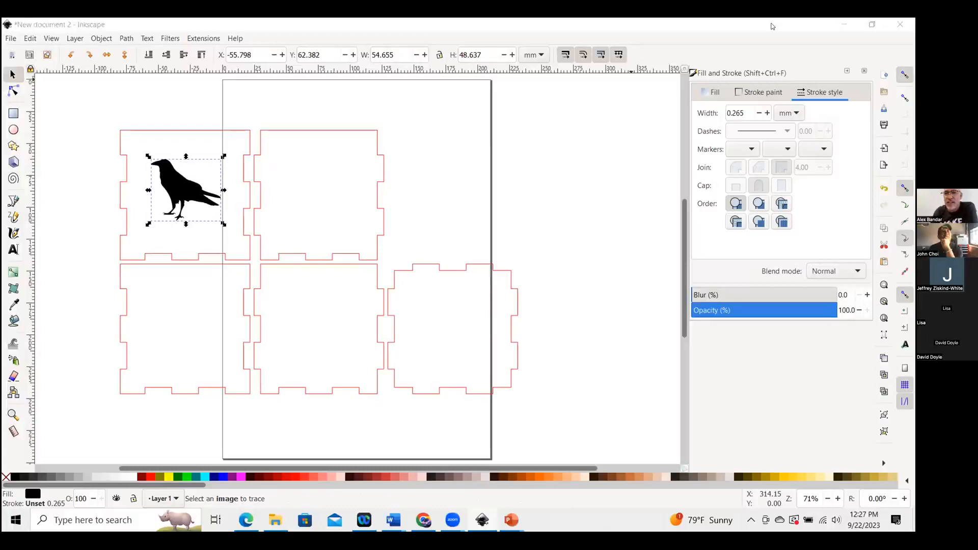
left_click(180, 185)
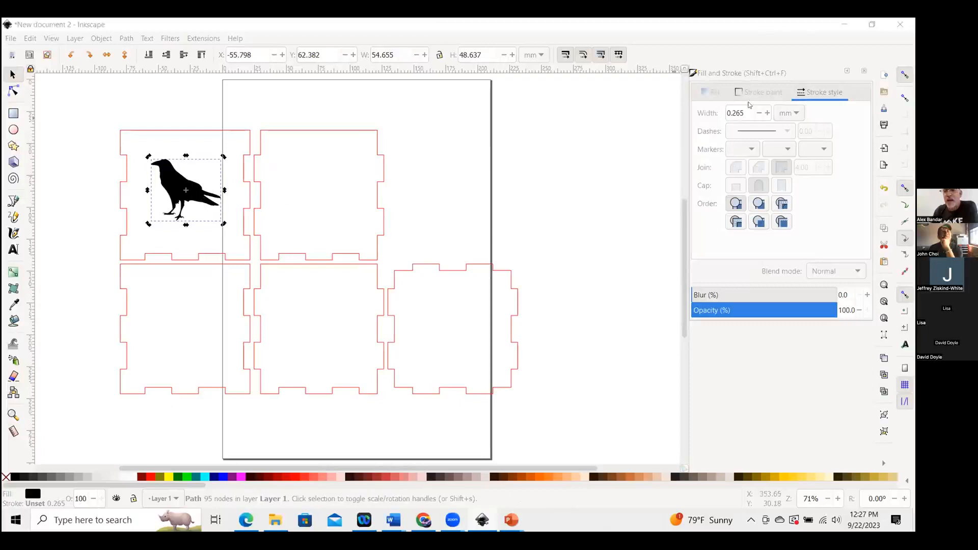
left_click(772, 94)
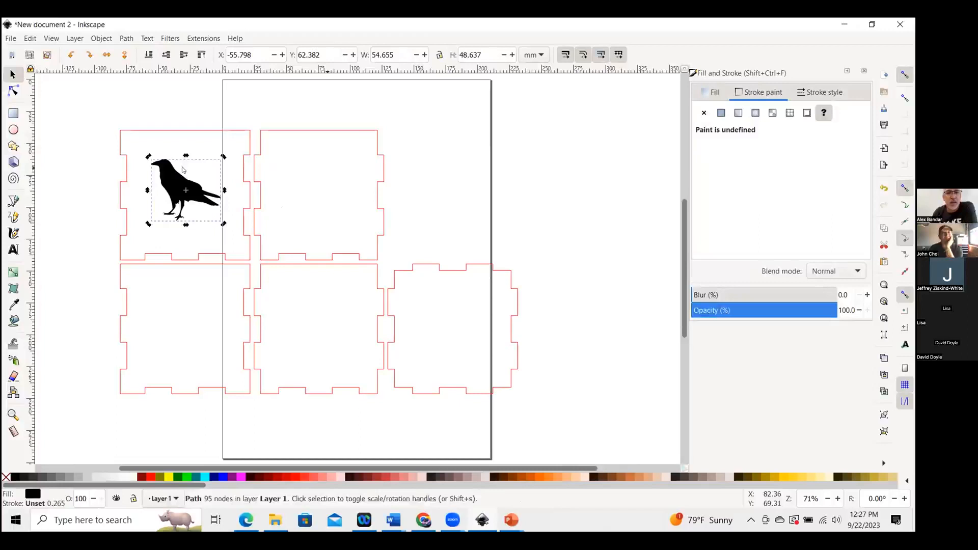
left_click(279, 163)
left_click(179, 178)
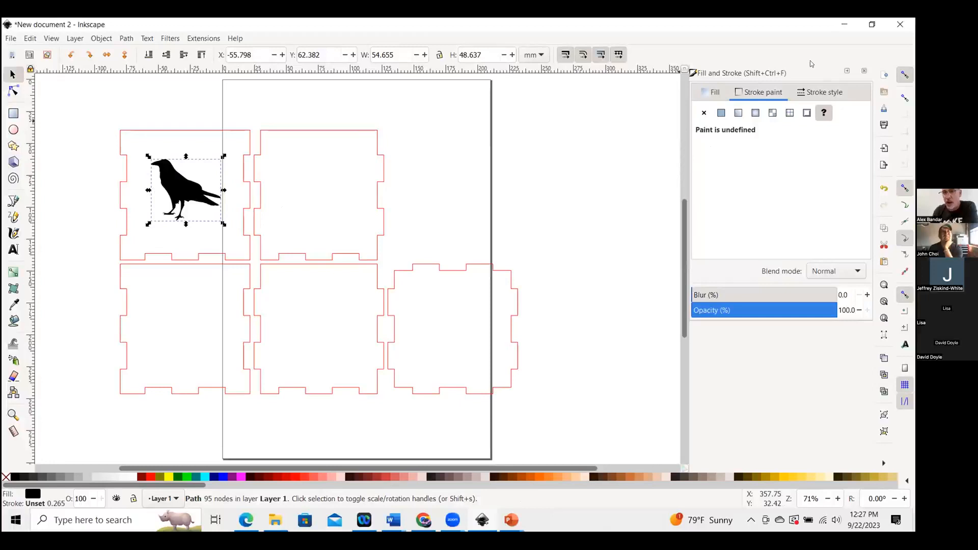
left_click(864, 72)
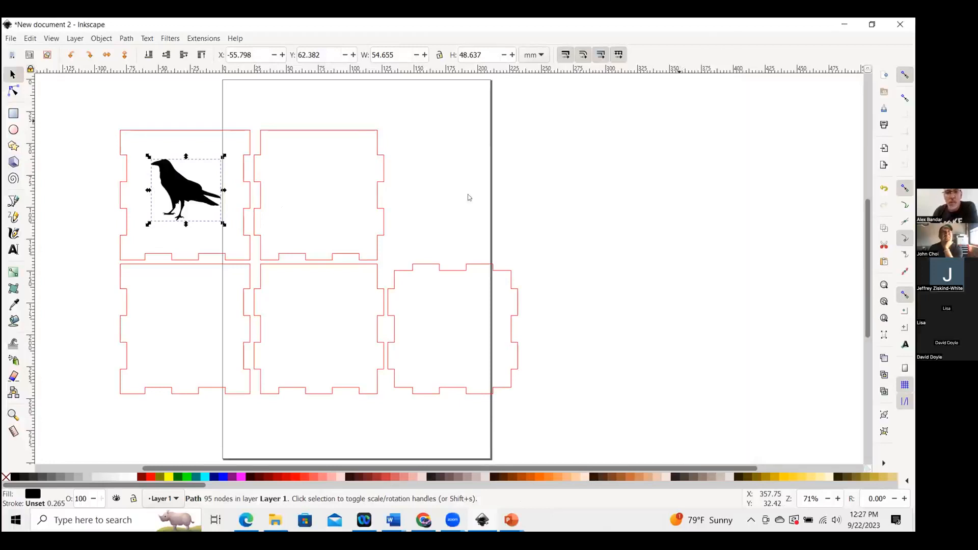
key("Escape")
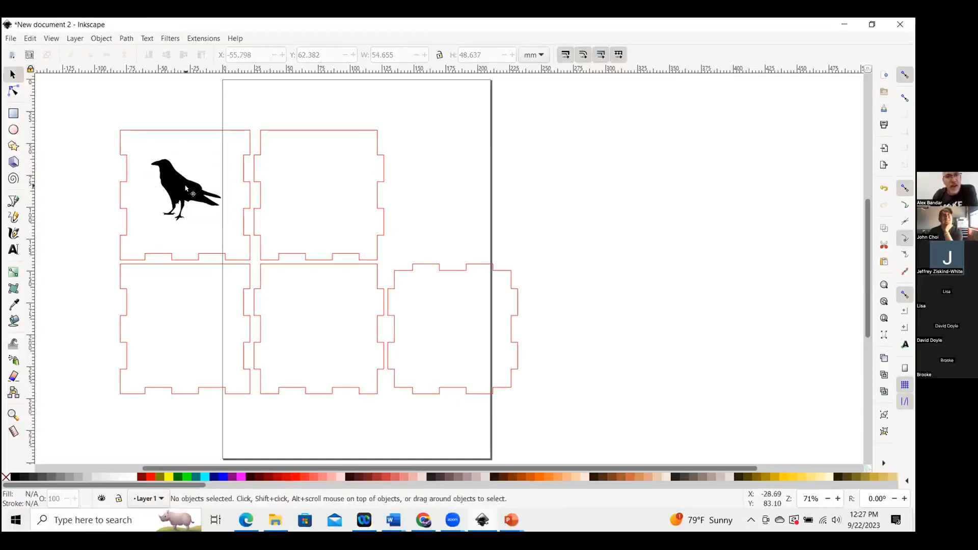
Set the traced raven path's fill to none and give it a flat grey 777777 stroke.
left_click(186, 188)
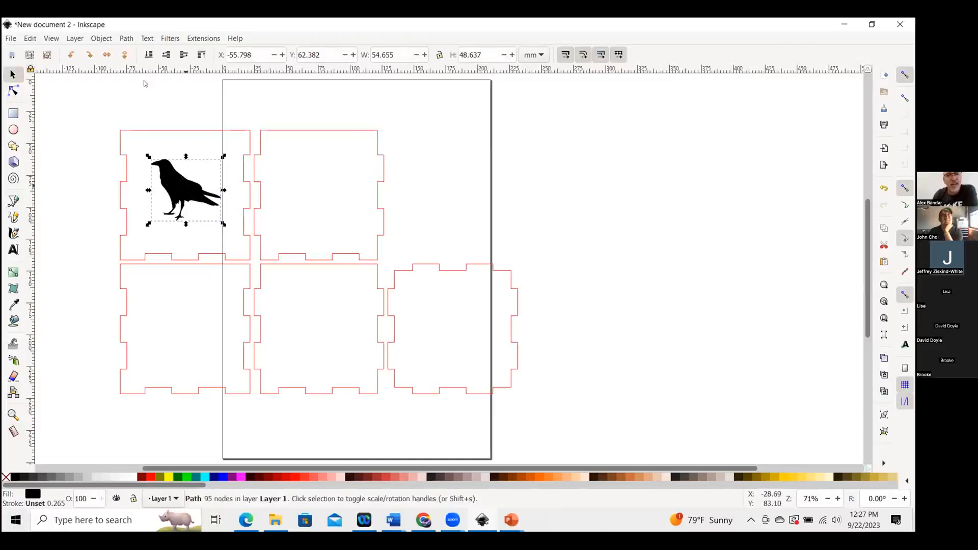
left_click(99, 38)
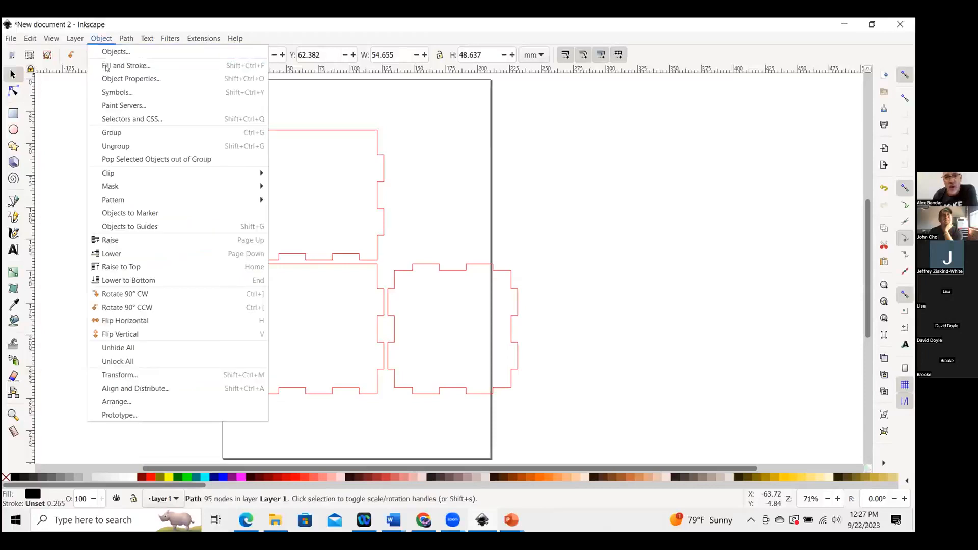
left_click(107, 65)
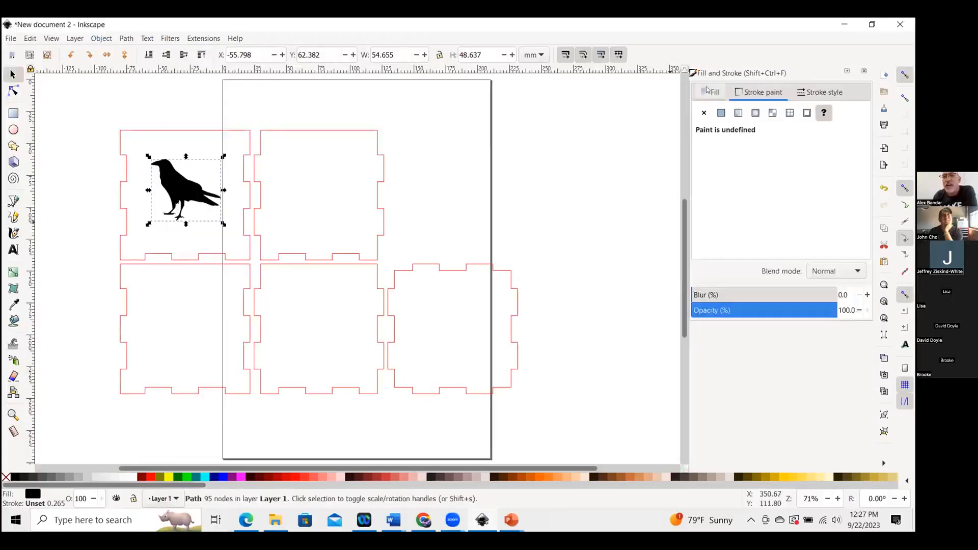
left_click(822, 92)
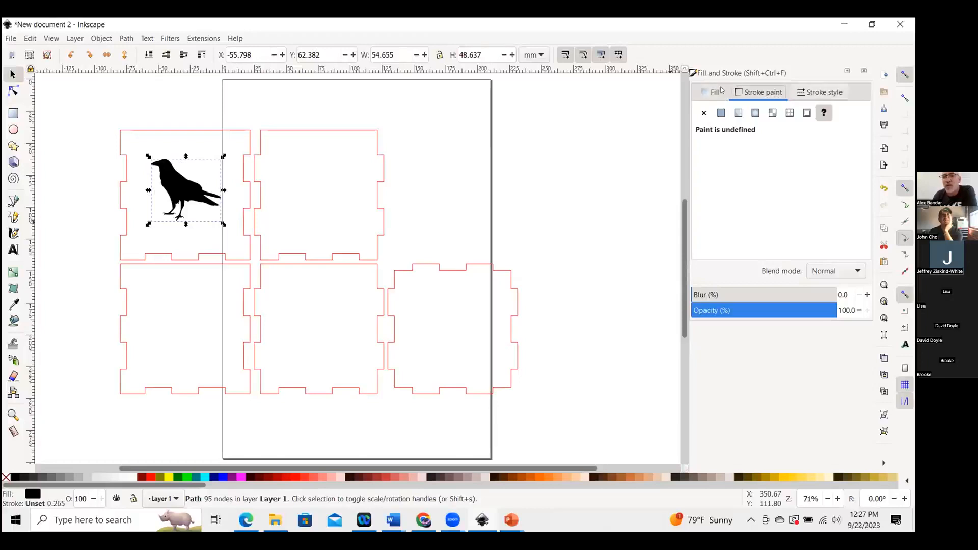
left_click(718, 92)
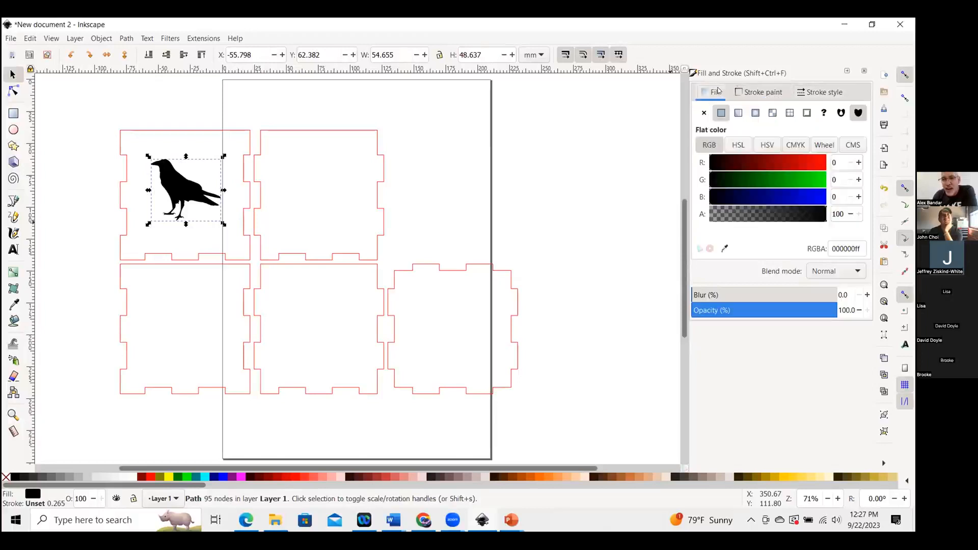
left_click(705, 113)
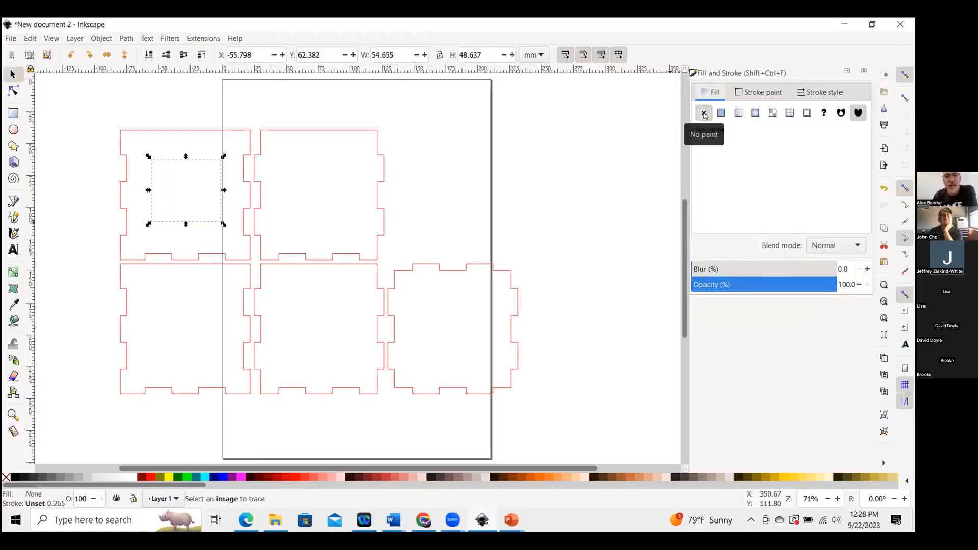
left_click(762, 92)
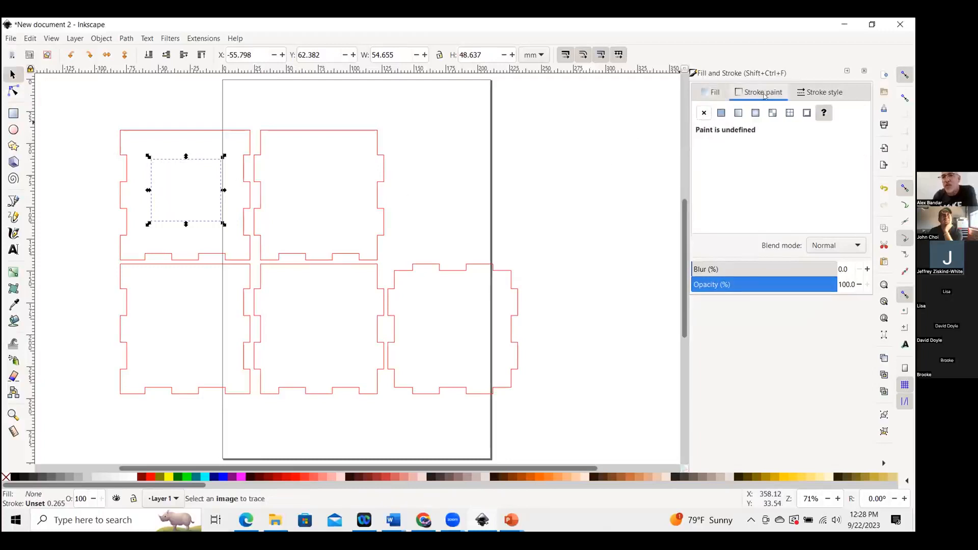
left_click(721, 113)
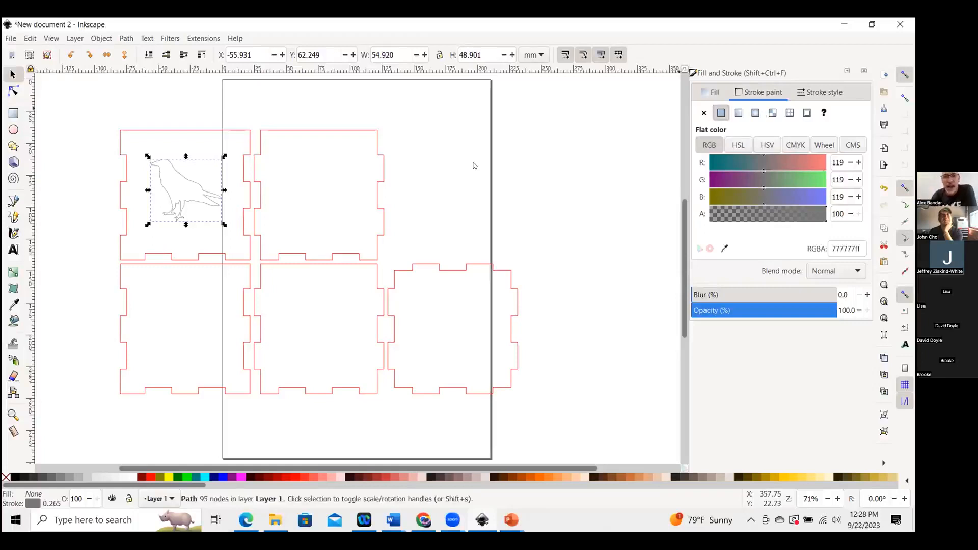
Scale the raven outline up to about 68 × 62 mm within the top-left panel.
left_click(242, 168)
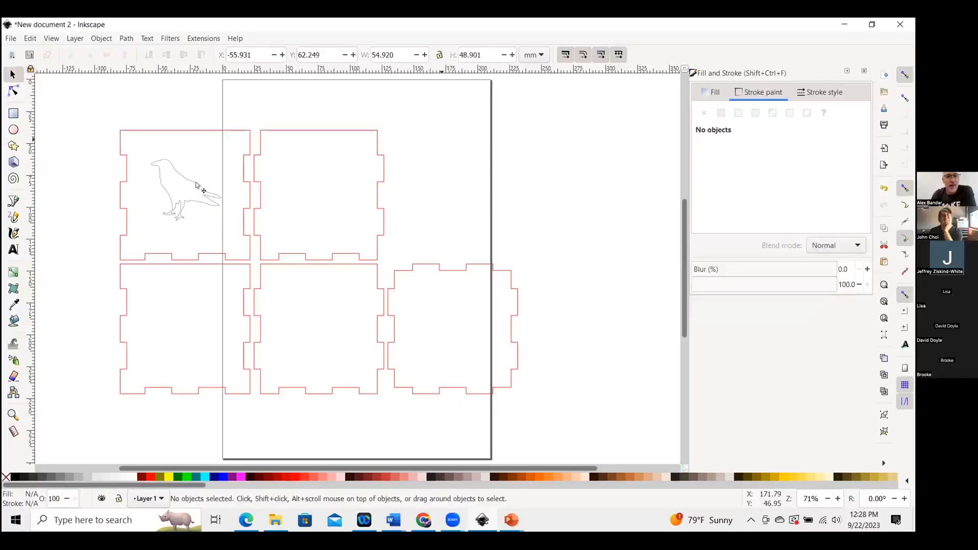
left_click(218, 214)
mouse_move(224, 224)
left_mouse_down()
mouse_move(248, 243)
mouse_move(229, 189)
mouse_move(226, 232)
mouse_move(235, 238)
left_mouse_up()
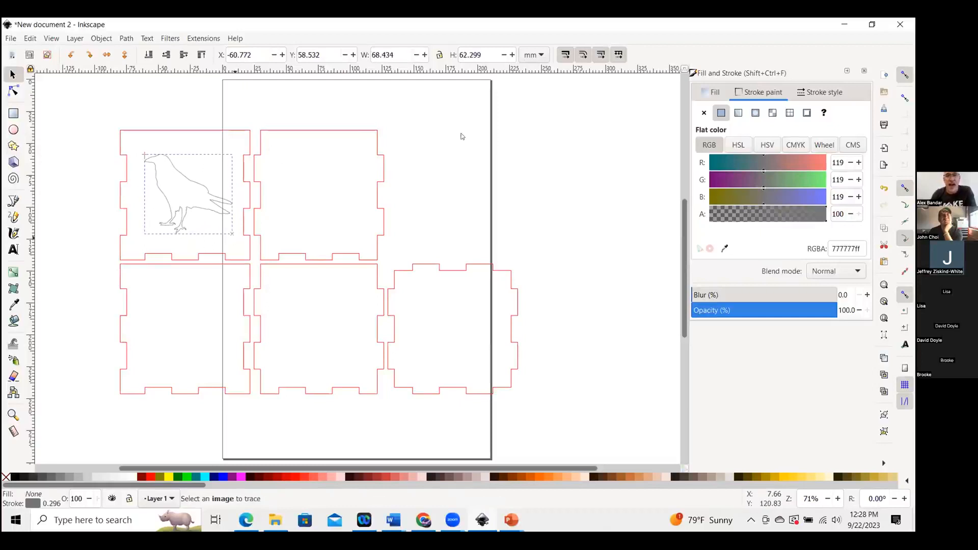
left_click(185, 194)
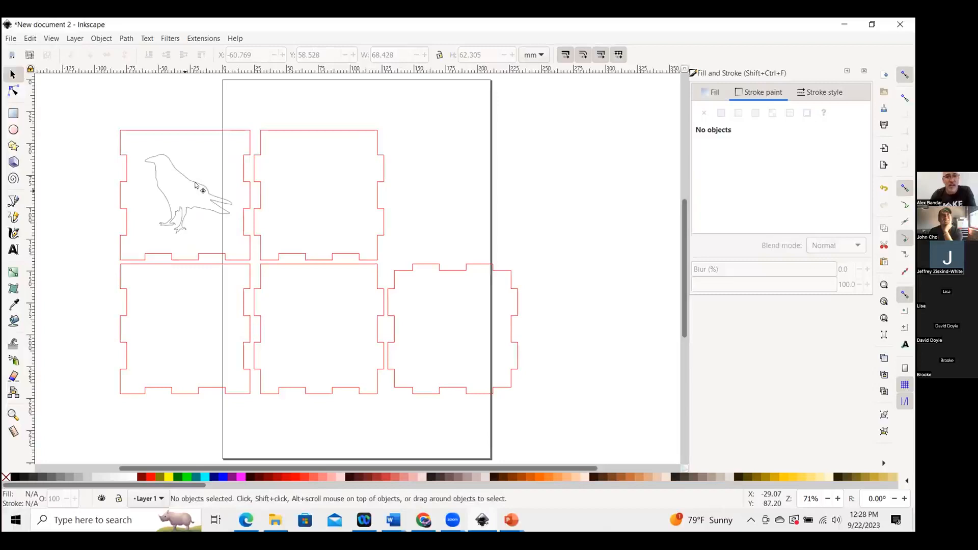
left_click(196, 185)
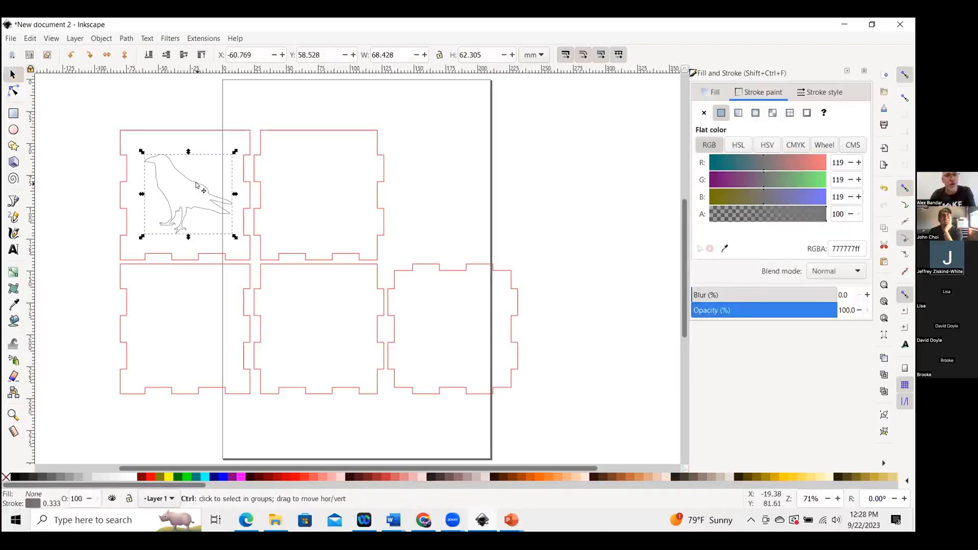
left_click(31, 39)
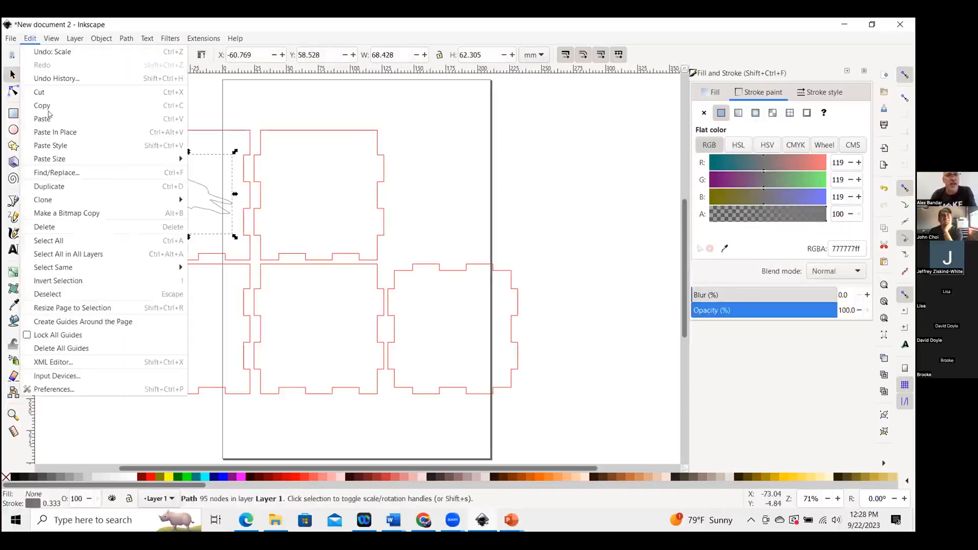
left_click(45, 119)
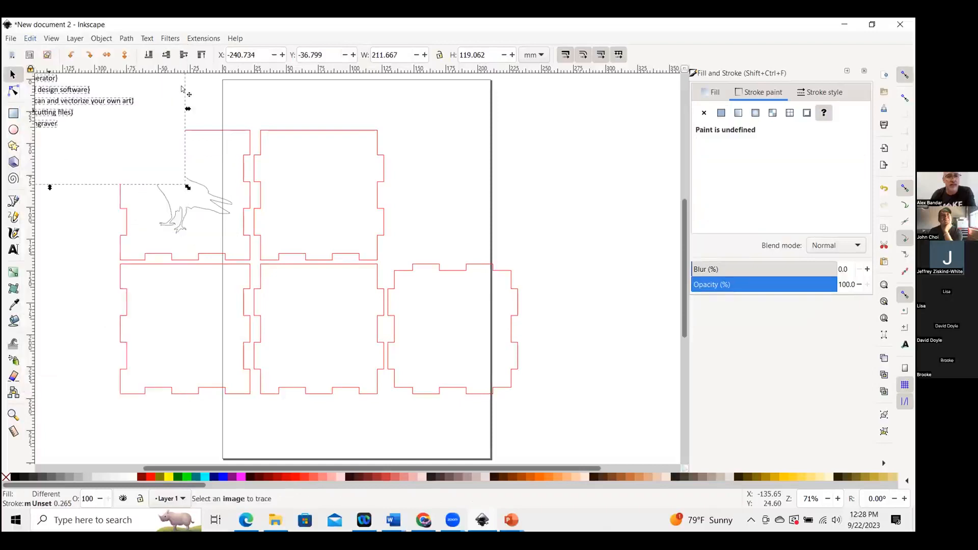
key("ctrl+z")
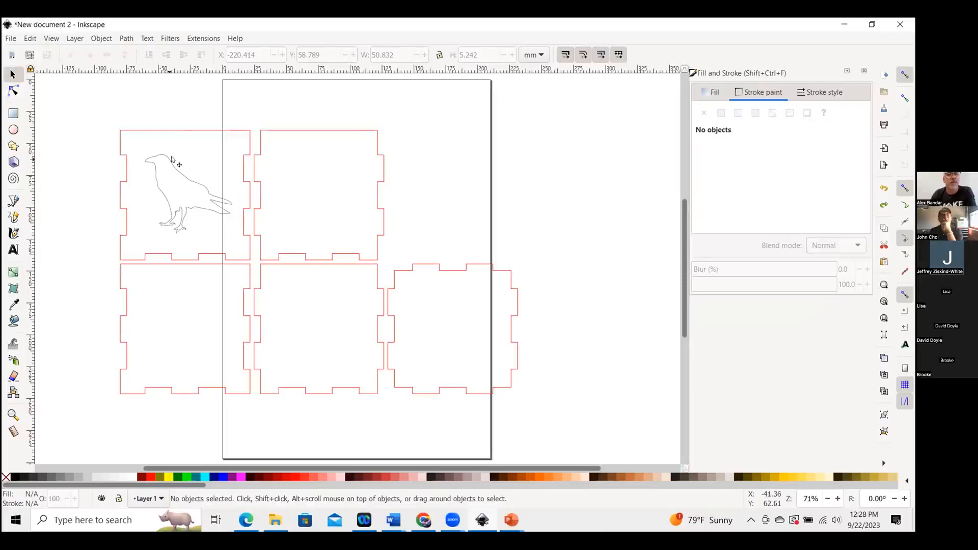
Copy the raven outline and paste a duplicate into the top-middle panel.
left_click(170, 157)
left_click(26, 38)
key("Down")
key("Down")
key("Down")
key("Down")
key("Down")
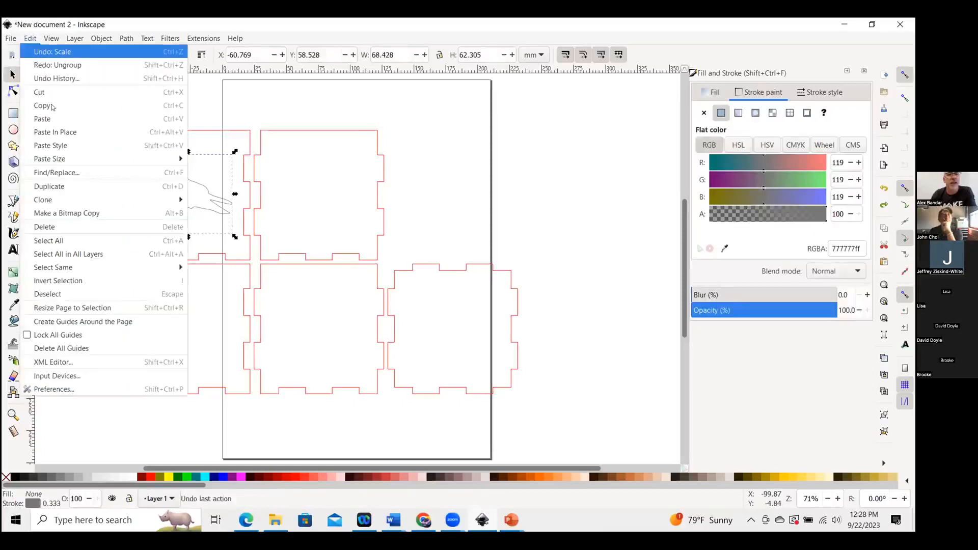
key("Return")
left_click(300, 111)
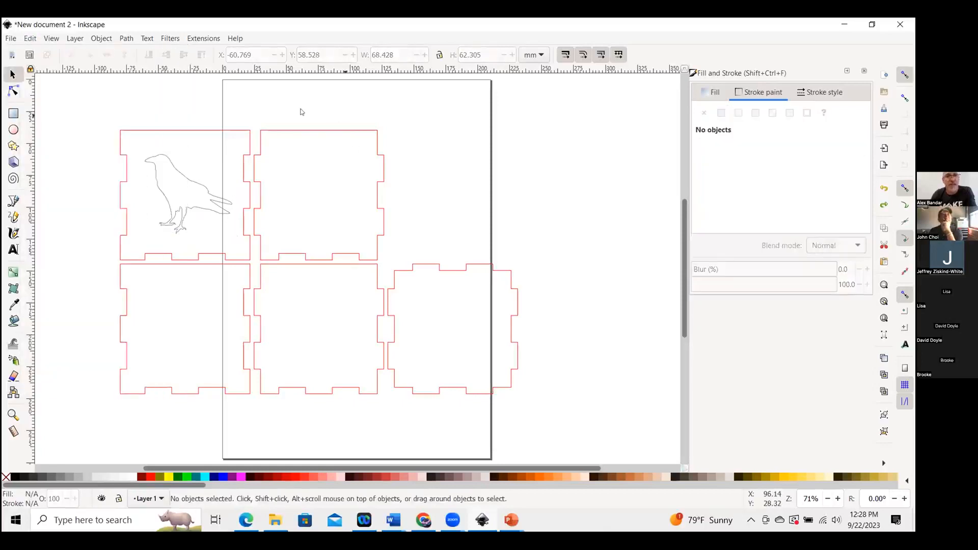
left_click(31, 40)
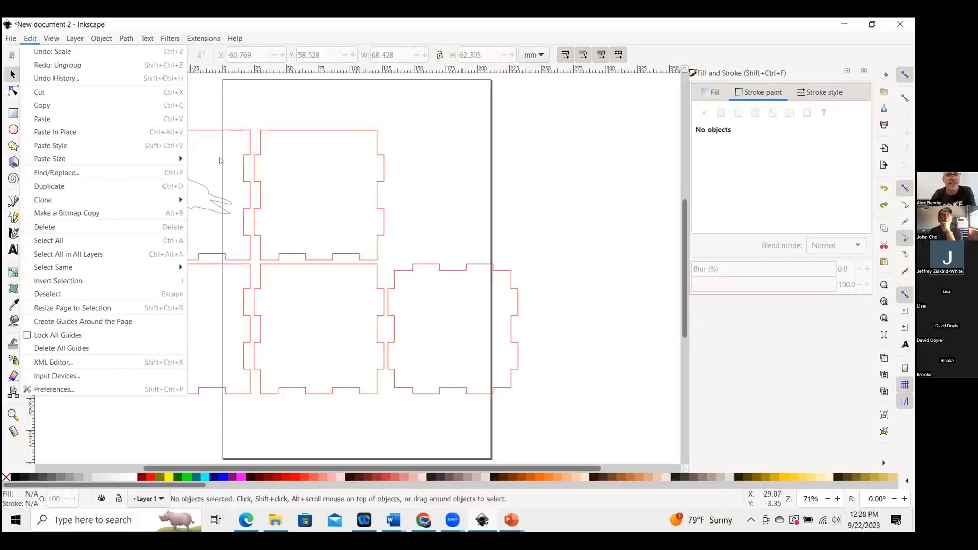
left_click(42, 119)
left_click_drag(64, 112, 334, 187)
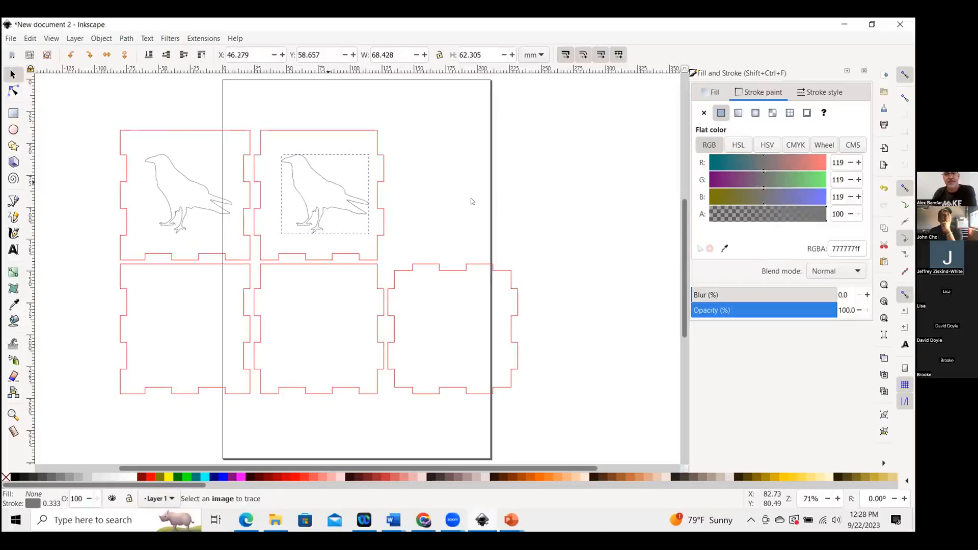
Delete the duplicate raven from the top-middle panel.
left_click(589, 175)
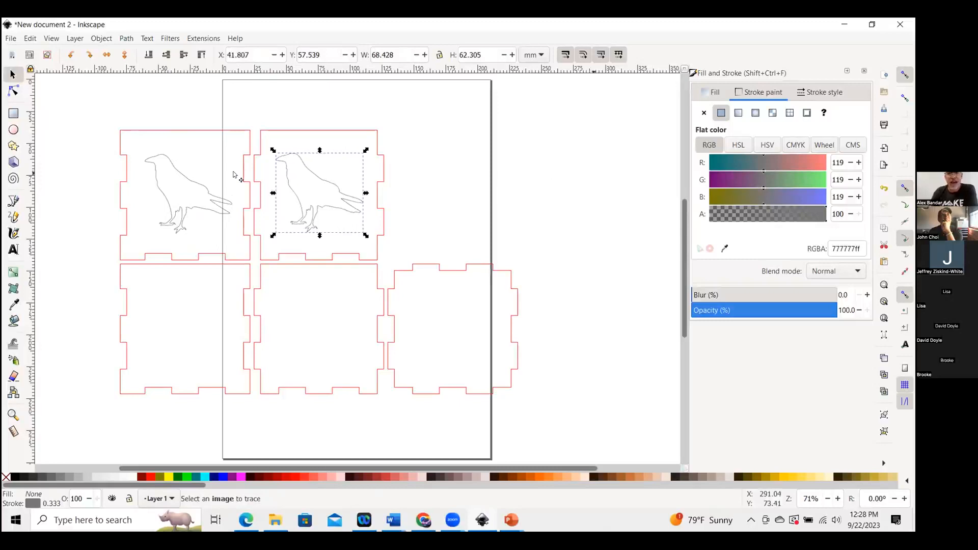
left_click(323, 188)
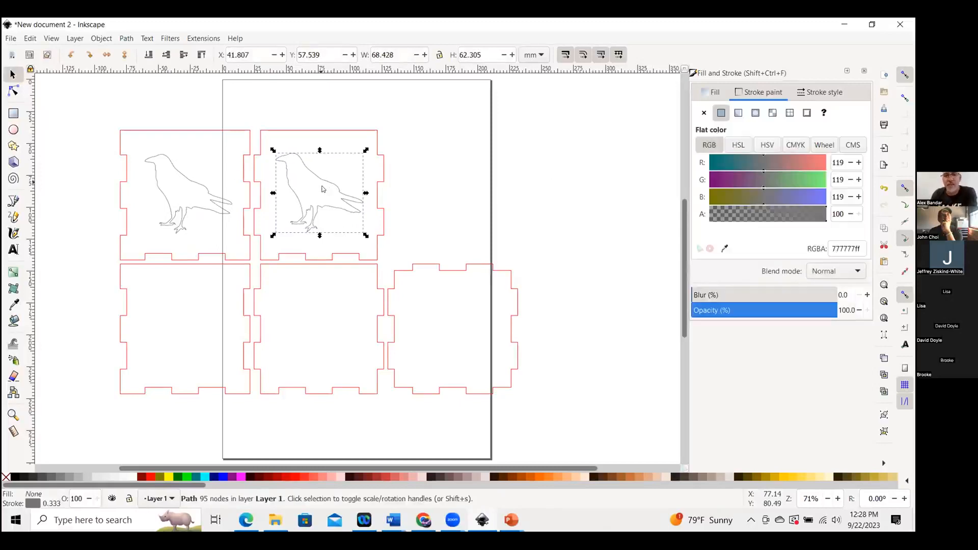
key("Delete")
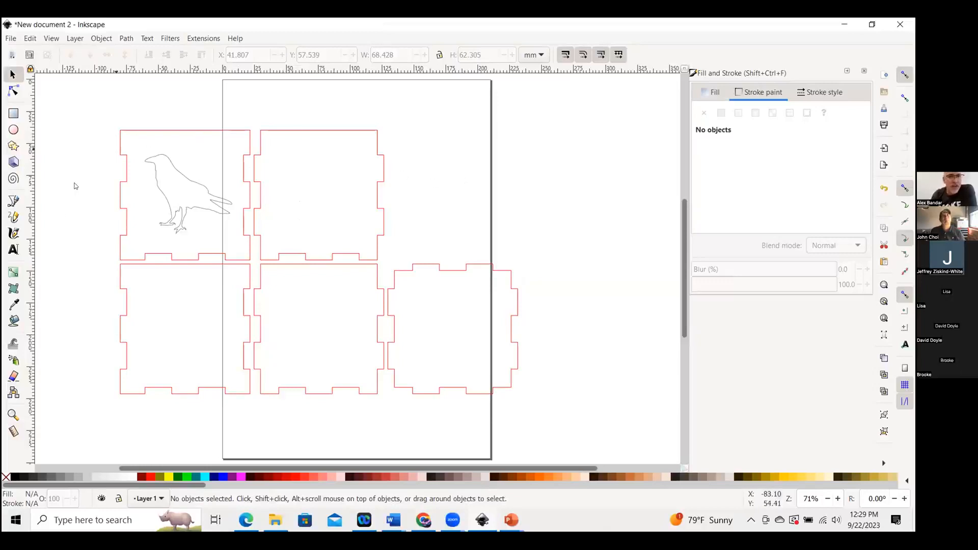
Create a flowed text frame in the top-middle panel containing the text "Boo!".
left_click(13, 249)
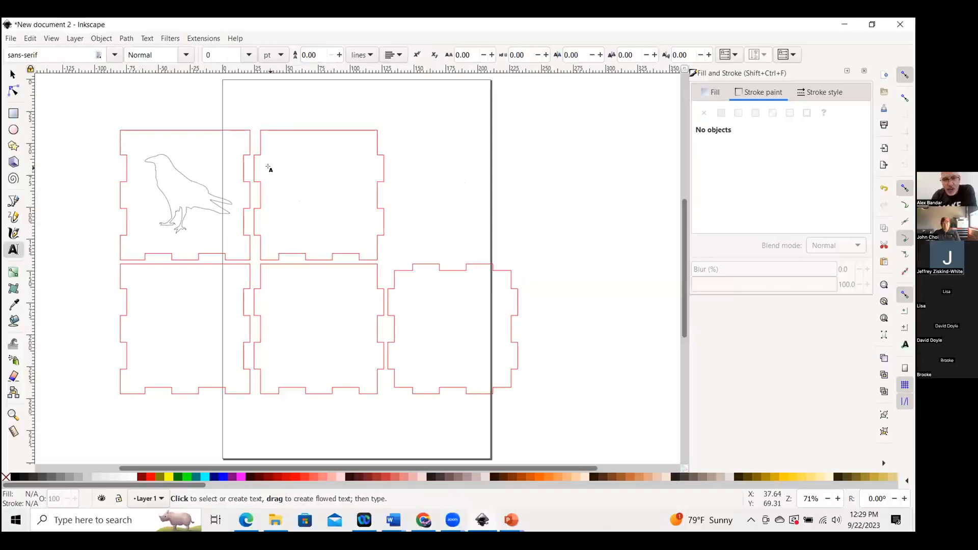
left_click_drag(277, 170, 365, 209)
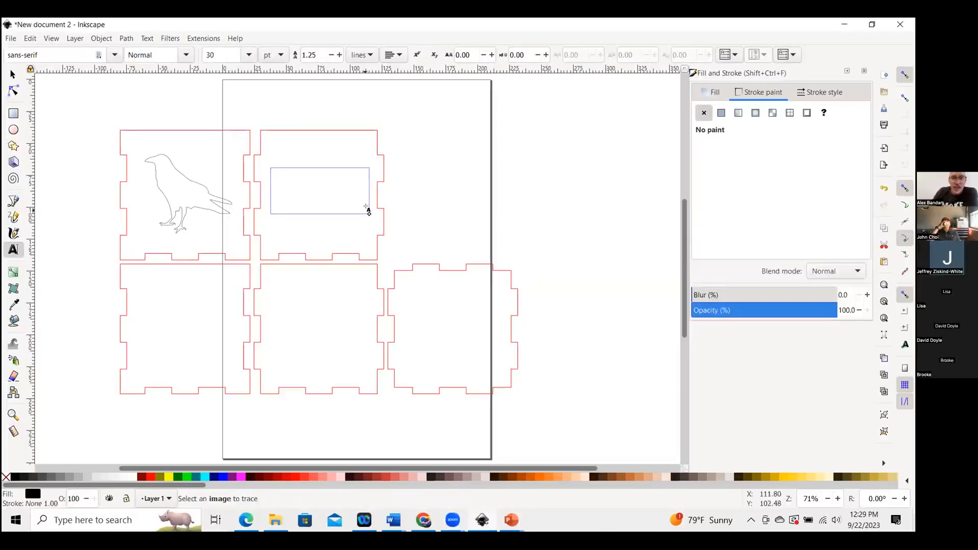
type("Boo!")
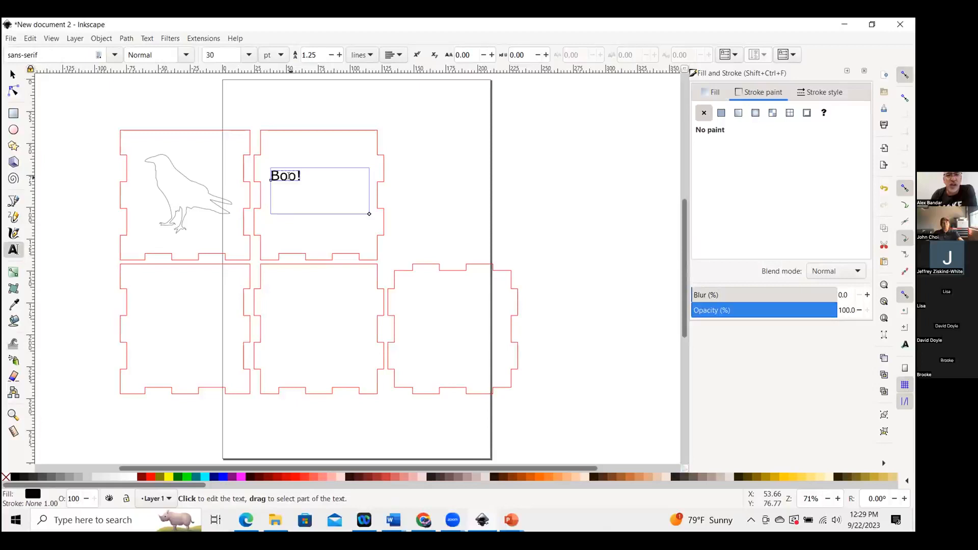
Set the "Boo!" text's font size to 56 pt.
double_click(288, 176)
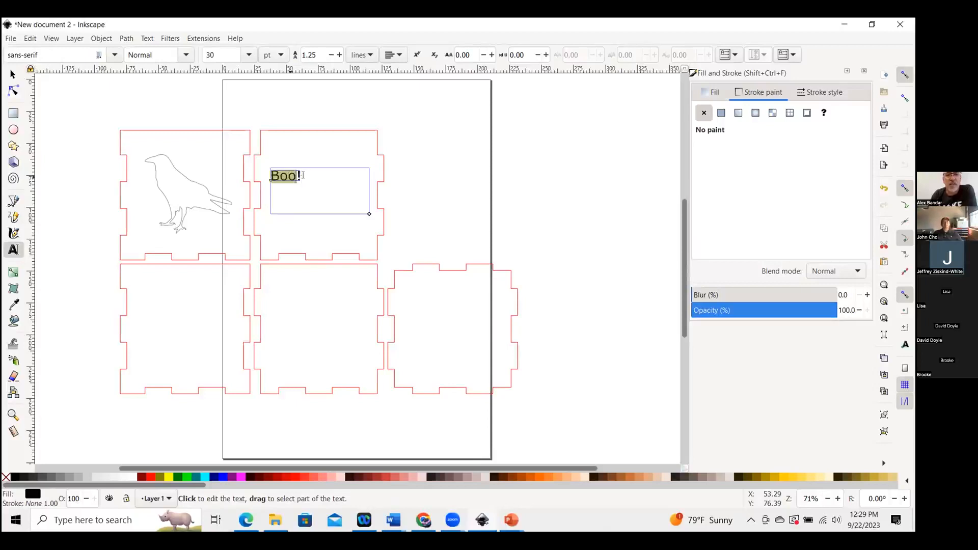
left_click(309, 176)
double_click(281, 175)
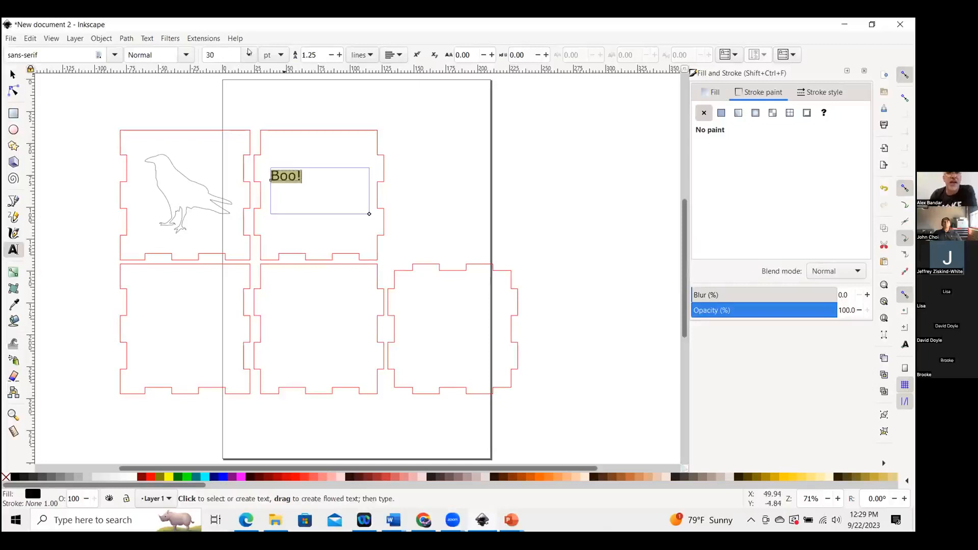
left_click(249, 54)
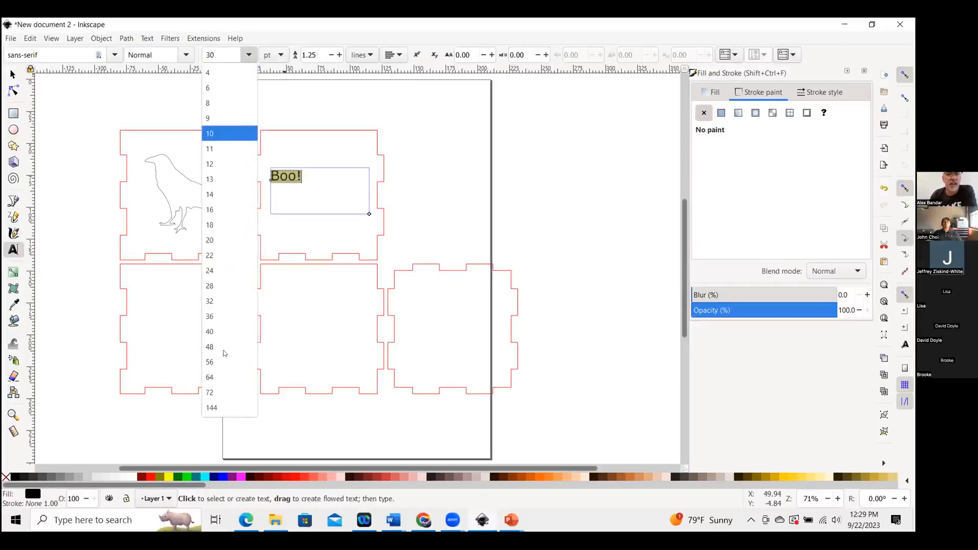
left_click(229, 361)
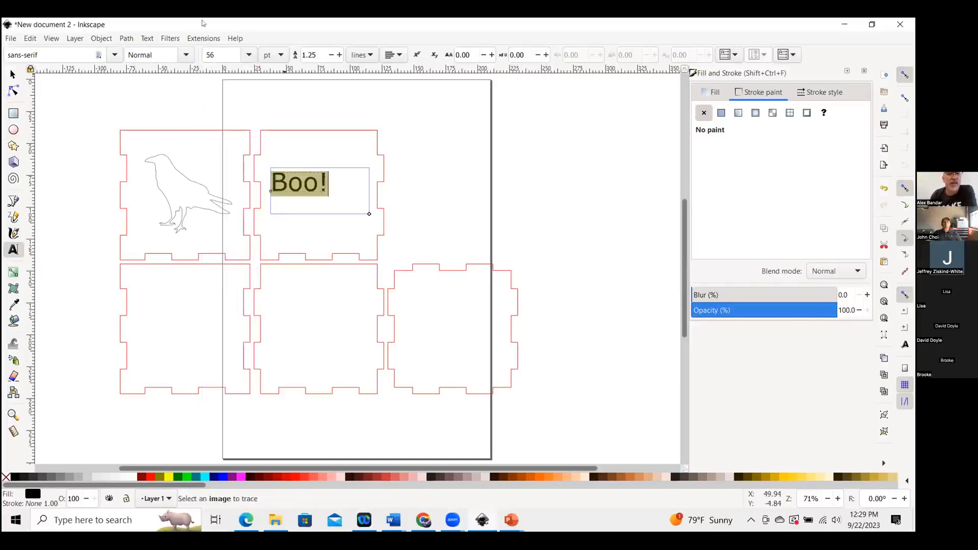
Reposition the "Boo!" text and scale it to about 67 × 24 mm in the top-middle panel.
left_click_drag(306, 182, 315, 177)
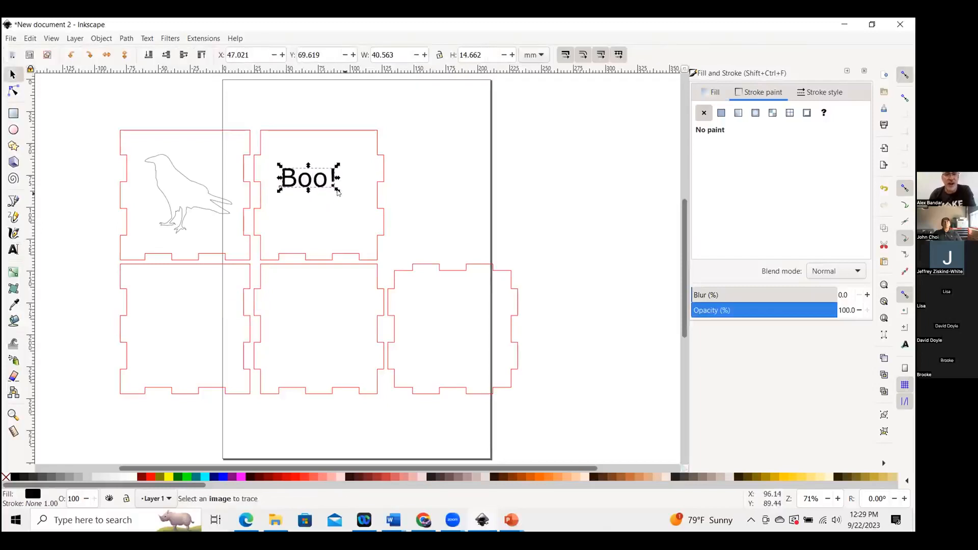
left_click_drag(338, 191, 356, 193, "shift")
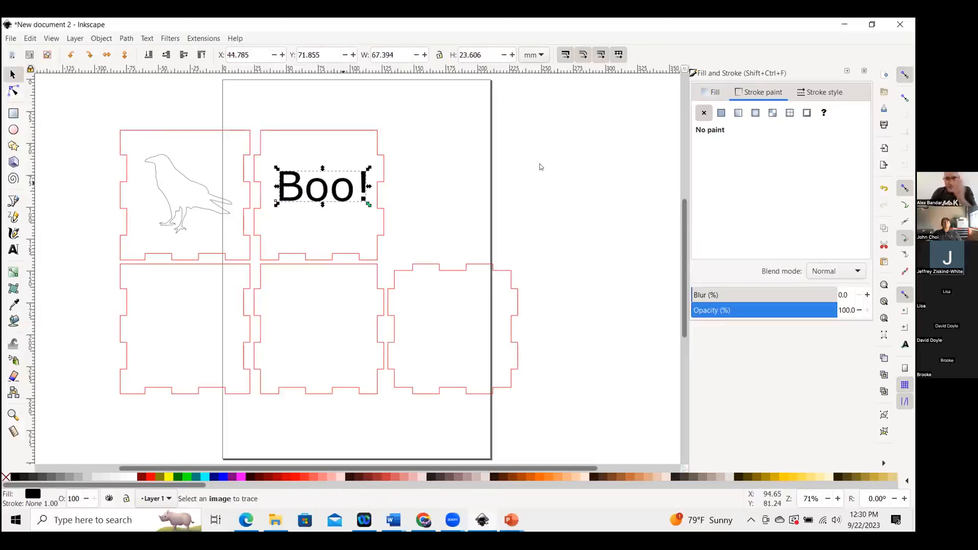
left_click(384, 200)
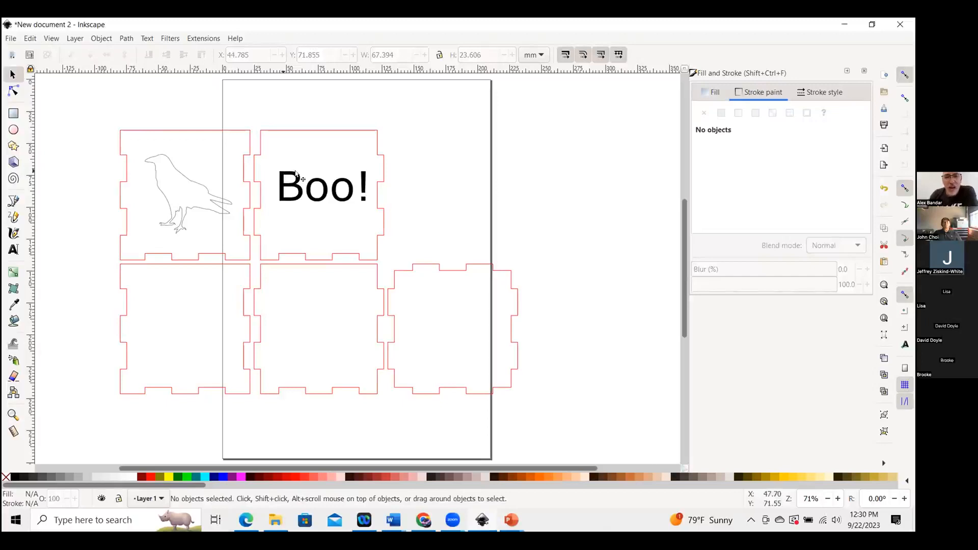